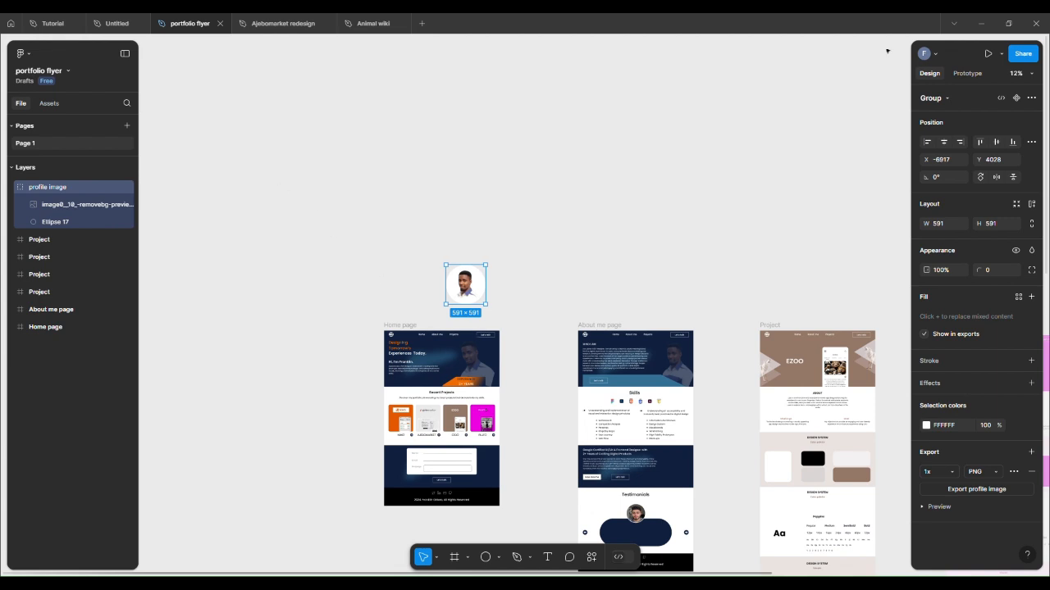
# Step: Create a new design file from the file browser
pyautogui.click(28, 54)
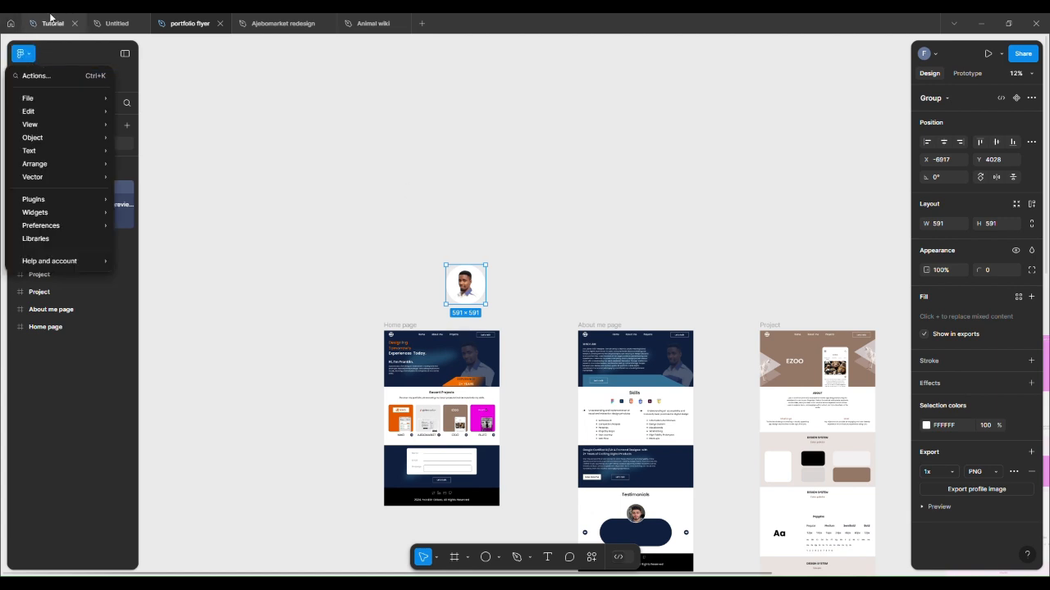
pyautogui.click(10, 23)
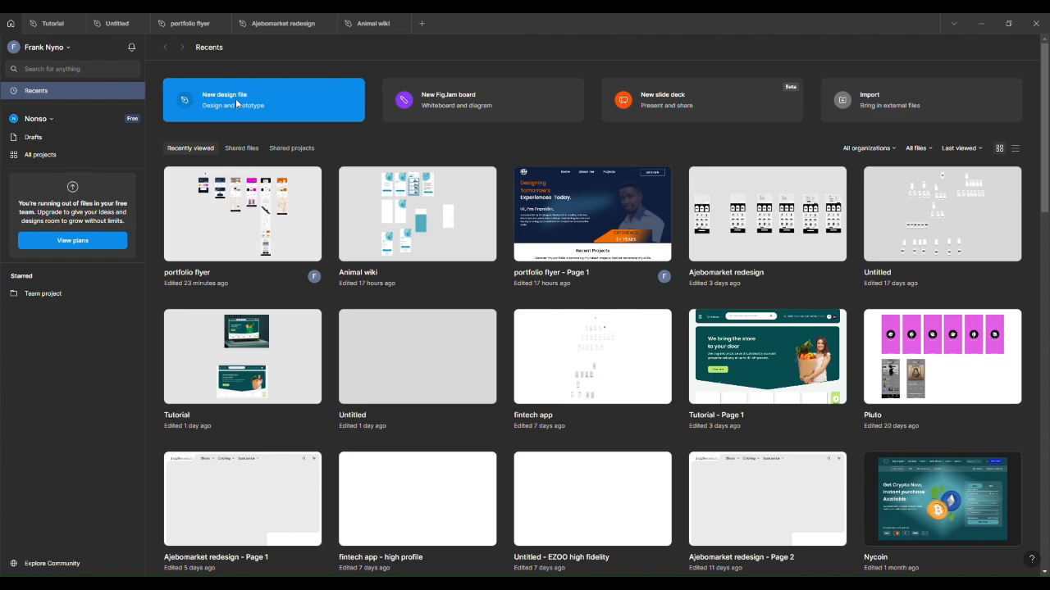
pyautogui.click(236, 104)
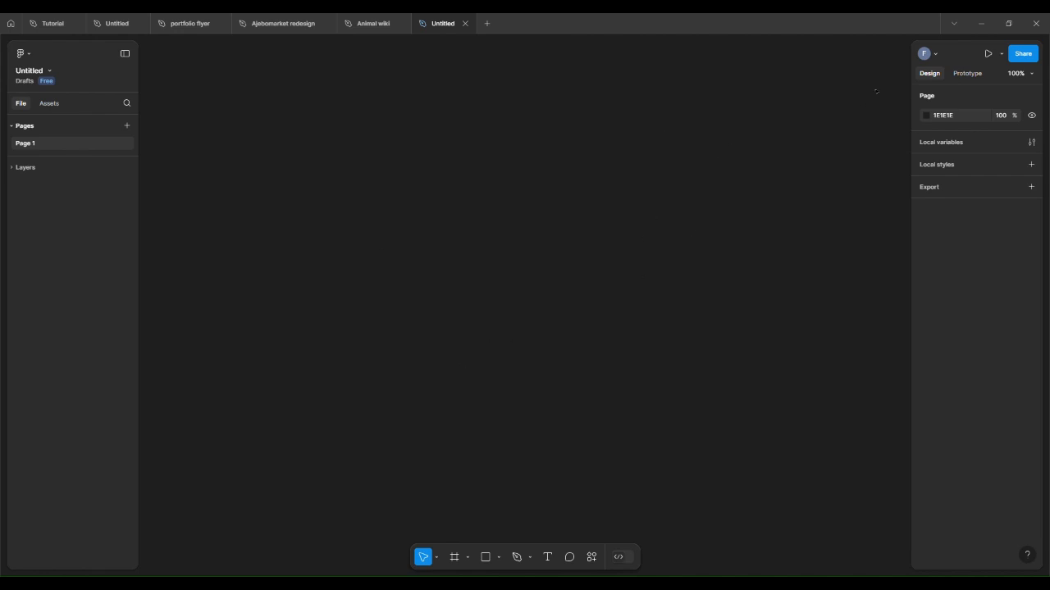
# Step: Set the page background colour to EBEBEB
pyautogui.click(925, 115)
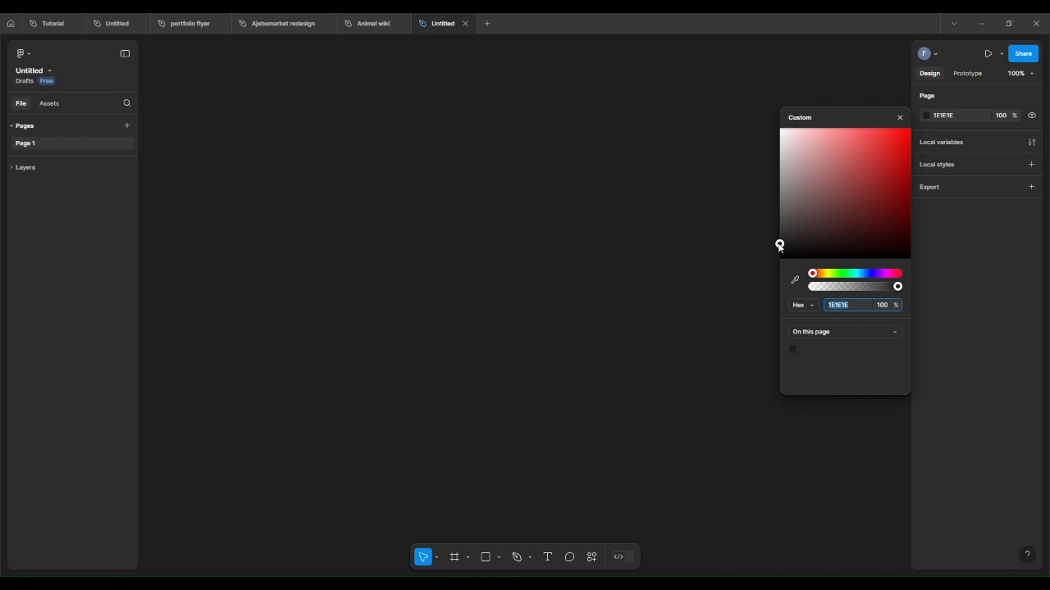
pyautogui.moveTo(779, 245); pyautogui.dragTo(742, 140)
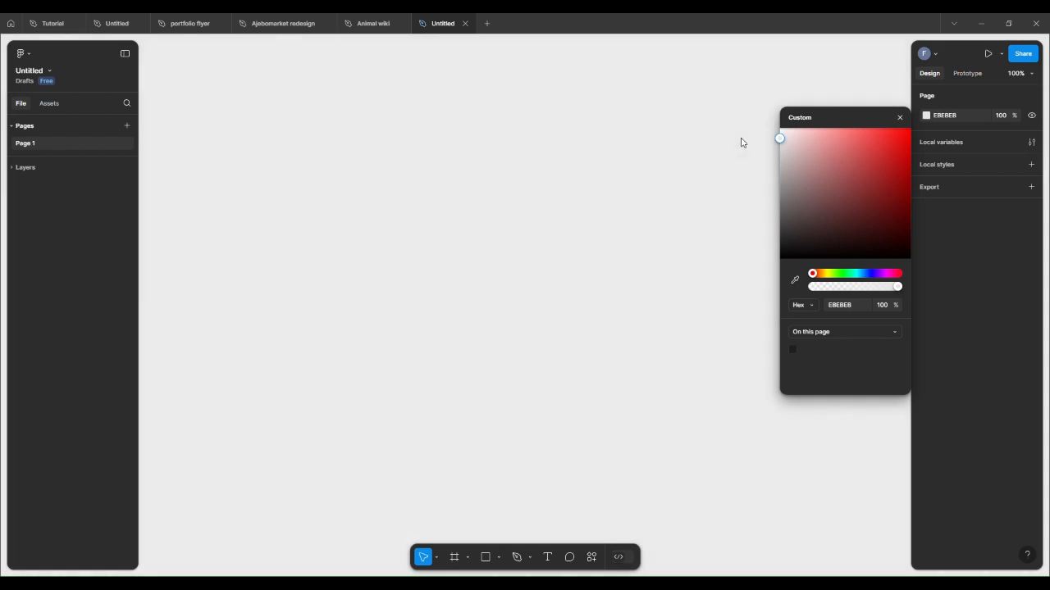
pyautogui.click(618, 205)
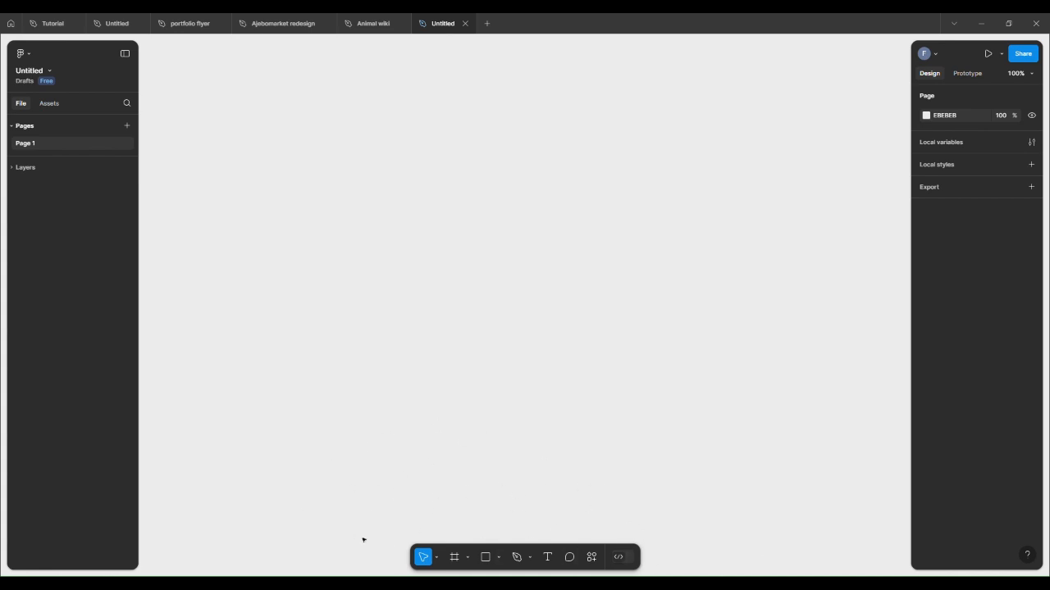
pyautogui.click(437, 558)
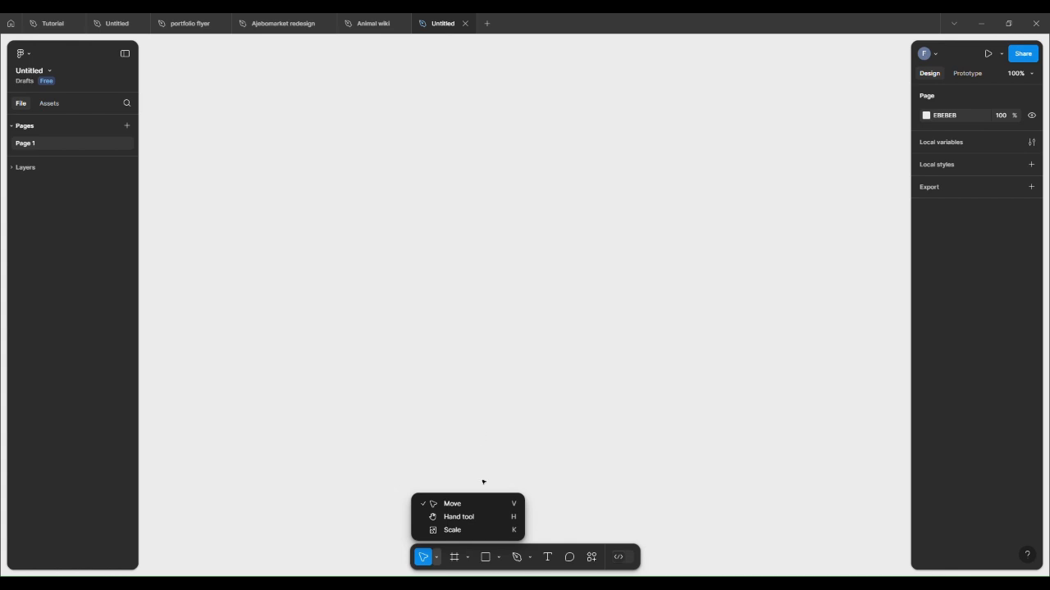
pyautogui.click(465, 441)
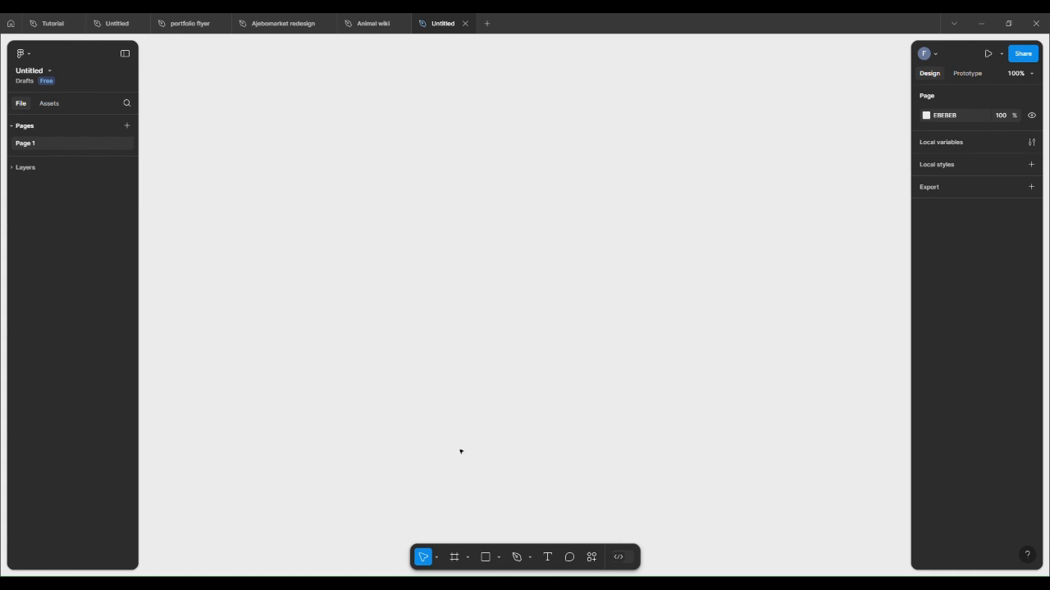
pyautogui.click(436, 559)
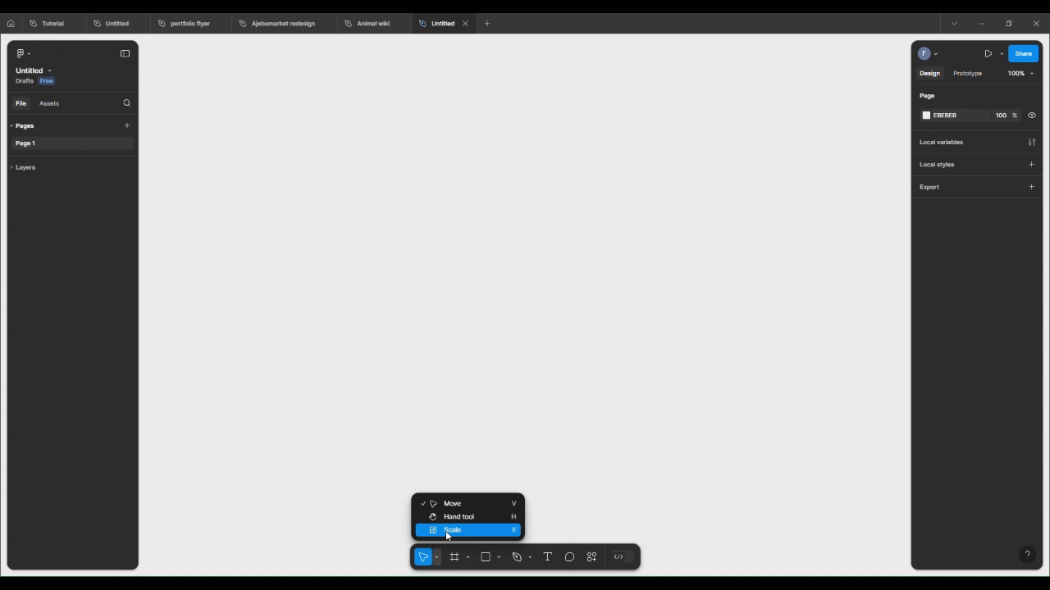
pyautogui.click(457, 411)
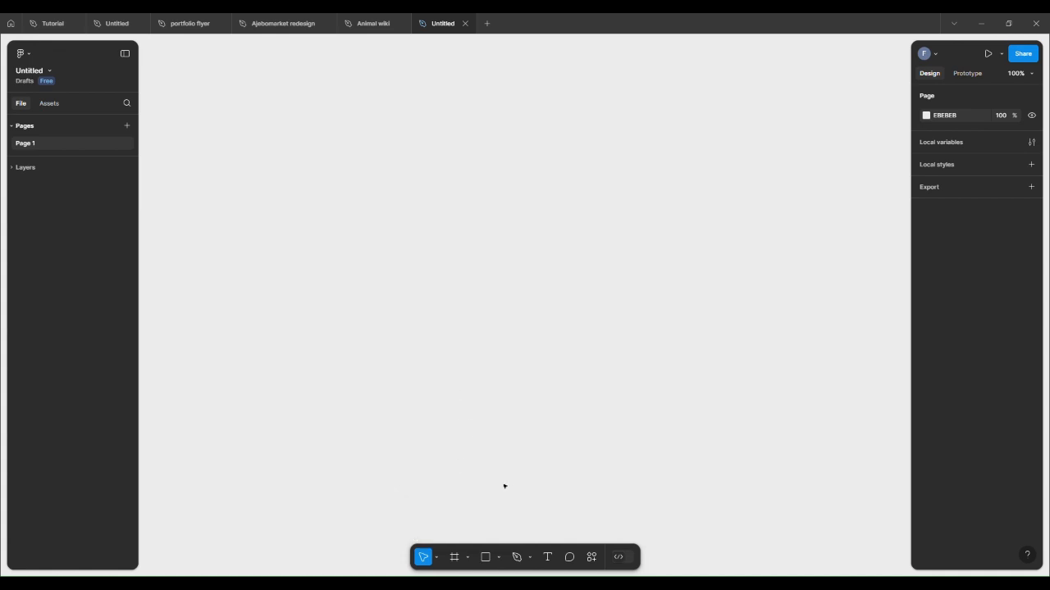
# Step: Draw a rectangle and enlarge it by its corner to about 152 × 152
pyautogui.click(486, 557)
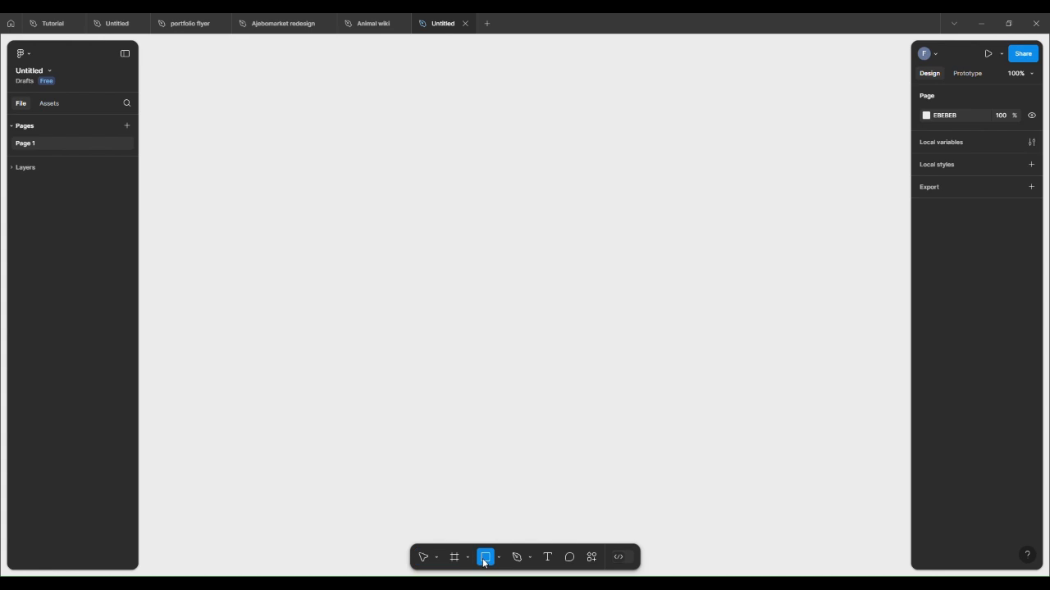
pyautogui.click(497, 205)
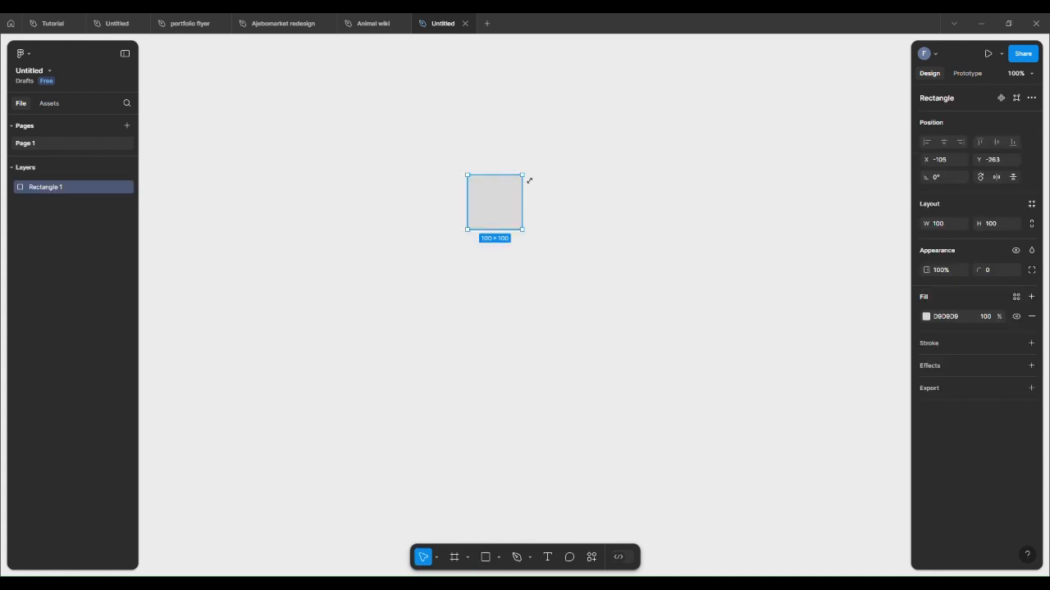
pyautogui.moveTo(530, 181); pyautogui.dragTo(558, 154)
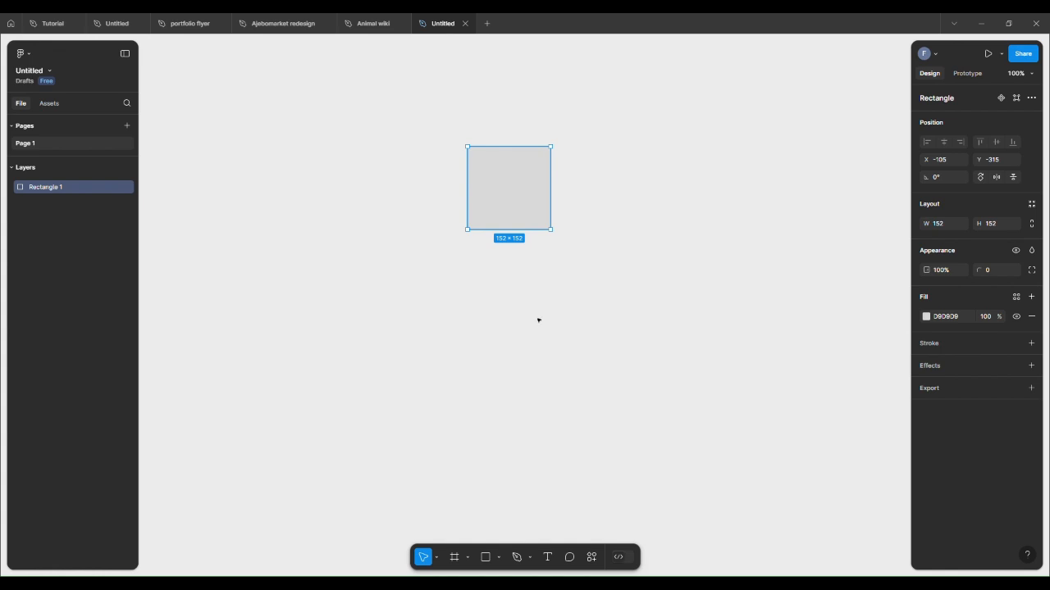
# Step: Pan the canvas with the Hand tool, then switch back to Move and drag the rectangle up and left
pyautogui.click(437, 558)
pyautogui.click(457, 517)
pyautogui.moveTo(510, 245); pyautogui.dragTo(537, 251)
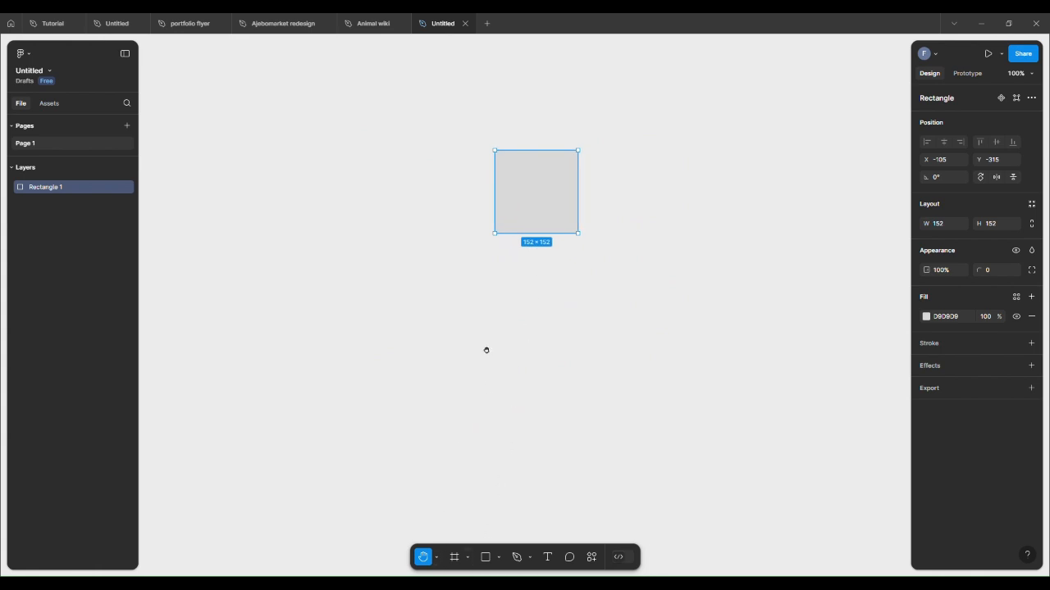
pyautogui.click(437, 557)
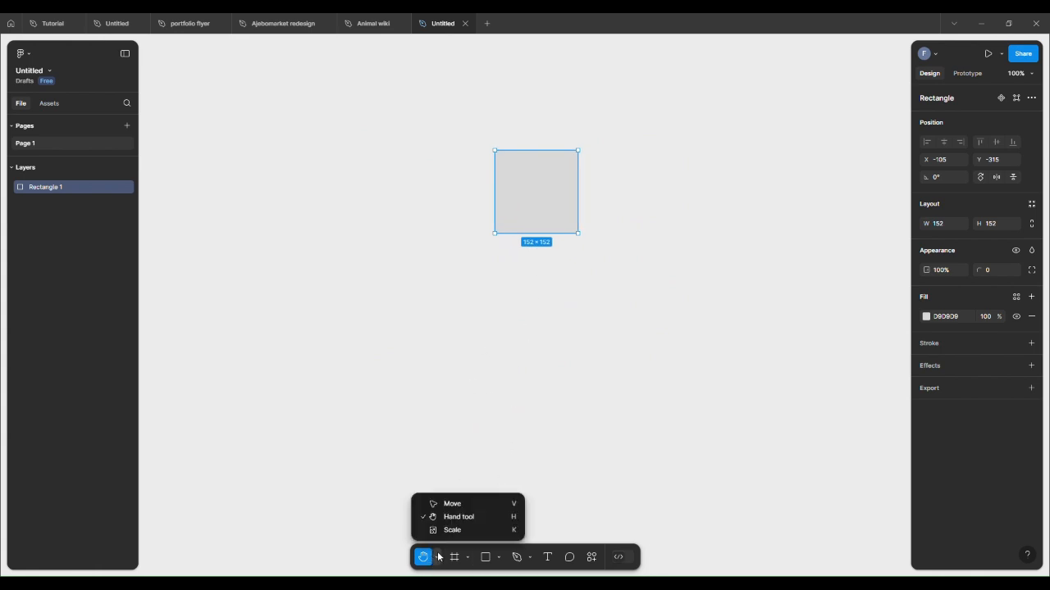
pyautogui.click(447, 506)
pyautogui.moveTo(543, 180); pyautogui.dragTo(504, 157)
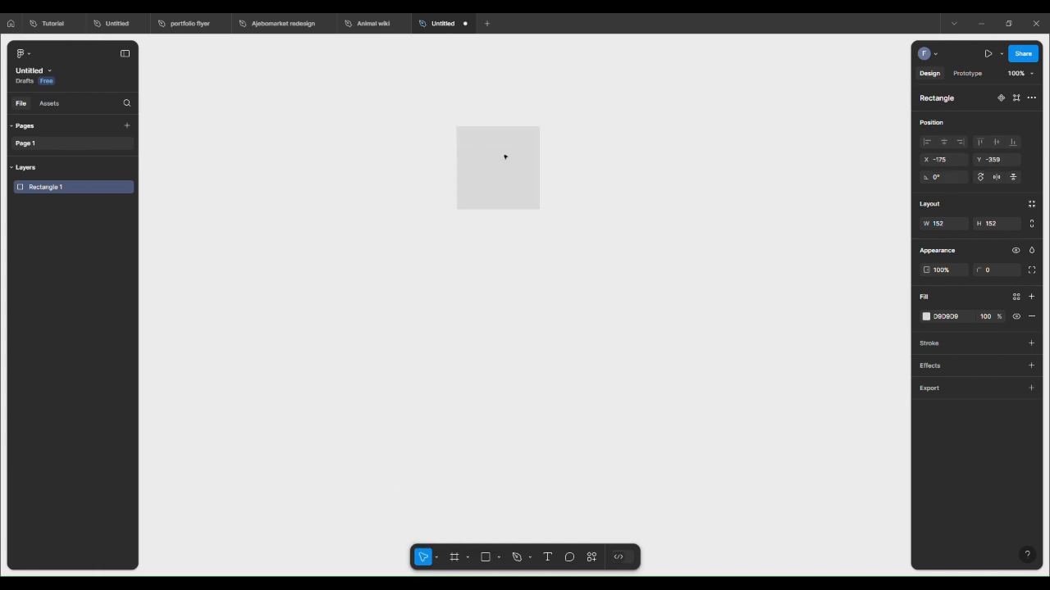
# Step: Pan the canvas with the Hand tool, return to the Move tool and deselect the rectangle
pyautogui.click(437, 557)
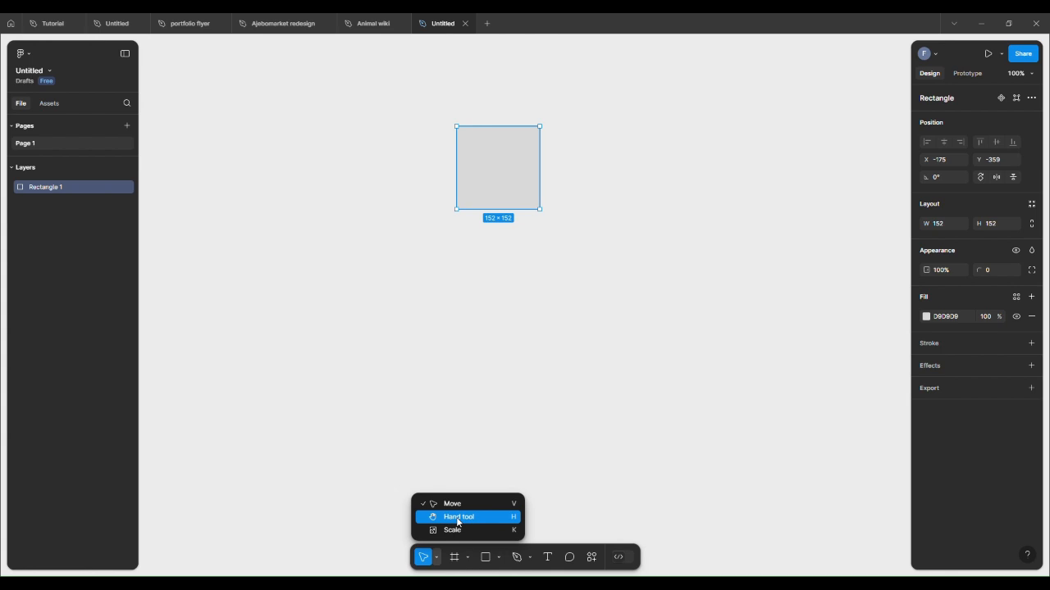
pyautogui.click(457, 519)
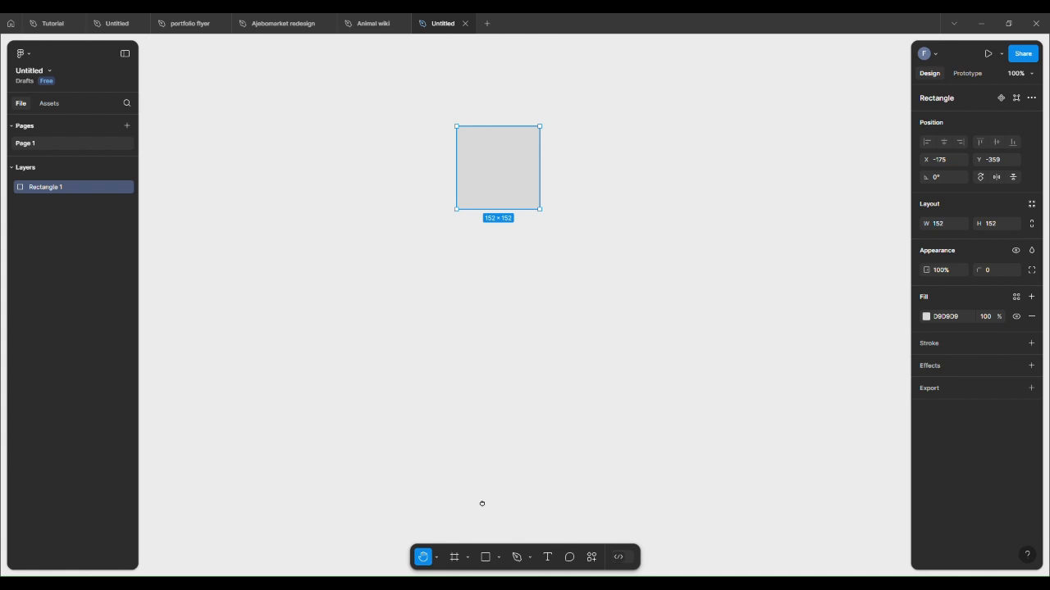
pyautogui.moveTo(483, 501); pyautogui.dragTo(511, 270)
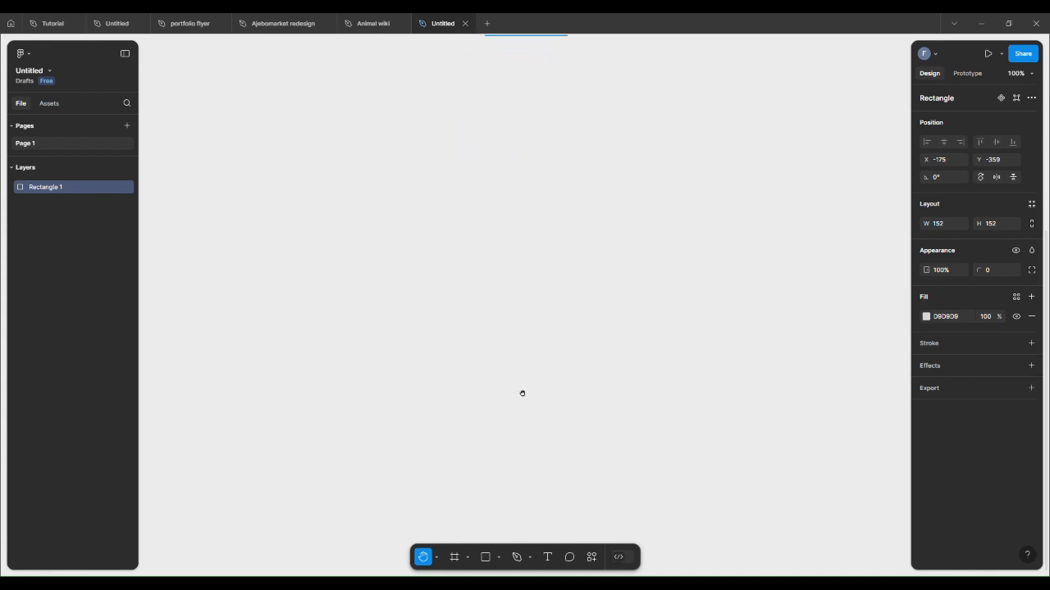
pyautogui.scroll(3, 511, 253)
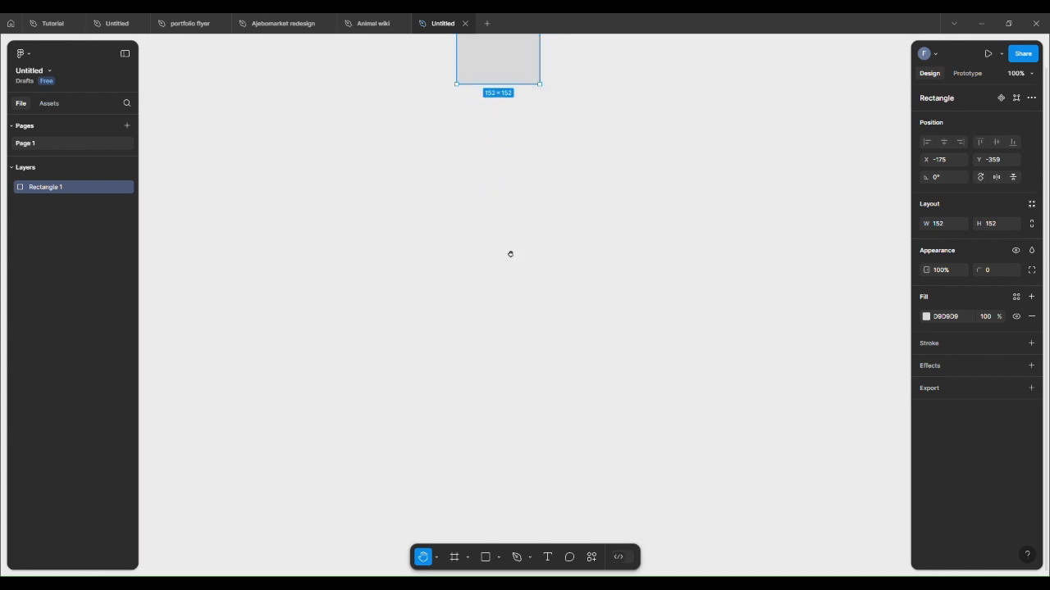
pyautogui.click(437, 559)
pyautogui.click(454, 502)
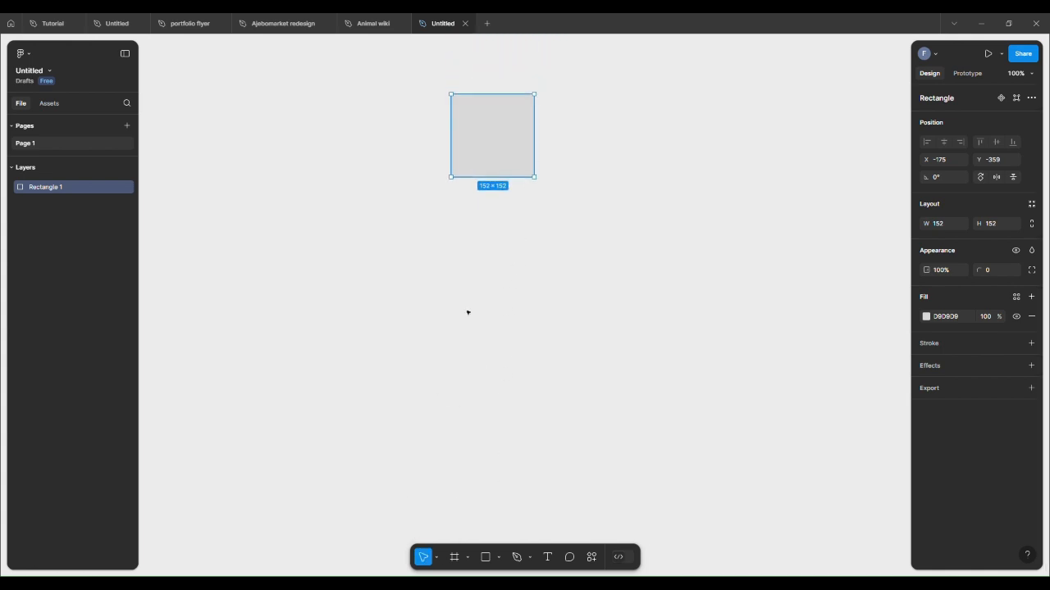
pyautogui.click(498, 297)
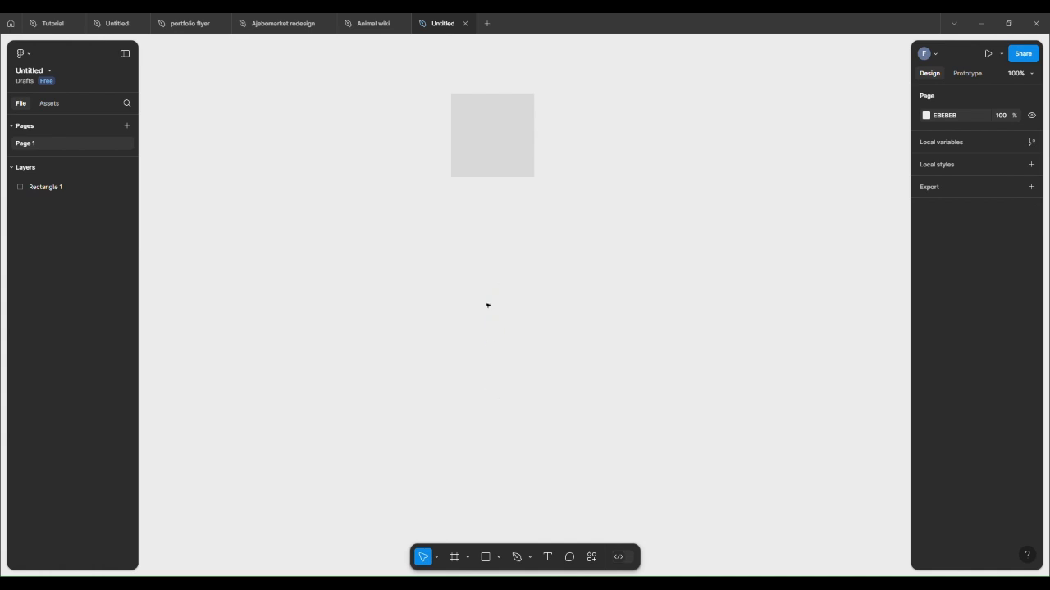
# Step: Scale the rectangle with the Scale tool to about 291 × 291, move it lower, and close the scale options
pyautogui.click(439, 558)
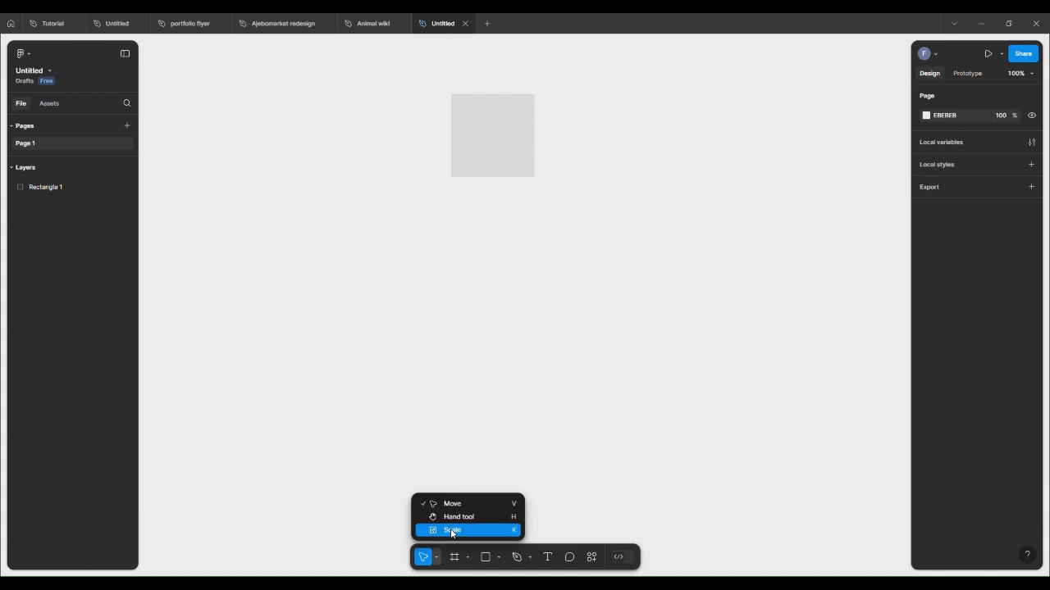
pyautogui.click(454, 531)
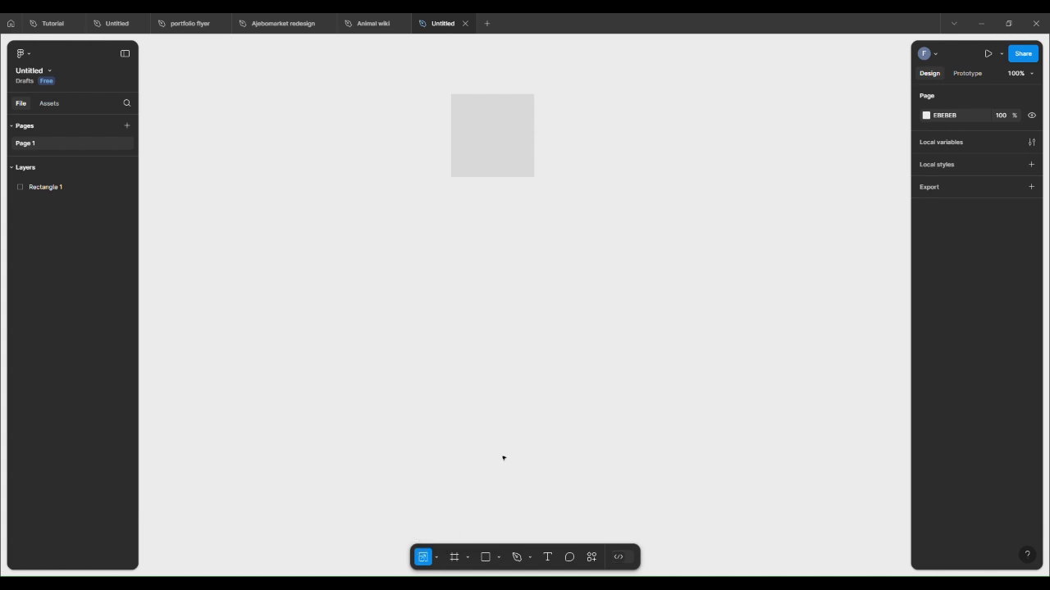
pyautogui.click(497, 153)
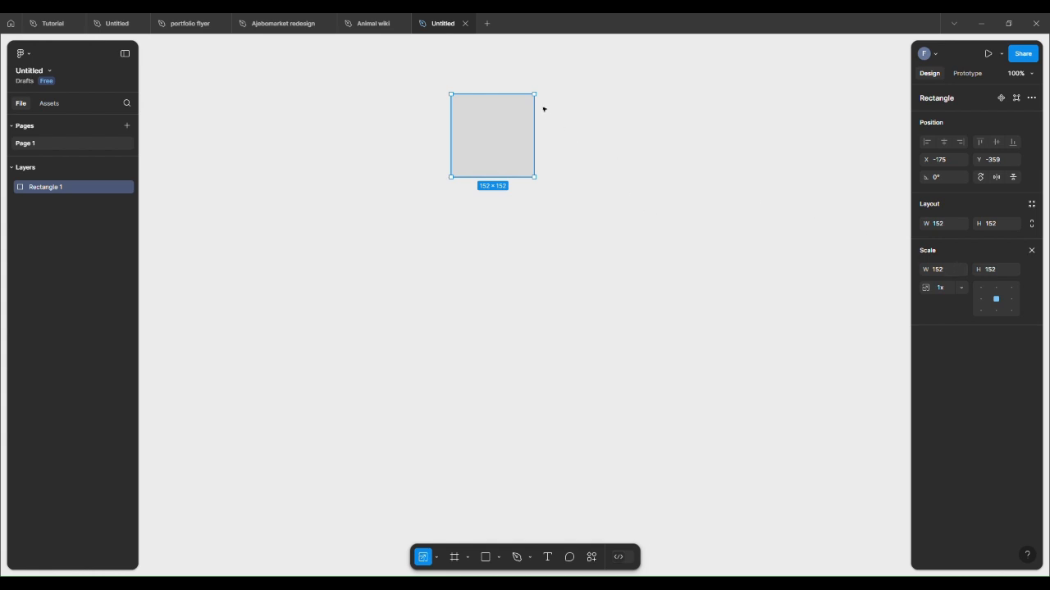
pyautogui.moveTo(540, 103); pyautogui.dragTo(616, 72)
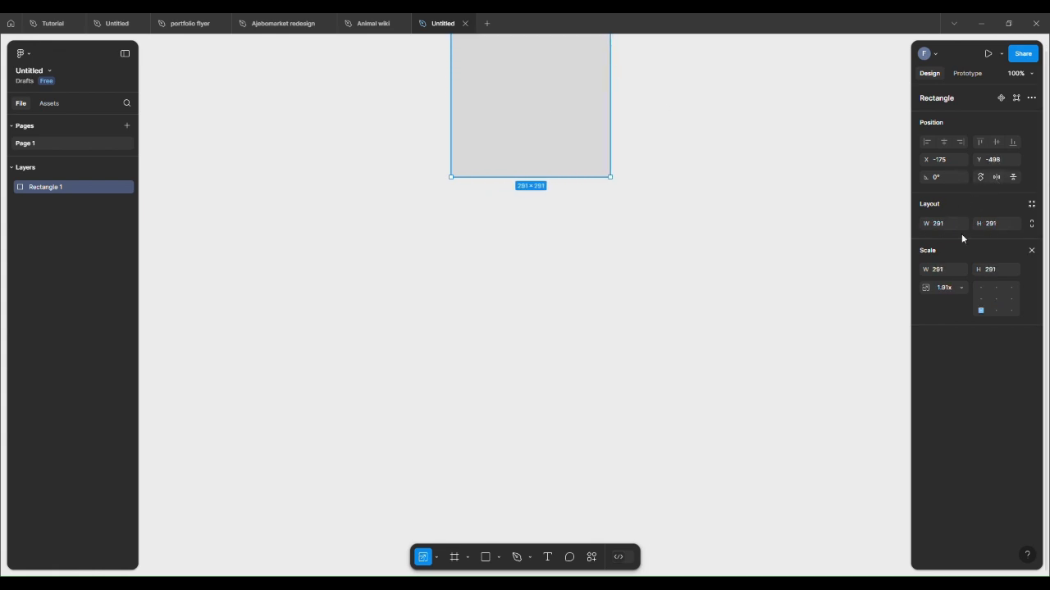
pyautogui.moveTo(520, 116); pyautogui.dragTo(500, 211)
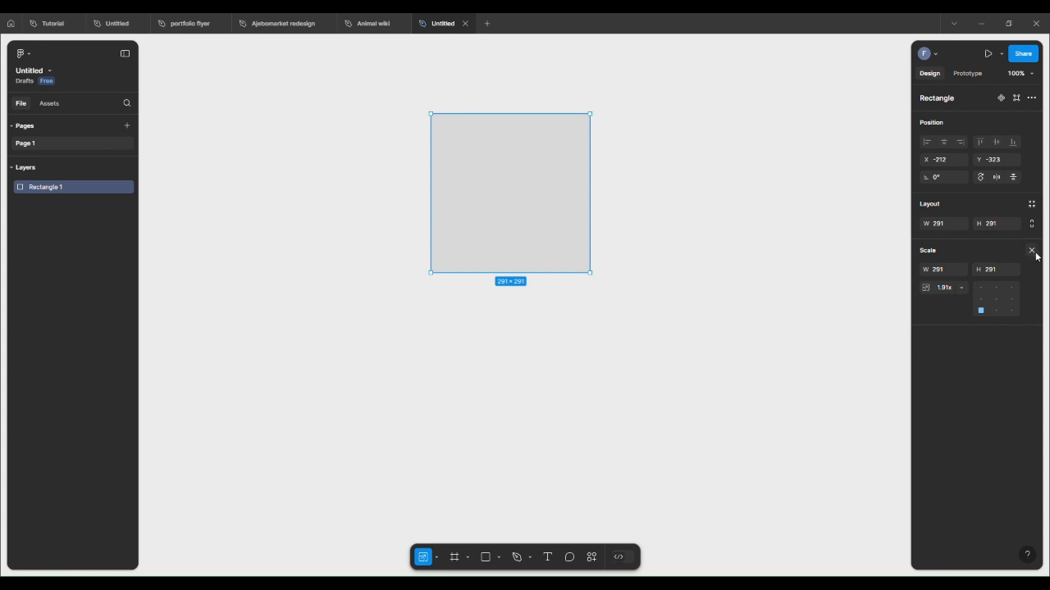
pyautogui.click(1031, 251)
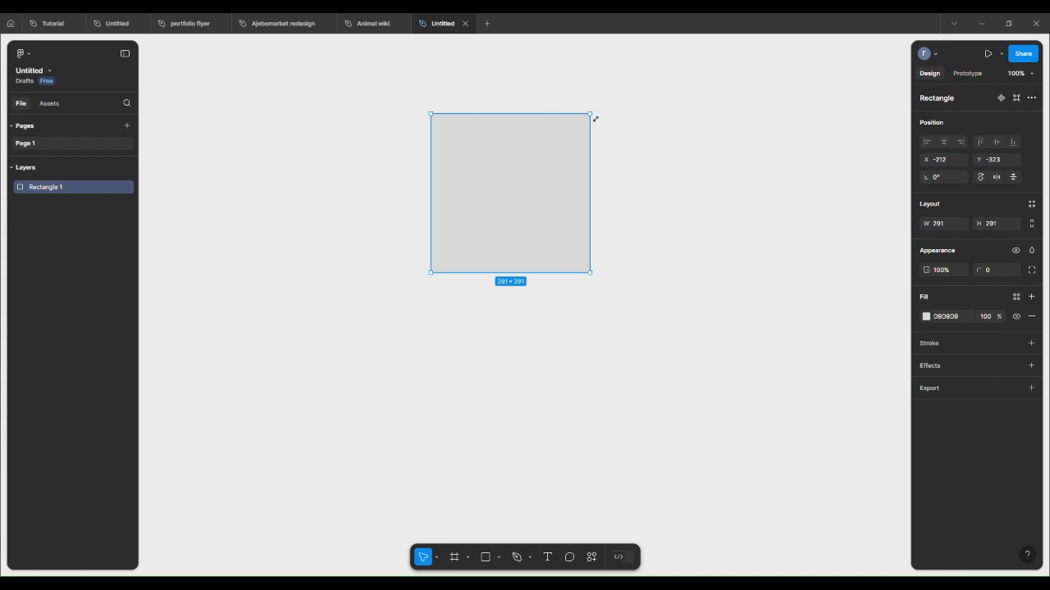
# Step: Resize the rectangle by its corner to about 457 × 349 and undo the resize
pyautogui.moveTo(595, 119); pyautogui.dragTo(686, 87)
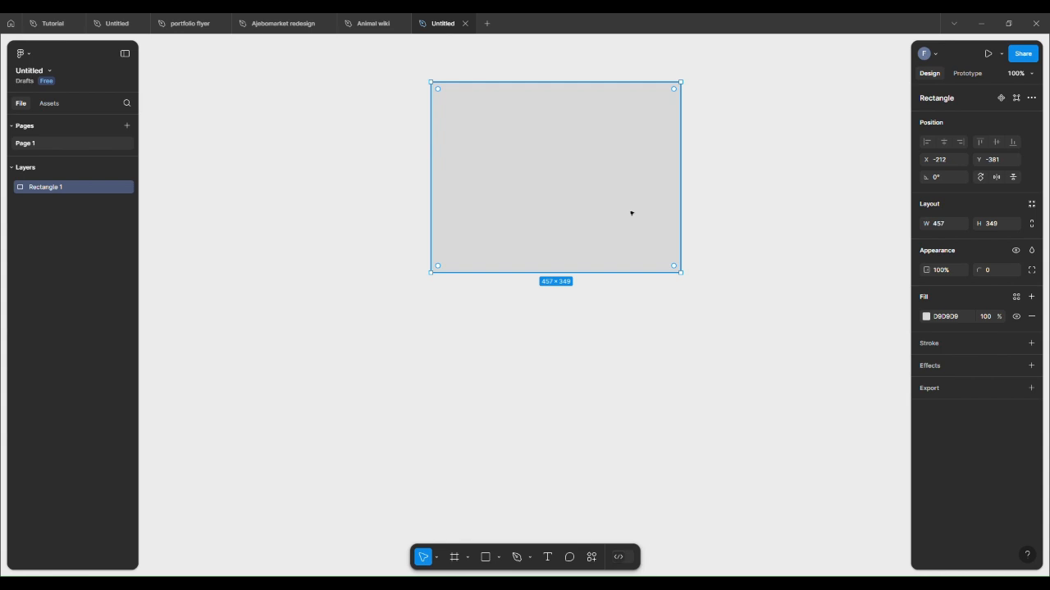
pyautogui.hotkey('ctrl', 'z')
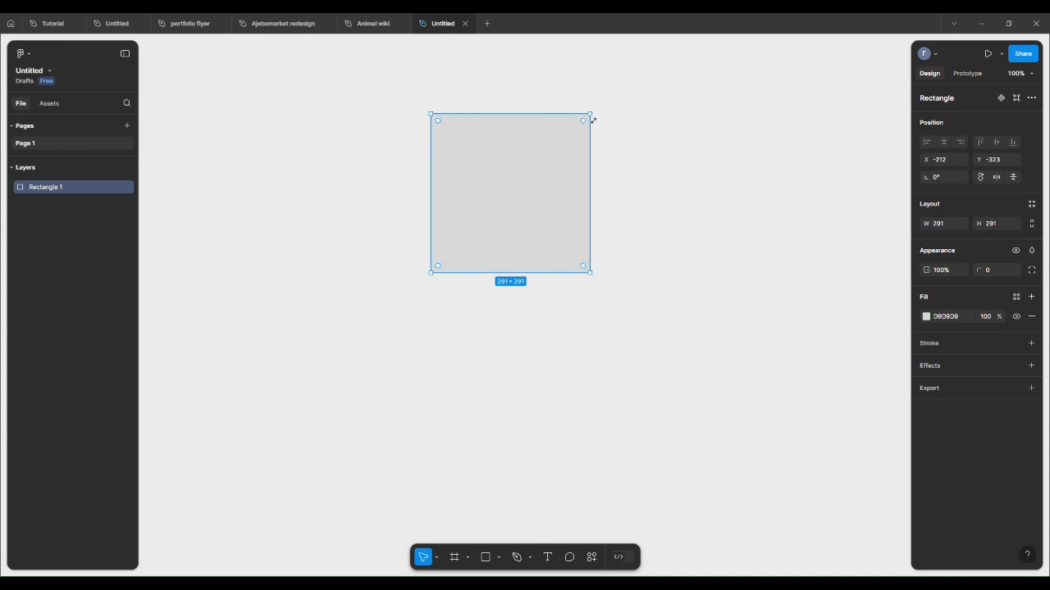
# Step: Resize the rectangle by its corner to about 386 × 350 and undo that resize
pyautogui.moveTo(591, 114); pyautogui.dragTo(651, 85)
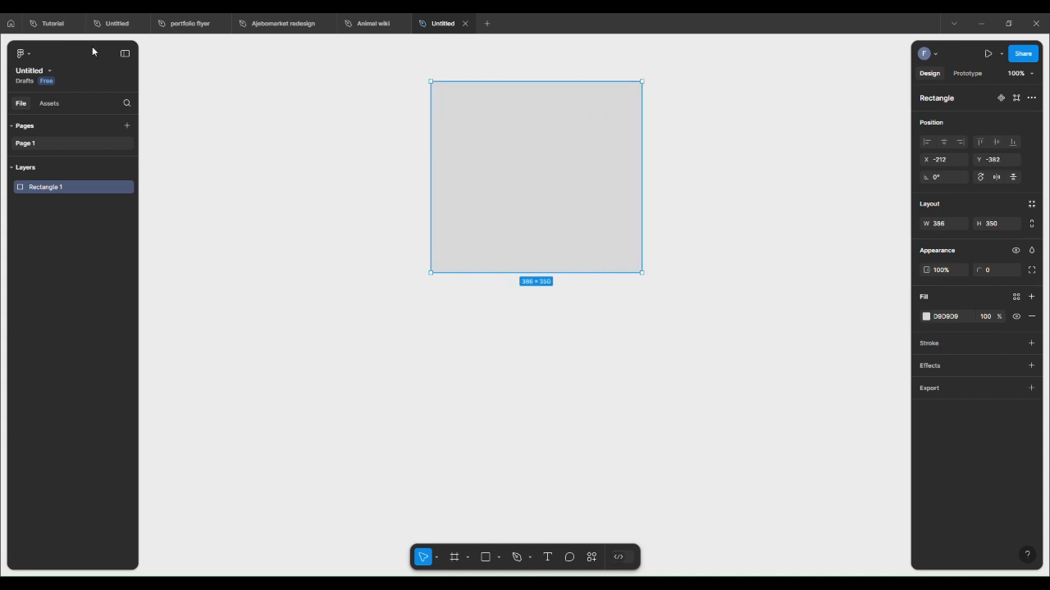
pyautogui.click(24, 54)
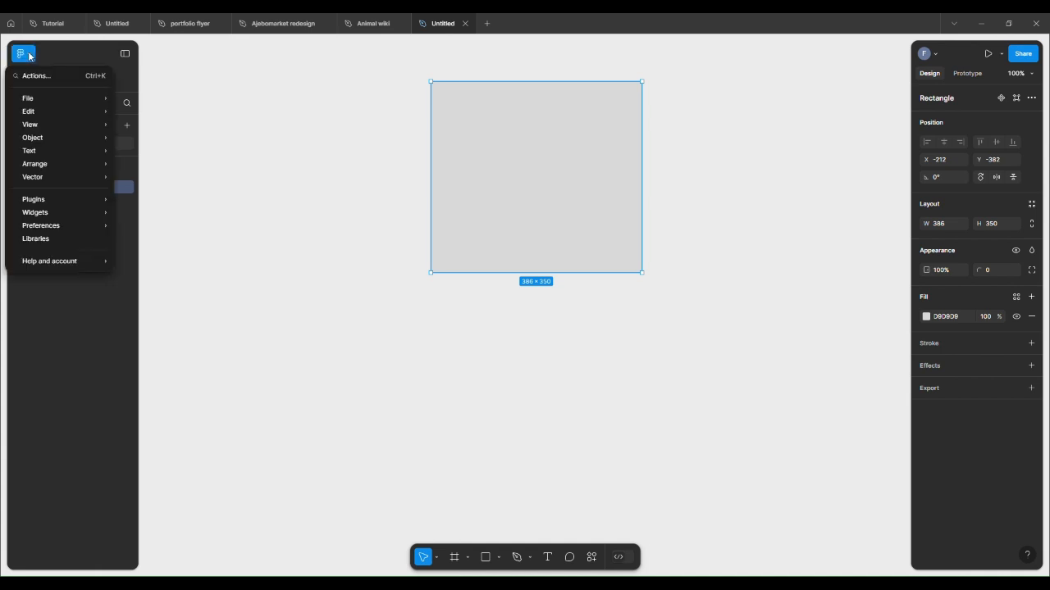
pyautogui.moveTo(38, 111)
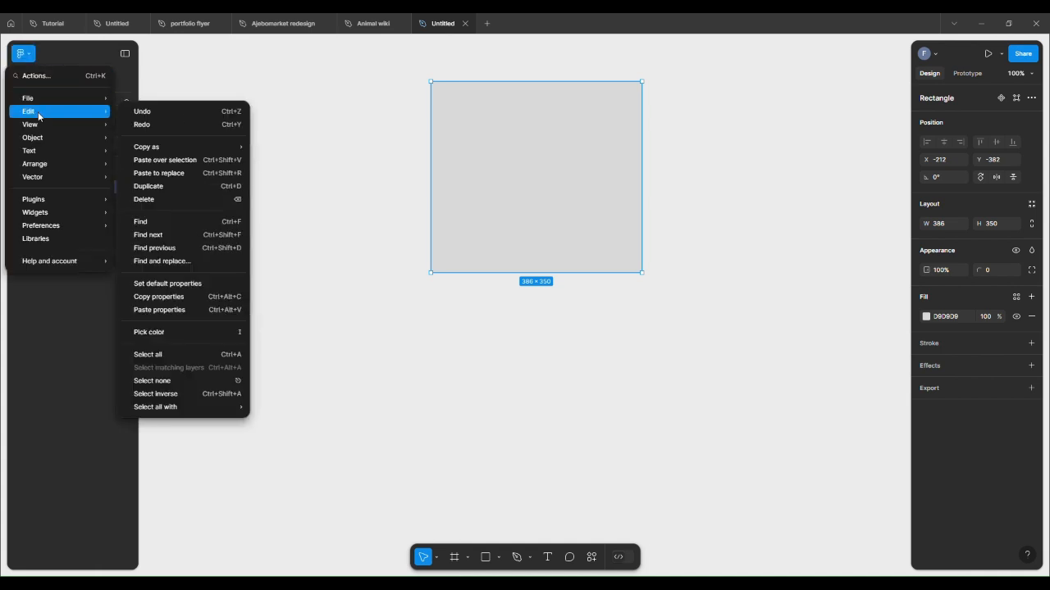
pyautogui.click(164, 113)
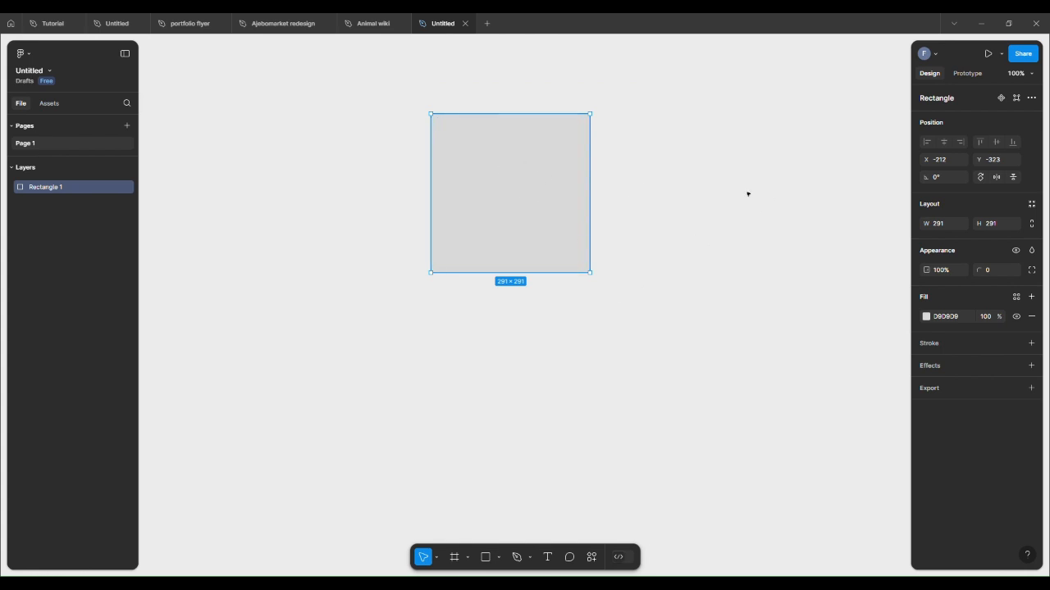
pyautogui.click(437, 559)
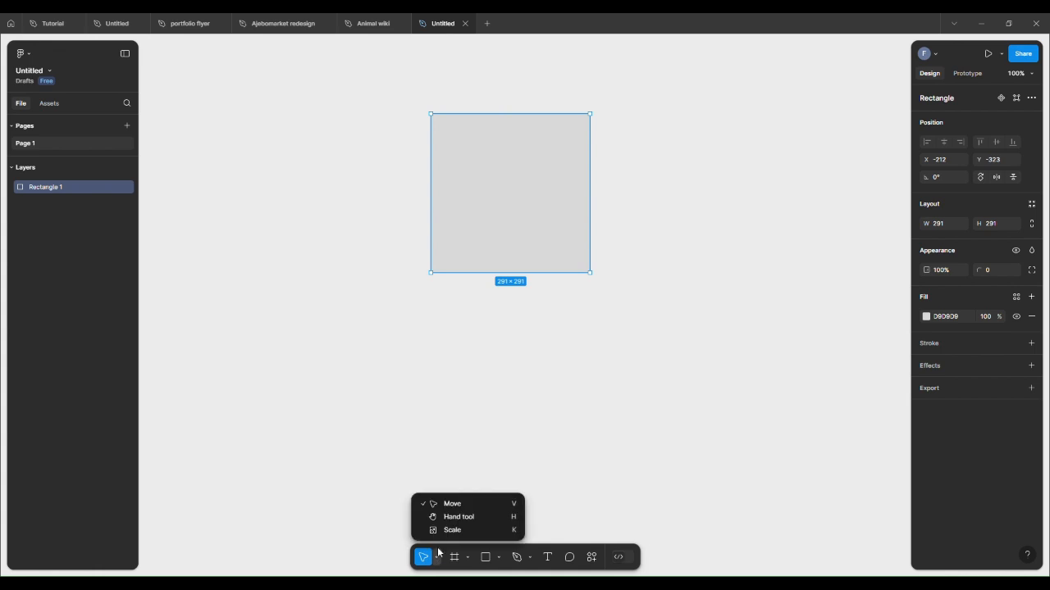
pyautogui.click(503, 396)
pyautogui.click(513, 172)
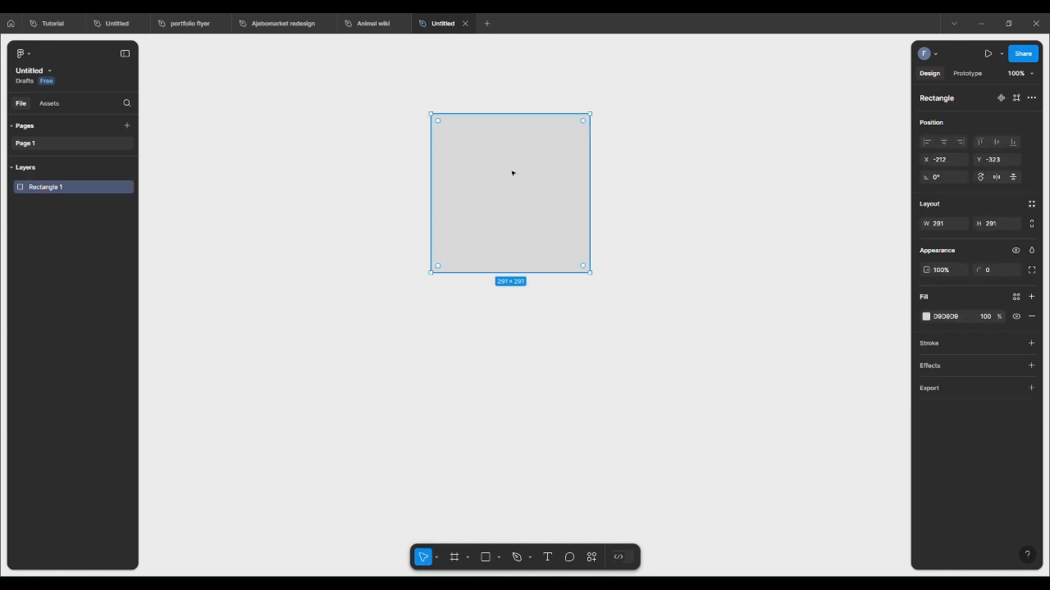
# Step: Turn on constrain proportions for the rectangle, try a corner resize and undo it
pyautogui.click(1033, 224)
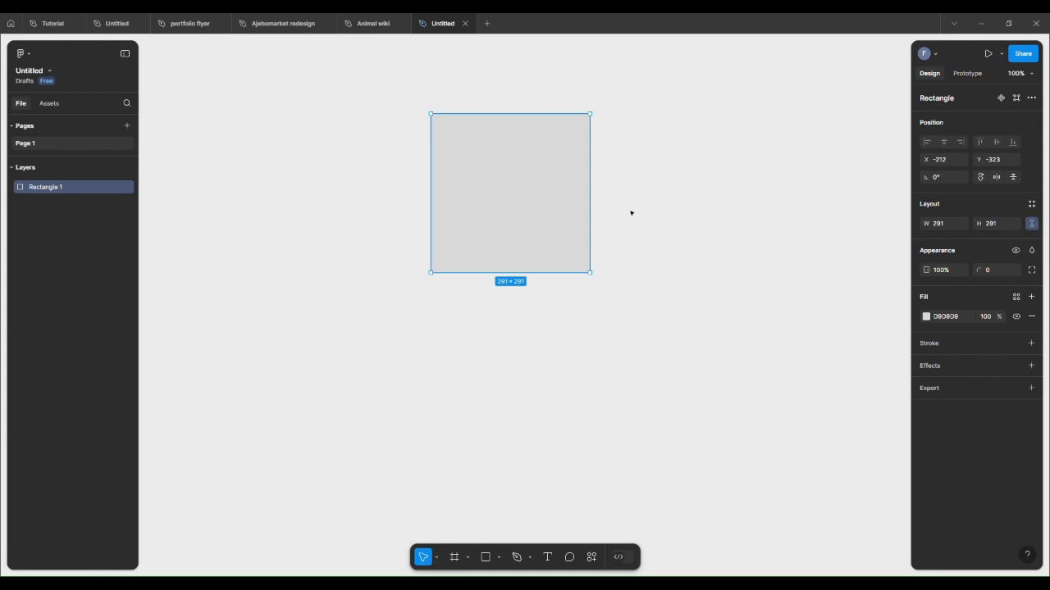
pyautogui.moveTo(591, 122); pyautogui.dragTo(610, 138)
pyautogui.hotkey('ctrl', 'z')
pyautogui.click(778, 262)
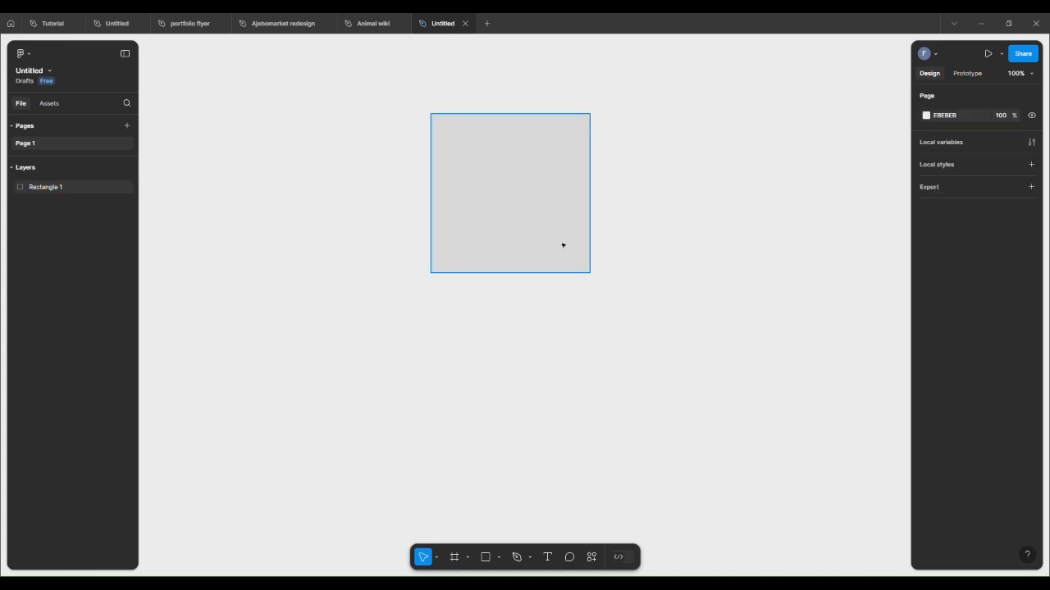
# Step: Resize the rectangle proportionally by its corner to about 414 × 414 and delete it
pyautogui.click(563, 246)
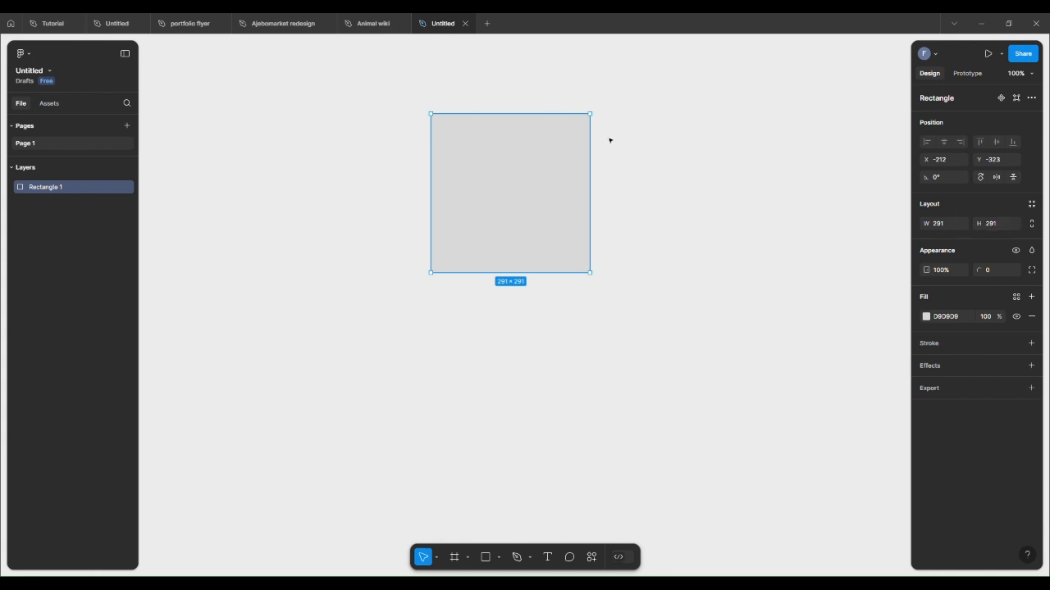
pyautogui.moveTo(597, 120)
pyautogui.moveTo(597, 120); pyautogui.dragTo(663, 86)
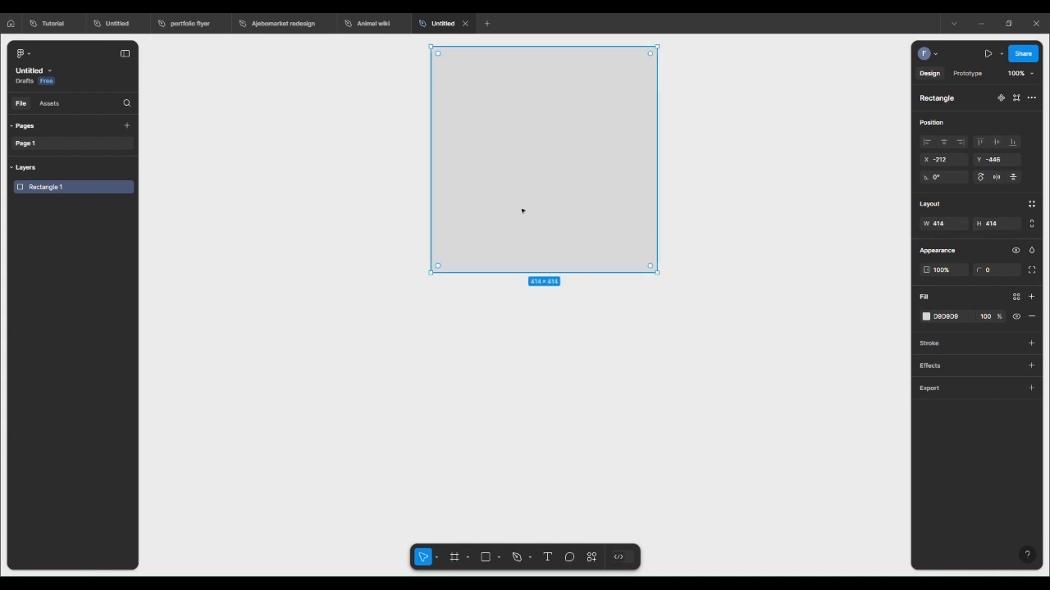
pyautogui.click(565, 333)
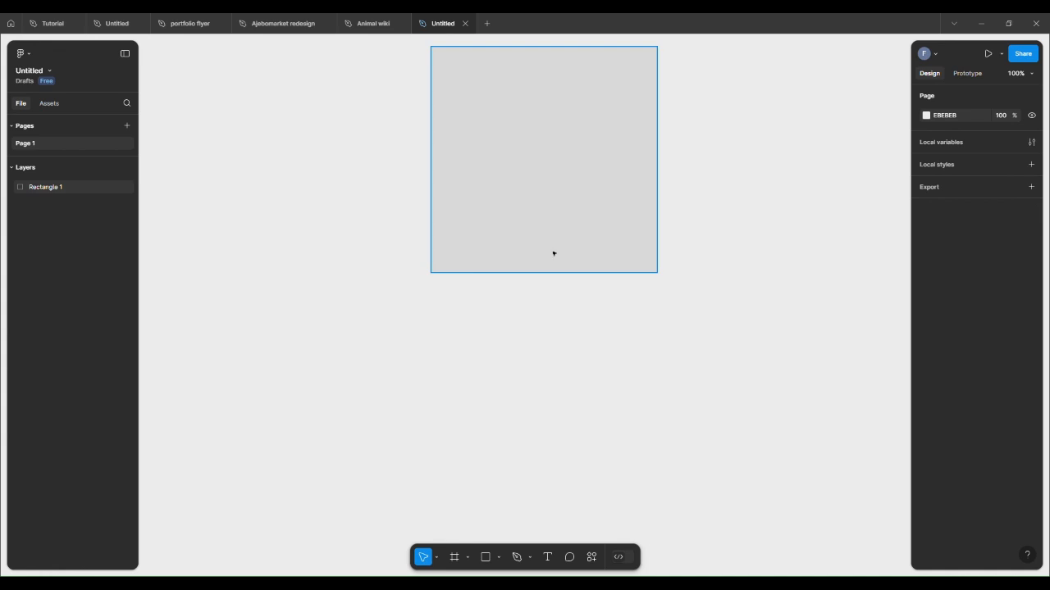
pyautogui.click(553, 251)
pyautogui.press('Delete')
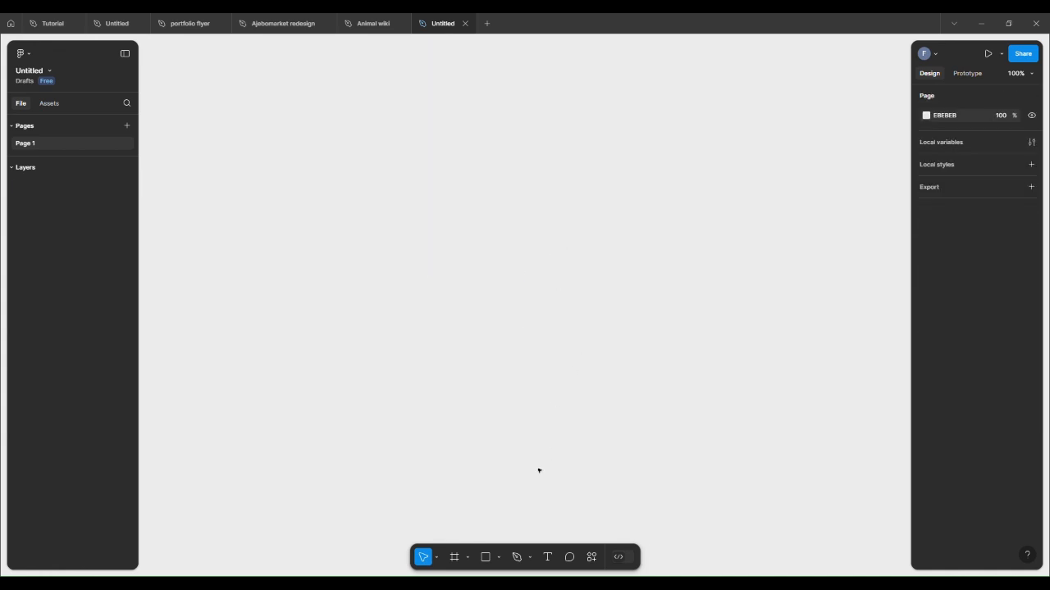
# Step: Browse the Frame tool's device presets for Watch, Desktop, Tablet and Phone
pyautogui.click(467, 560)
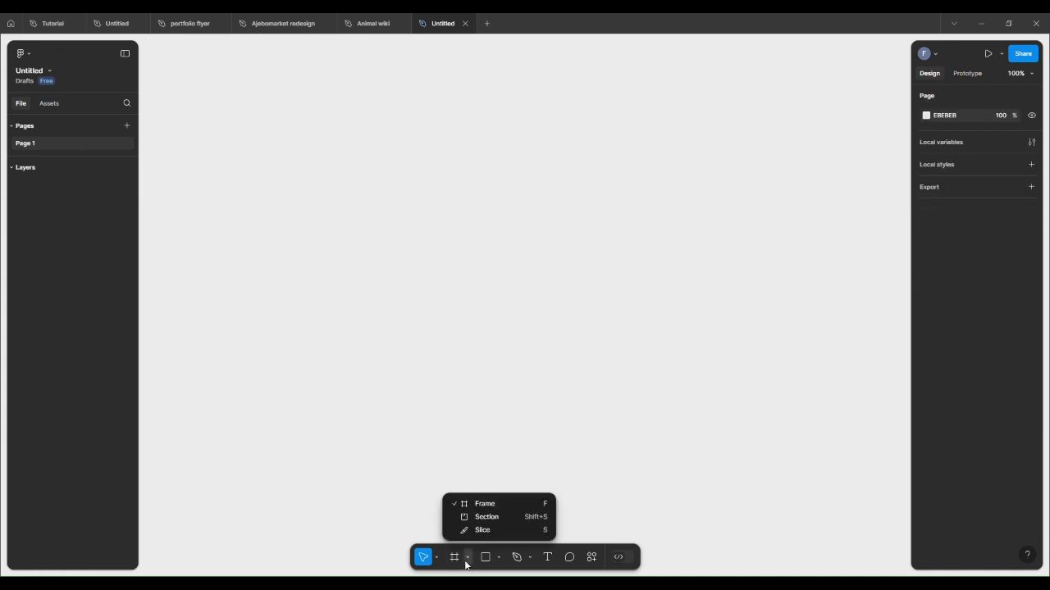
pyautogui.click(483, 506)
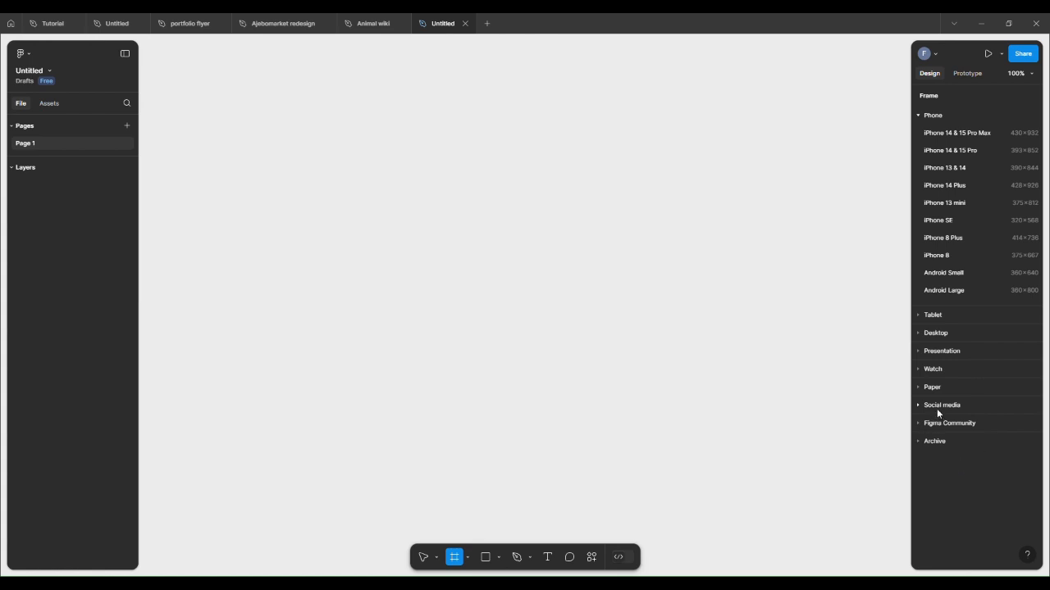
pyautogui.click(929, 371)
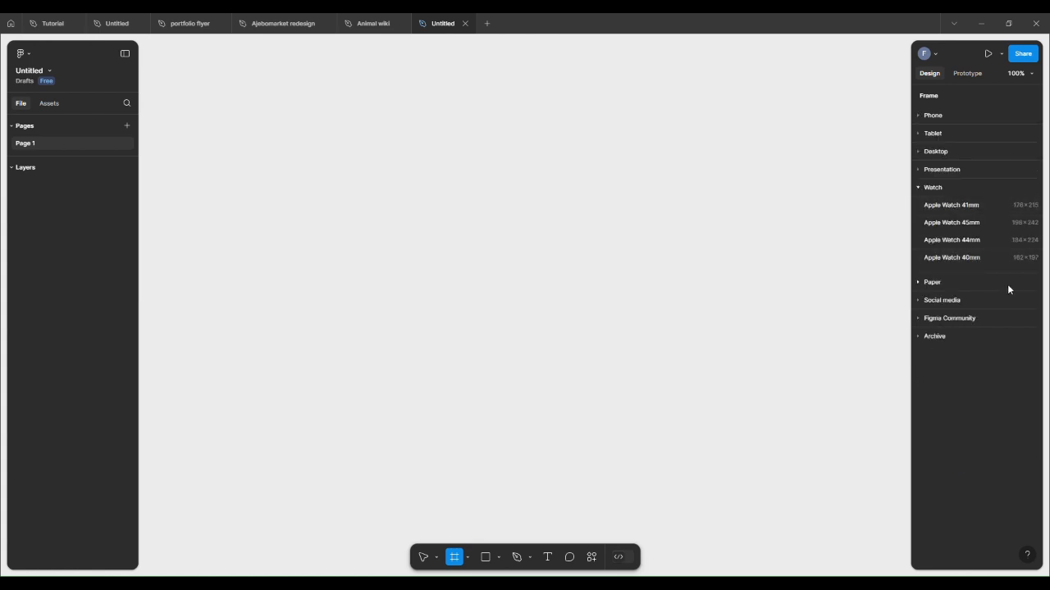
pyautogui.click(917, 188)
pyautogui.click(918, 152)
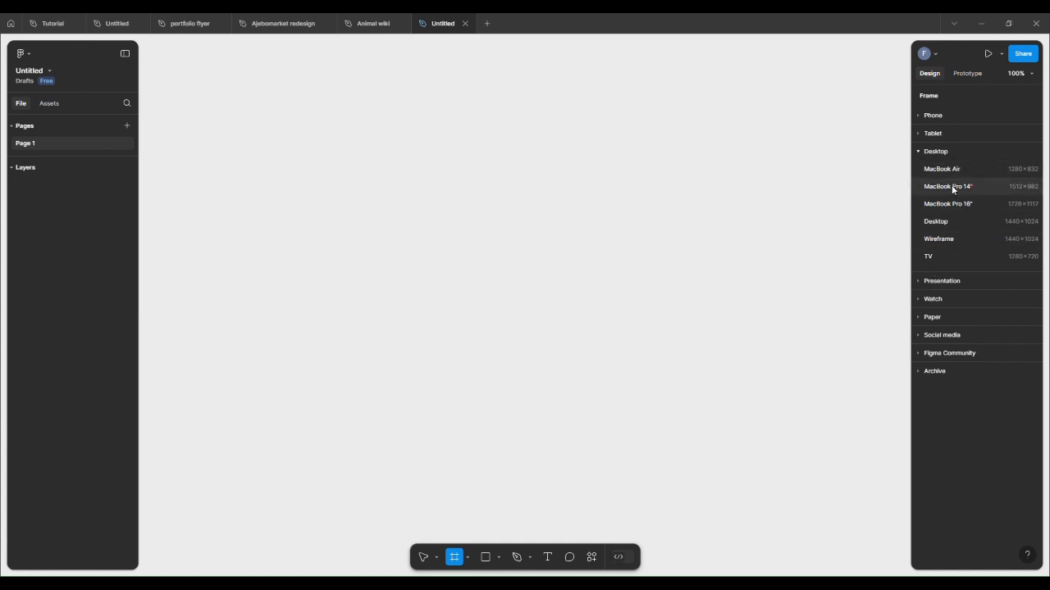
pyautogui.click(918, 152)
pyautogui.click(916, 134)
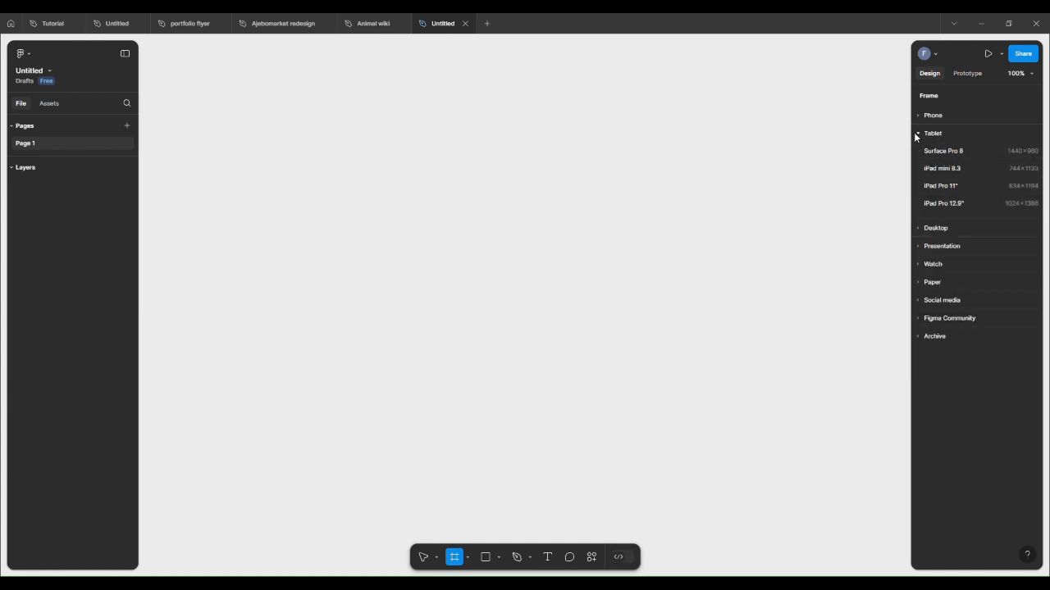
pyautogui.click(920, 133)
pyautogui.click(920, 116)
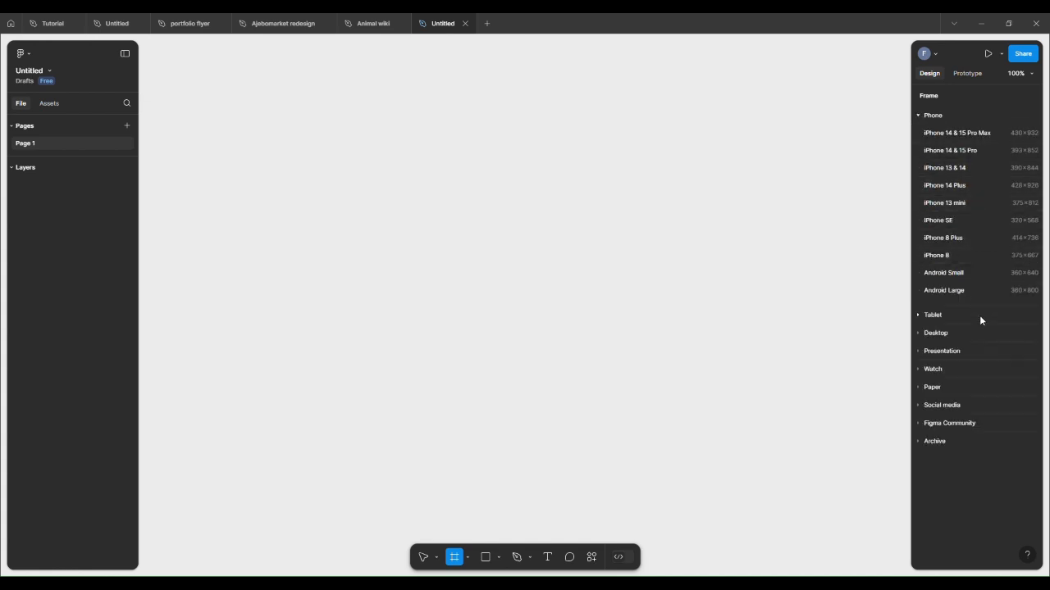
pyautogui.click(918, 114)
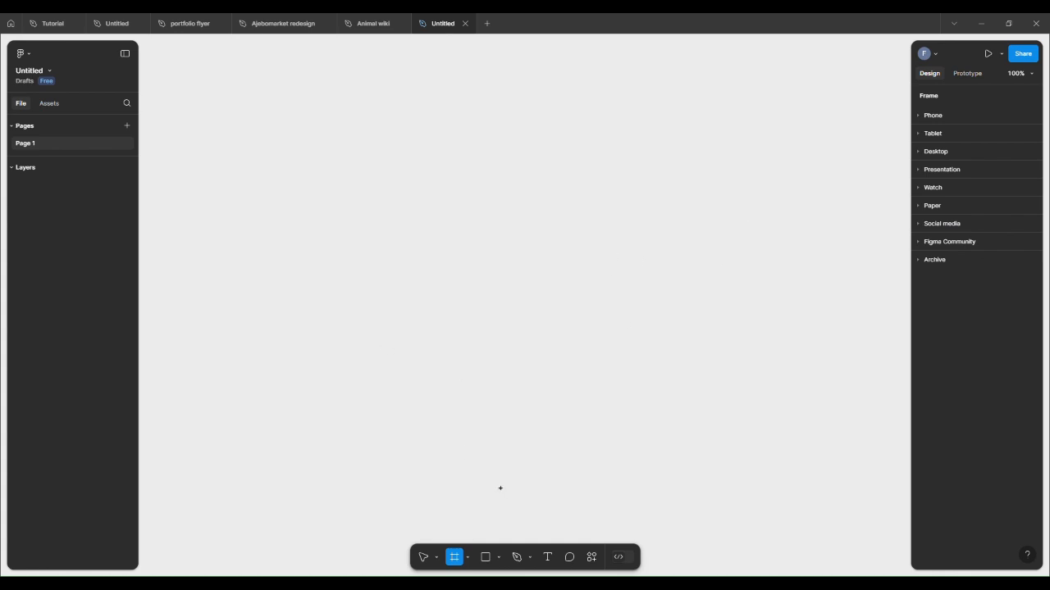
# Step: Place a default 100 × 100 frame on the canvas and delete it
pyautogui.click(467, 559)
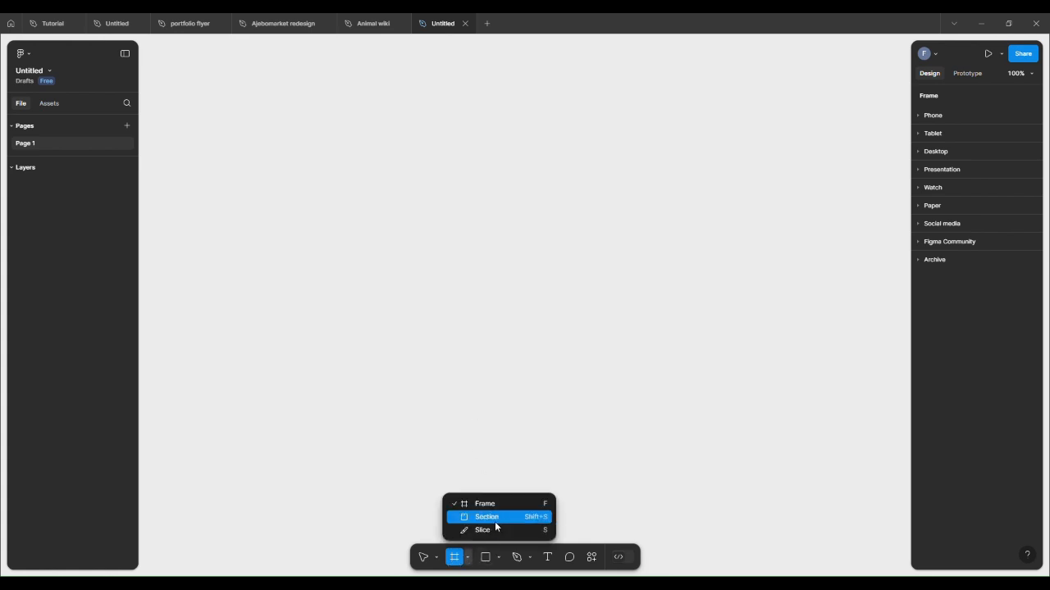
pyautogui.click(501, 467)
pyautogui.click(501, 468)
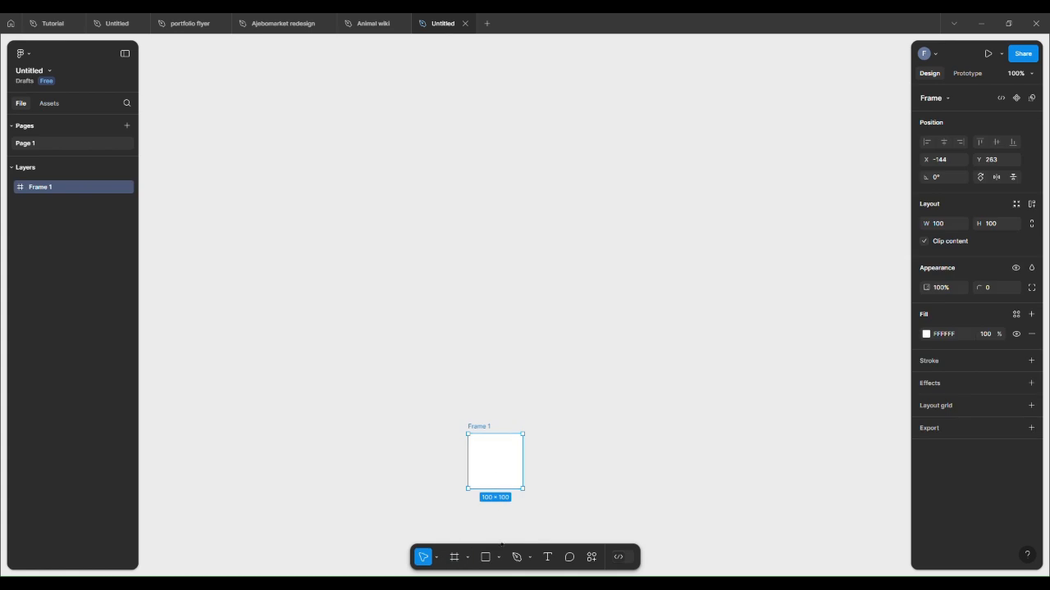
pyautogui.press('Delete')
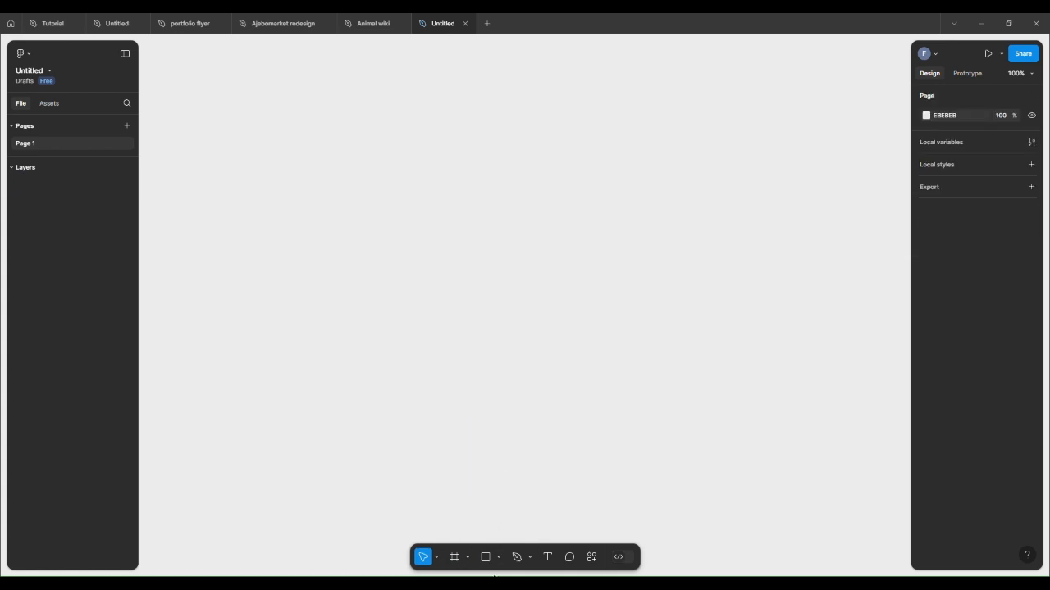
# Step: Draw a rectangle and resize it by its corner to about 181 × 181
pyautogui.click(499, 559)
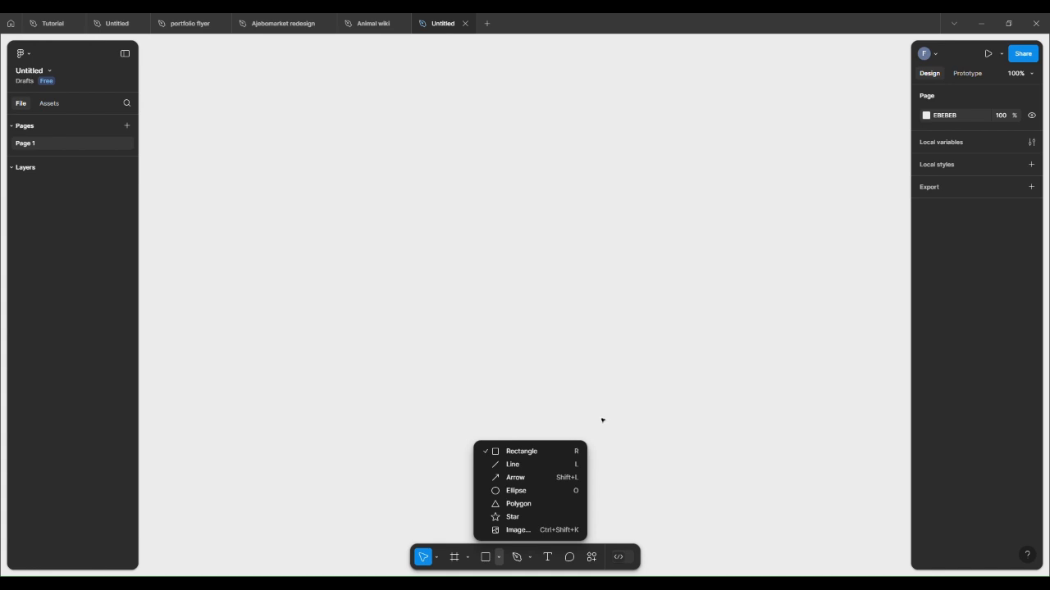
pyautogui.click(526, 456)
pyautogui.click(500, 296)
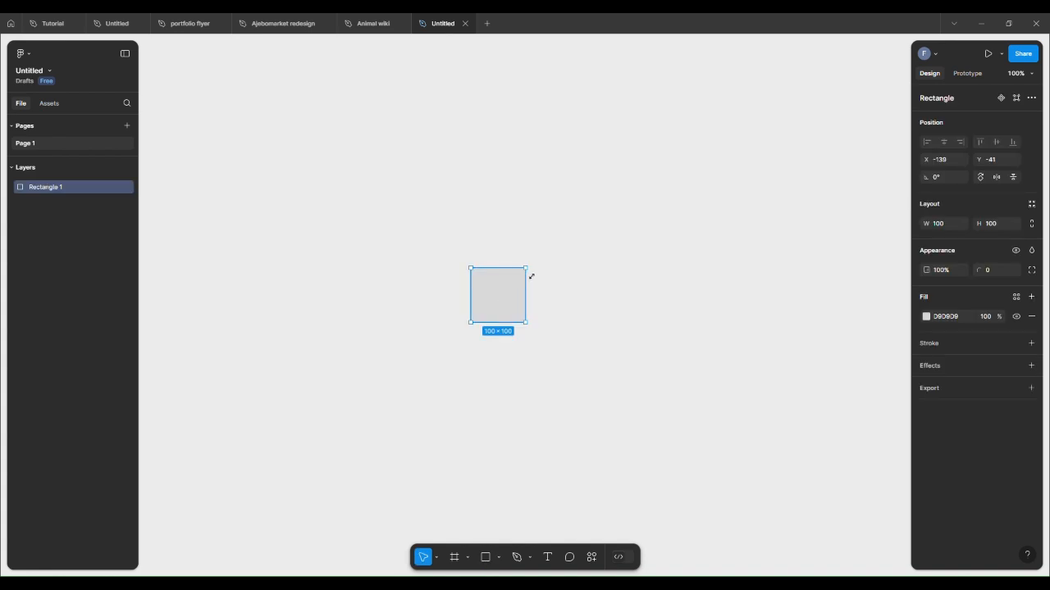
pyautogui.moveTo(532, 276); pyautogui.dragTo(575, 251)
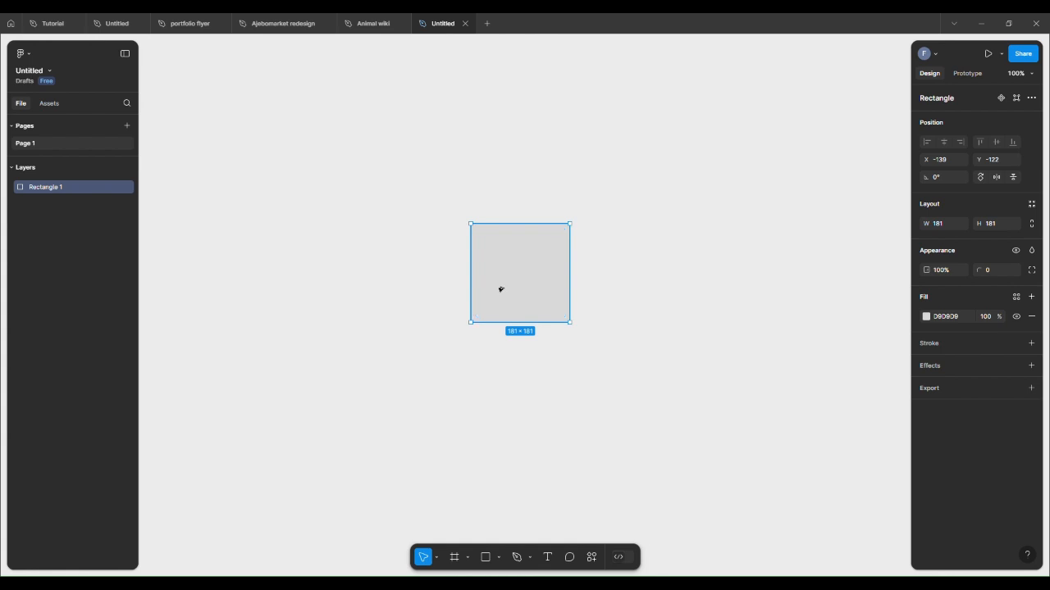
# Step: Duplicate the rectangle by dragging a copy to the right and delete the copy
pyautogui.moveTo(501, 289); pyautogui.dragTo(697, 293)
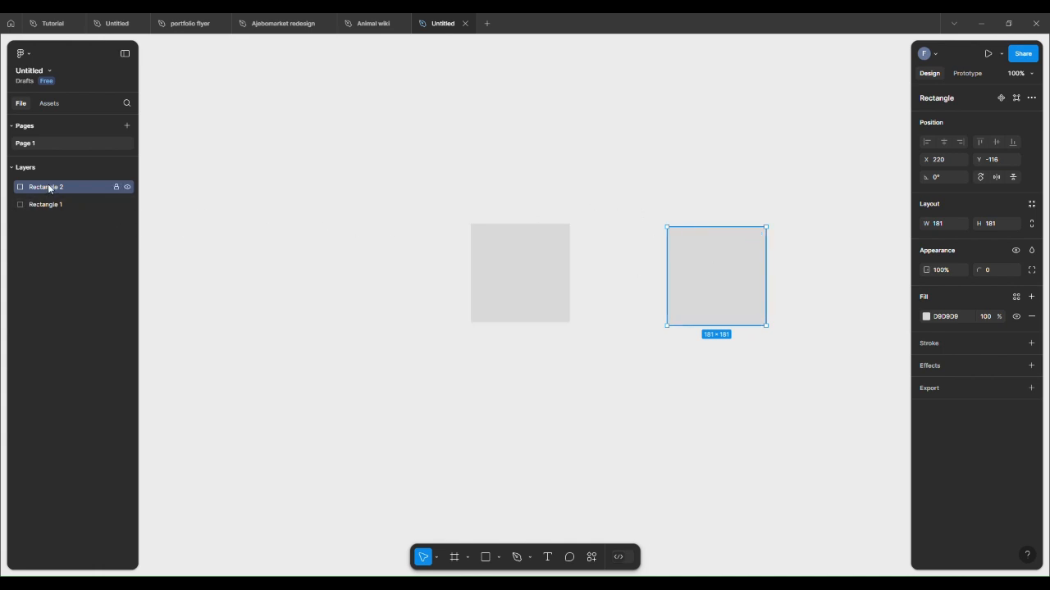
pyautogui.click(534, 265)
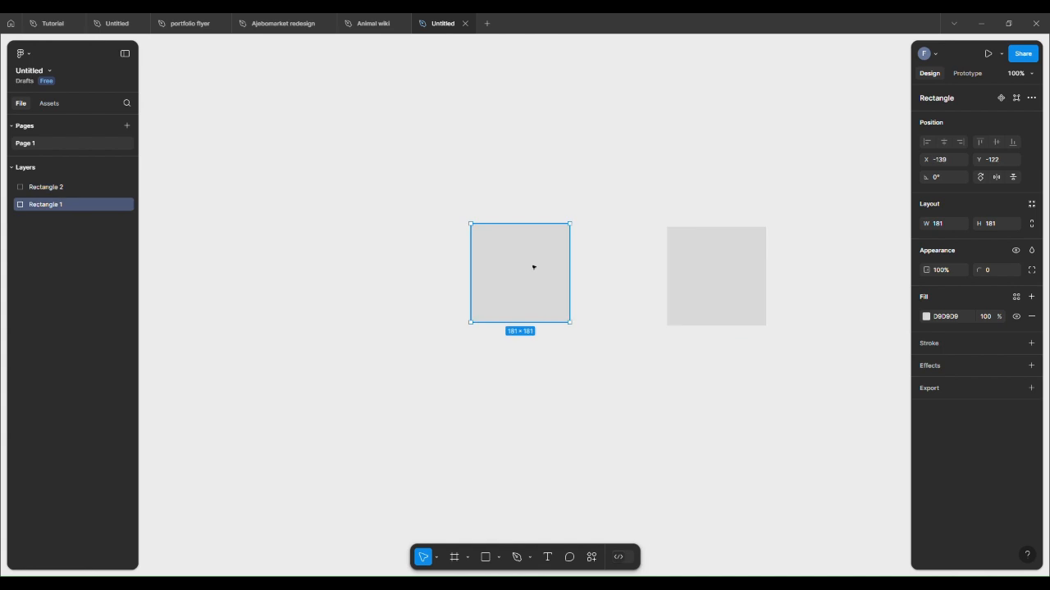
pyautogui.click(669, 247)
pyautogui.press('Delete')
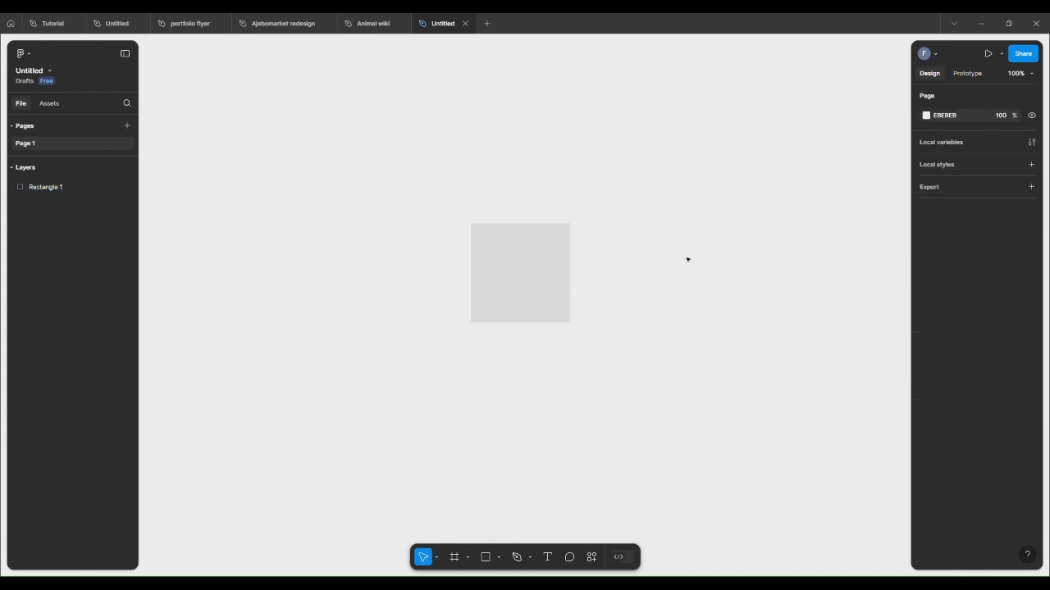
# Step: Set the rectangle's fill color to blue 0028FF with the color picker
pyautogui.click(533, 267)
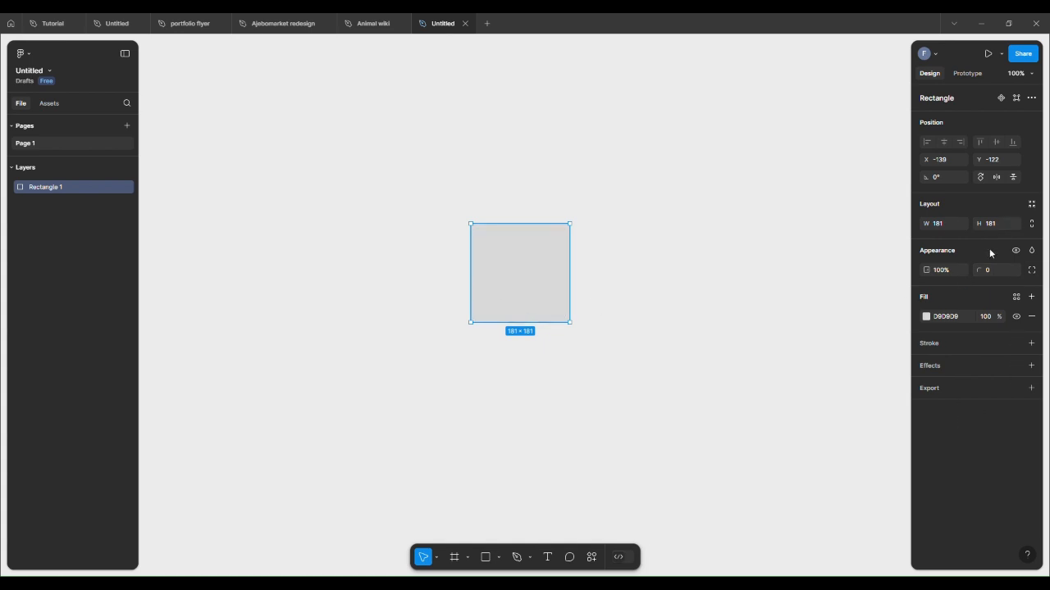
pyautogui.click(926, 316)
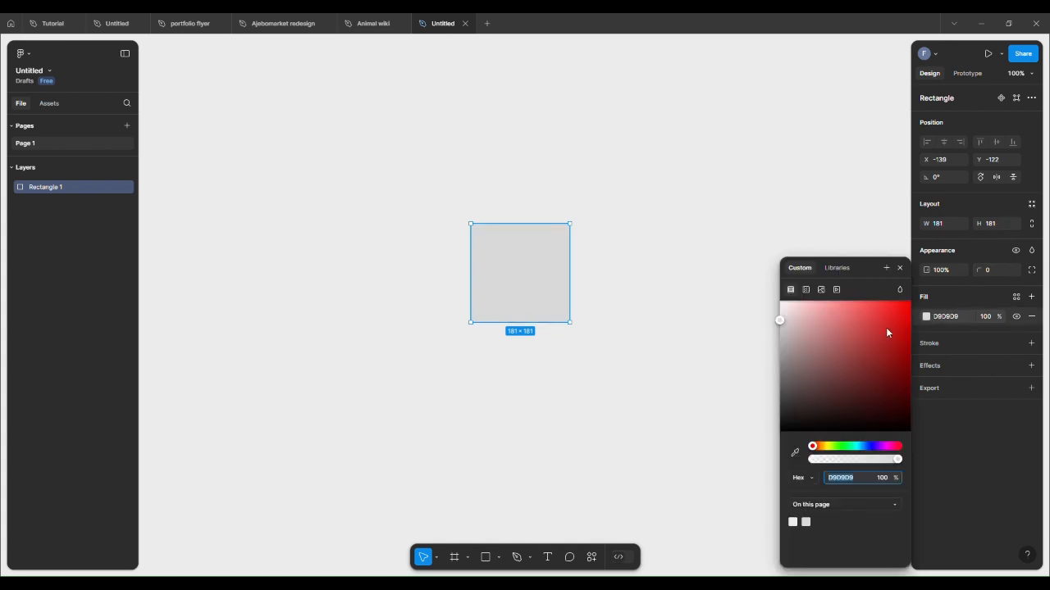
pyautogui.click(885, 323)
pyautogui.click(800, 413)
pyautogui.click(827, 342)
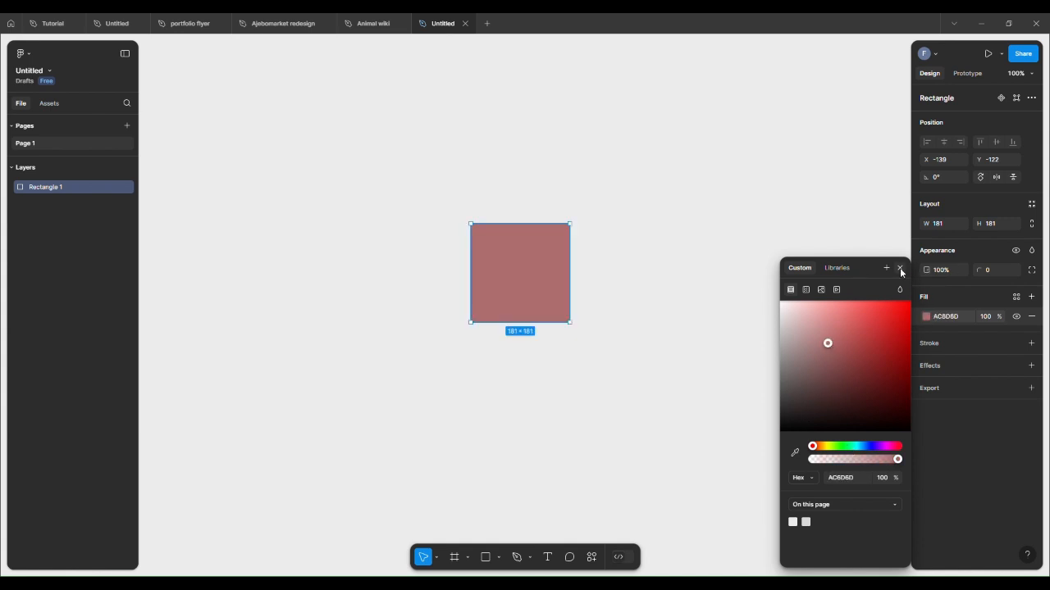
pyautogui.click(867, 446)
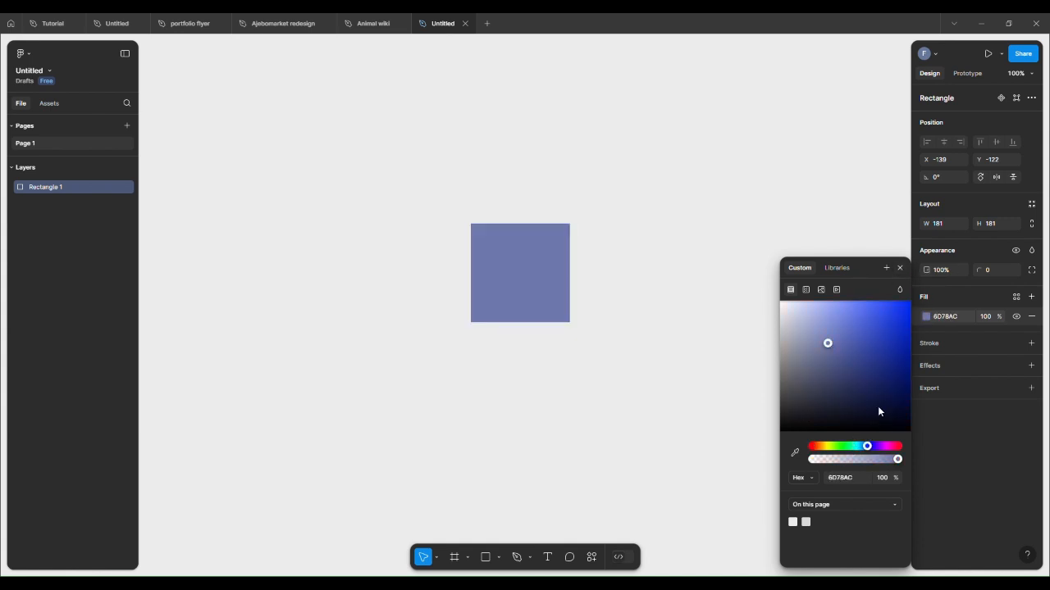
pyautogui.moveTo(896, 323); pyautogui.dragTo(917, 293)
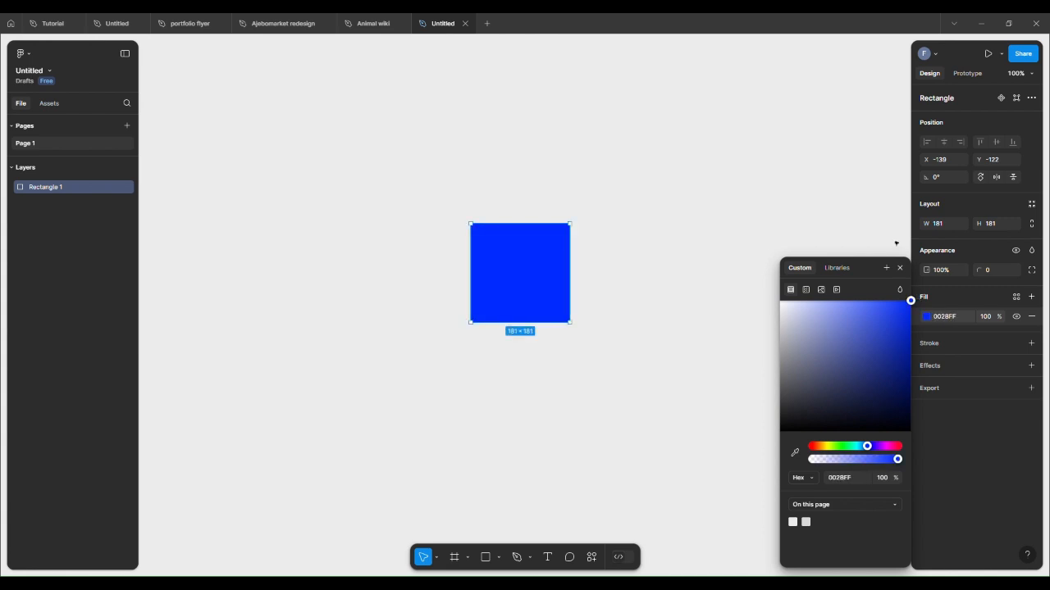
pyautogui.click(863, 221)
pyautogui.click(566, 278)
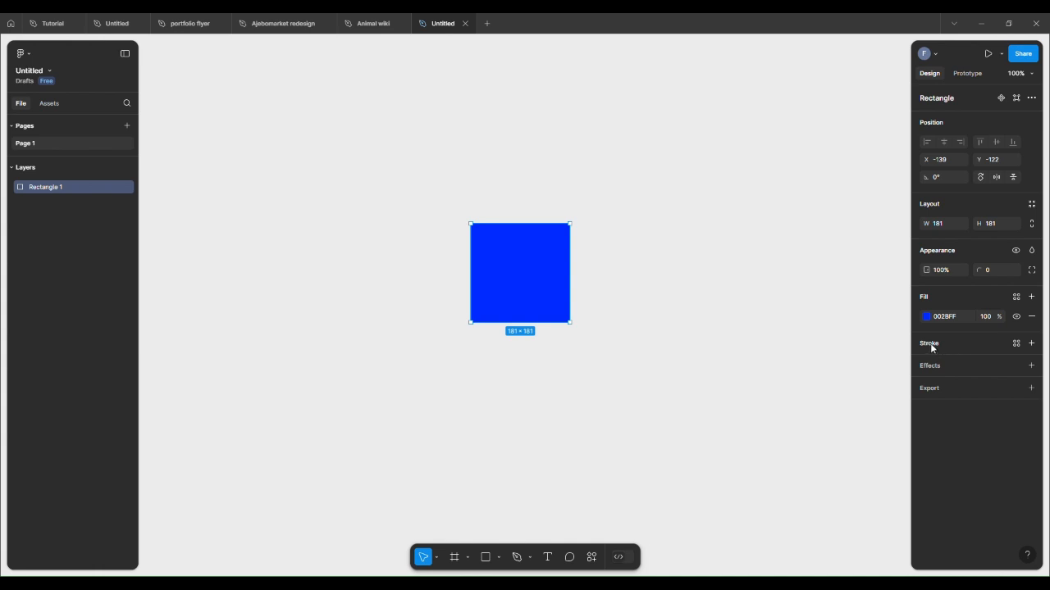
# Step: Add a stroke to the rectangle and set its weight to 10
pyautogui.click(1032, 344)
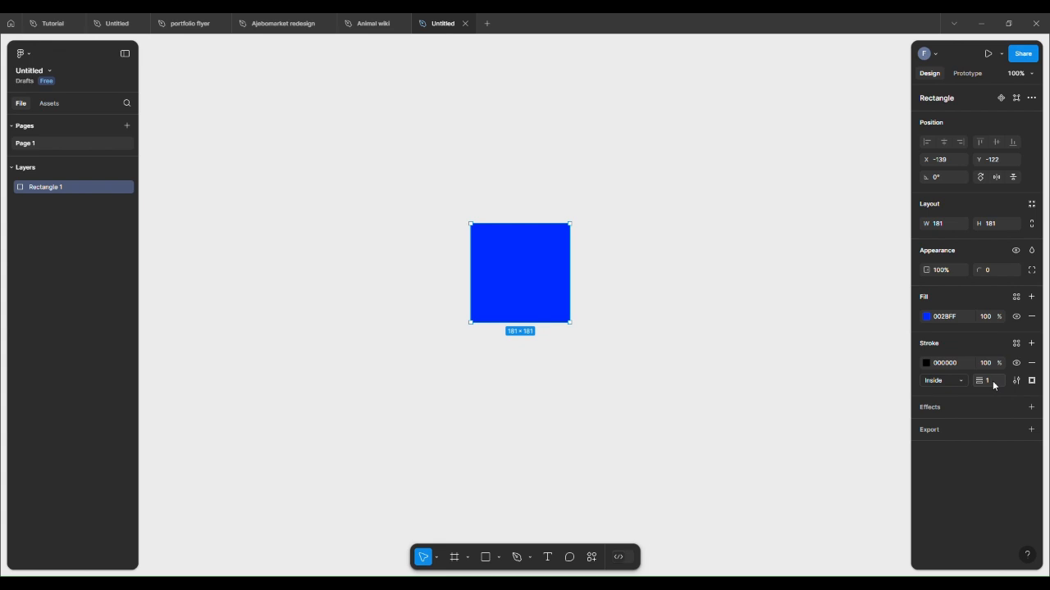
pyautogui.click(994, 382)
pyautogui.write('20')
pyautogui.press('Return')
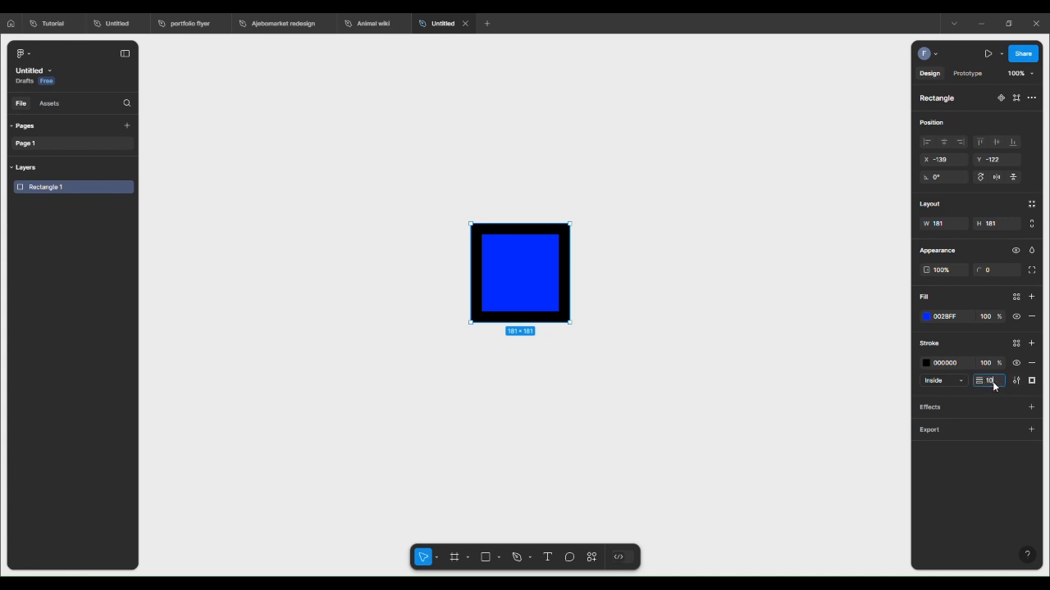
pyautogui.press('Return')
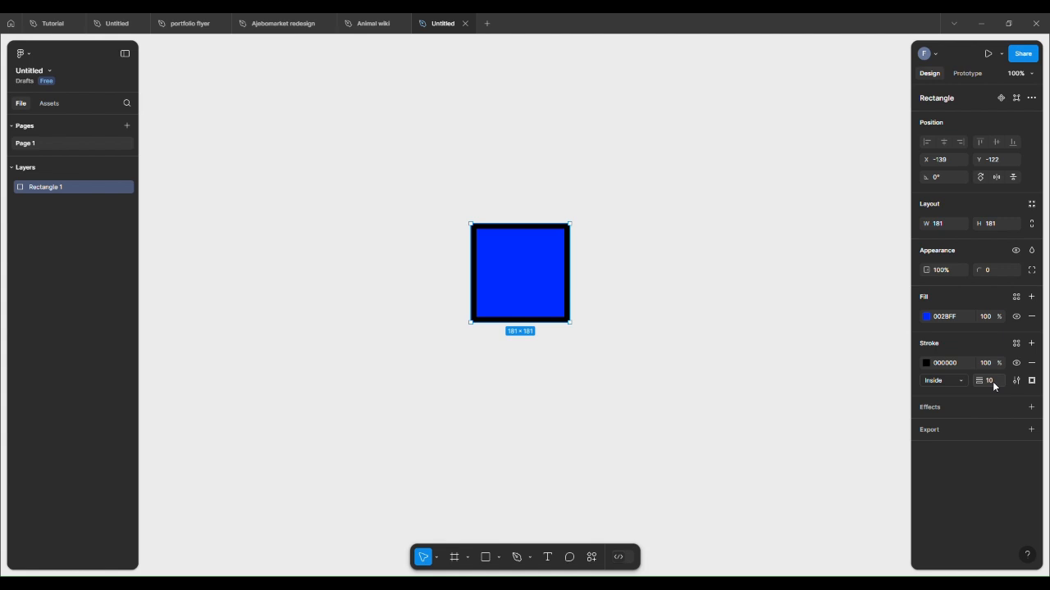
# Step: Change the rectangle's stroke color to red FC0000
pyautogui.click(926, 363)
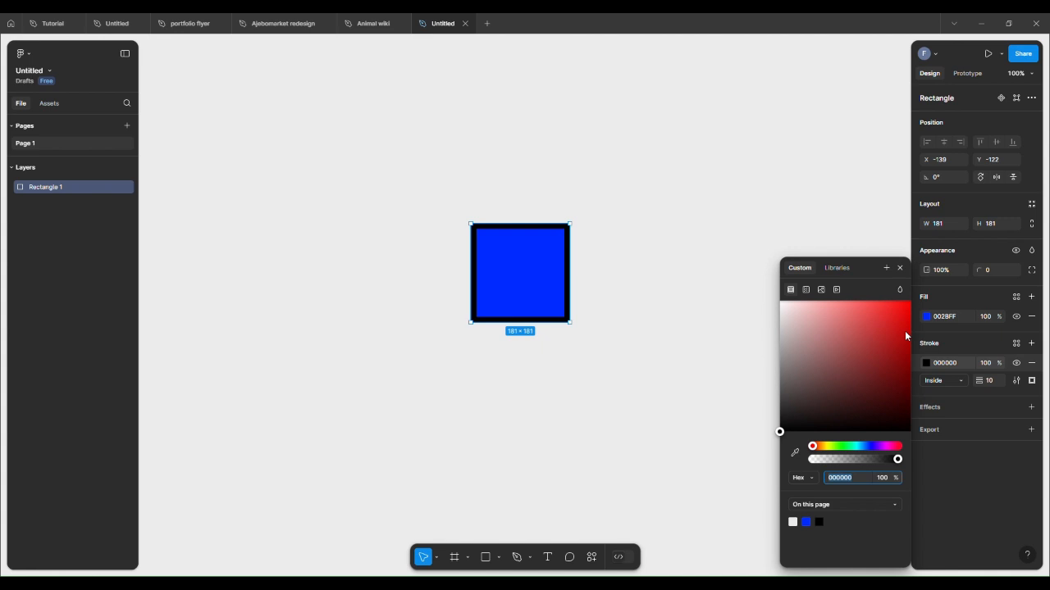
pyautogui.click(904, 331)
pyautogui.moveTo(905, 334); pyautogui.dragTo(910, 304)
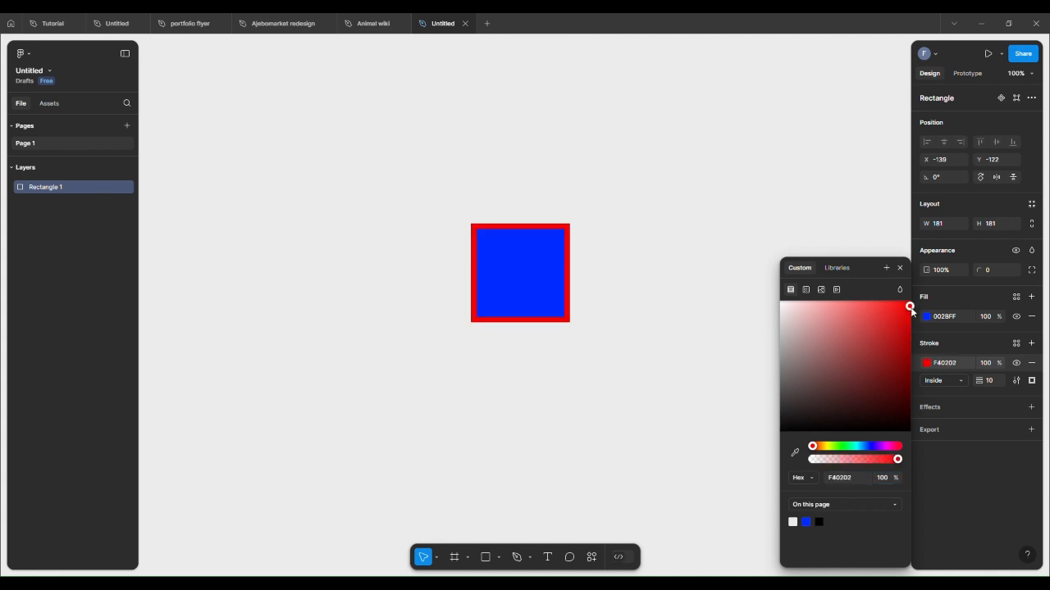
pyautogui.click(898, 267)
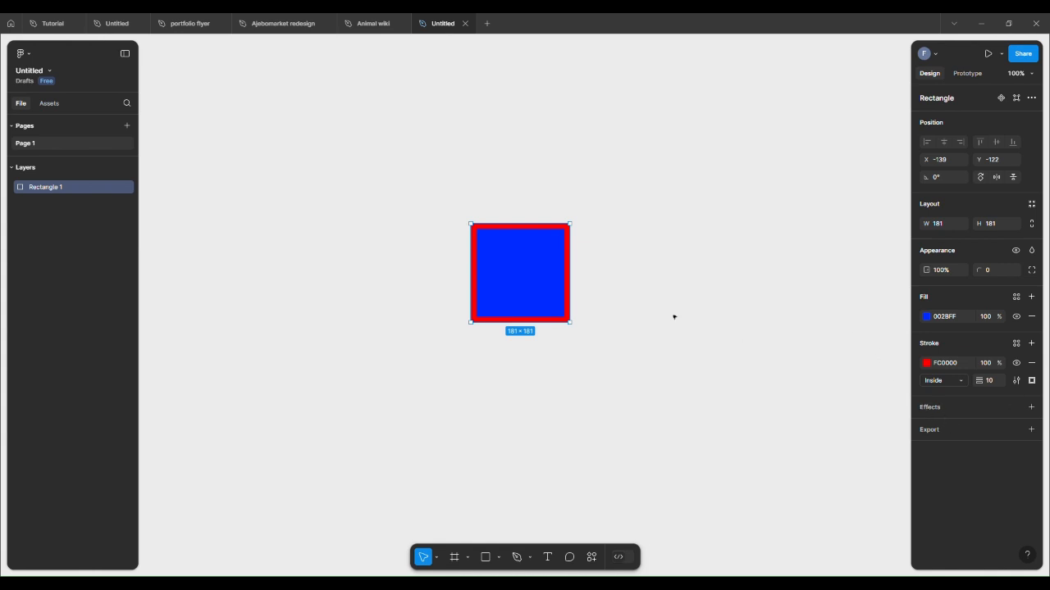
# Step: Add a drop shadow effect to the rectangle
pyautogui.click(929, 406)
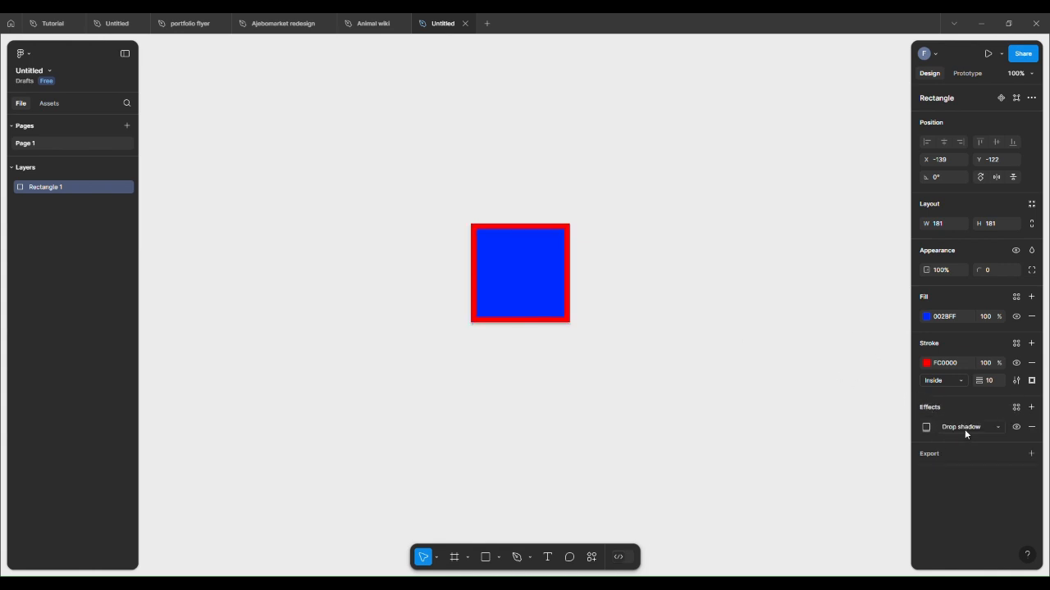
# Step: Remove the drop shadow effect from the rectangle after browsing the available effect types
pyautogui.click(998, 428)
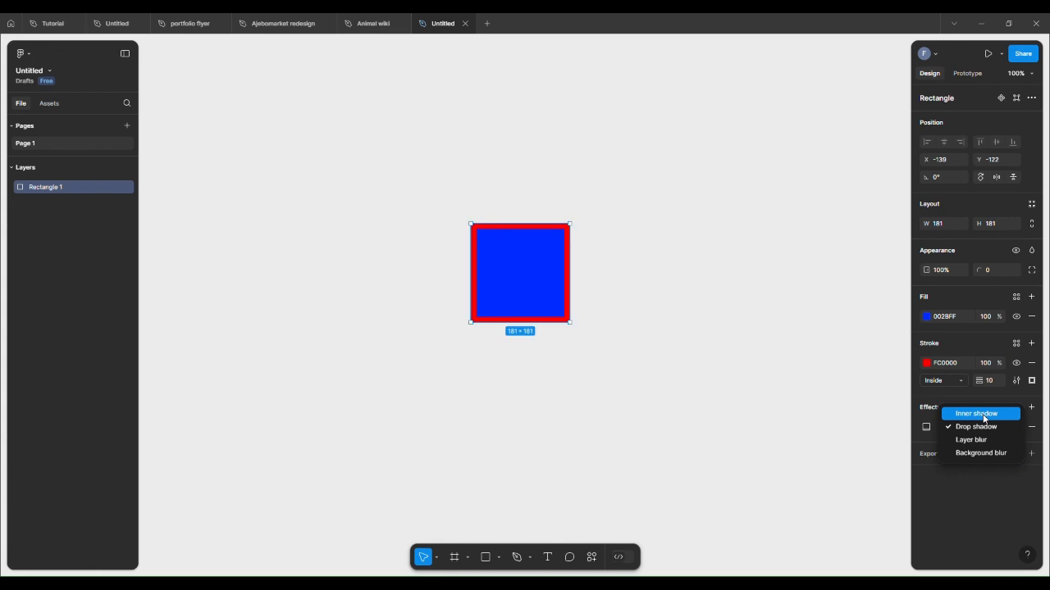
pyautogui.click(868, 422)
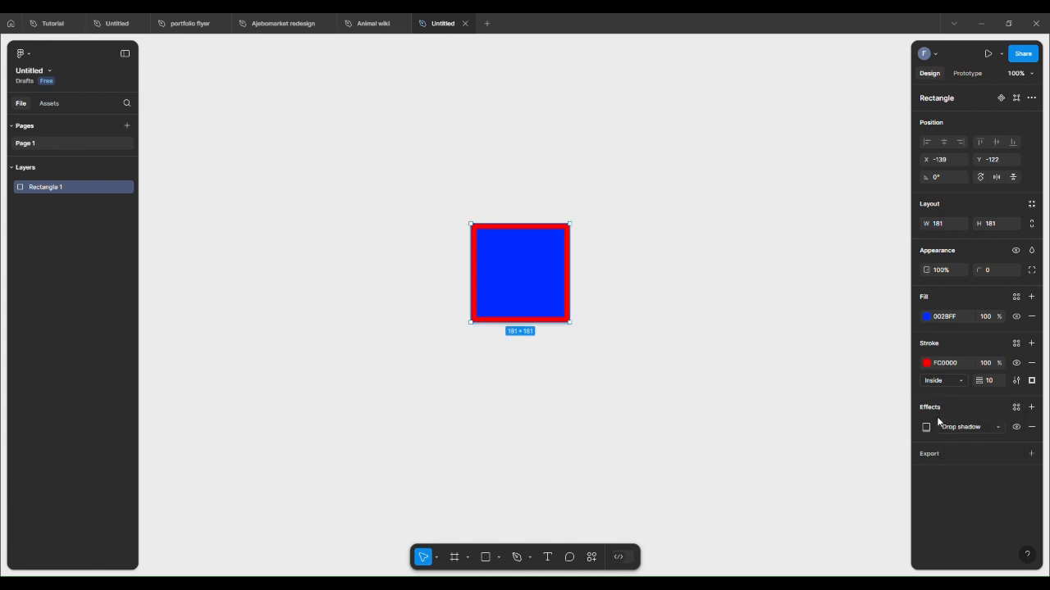
pyautogui.click(1032, 427)
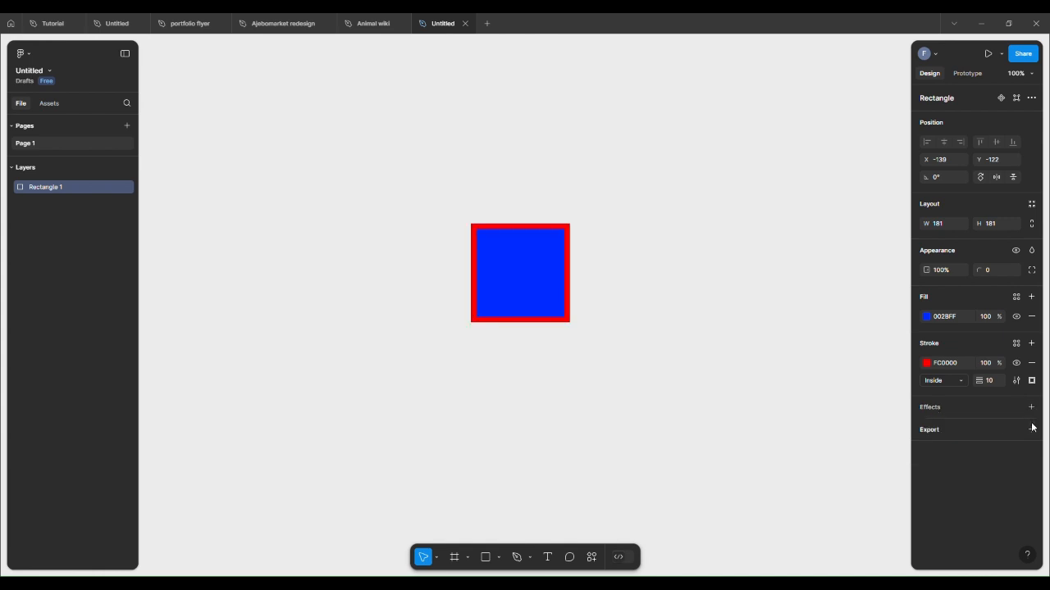
# Step: Add an export setting to the rectangle and review its scale and format options, keeping 1x PNG
pyautogui.click(939, 434)
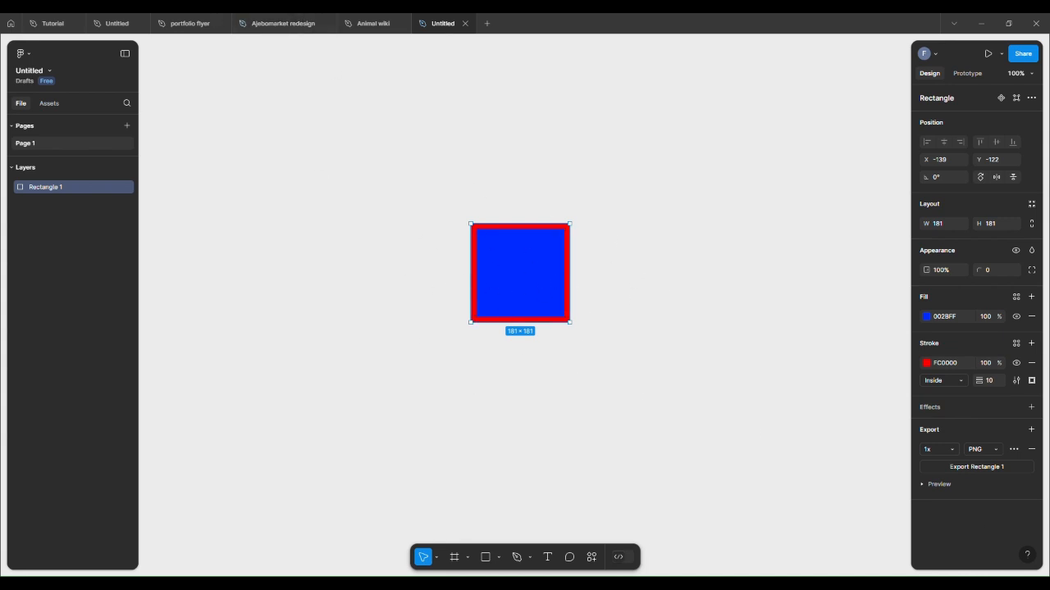
pyautogui.click(956, 450)
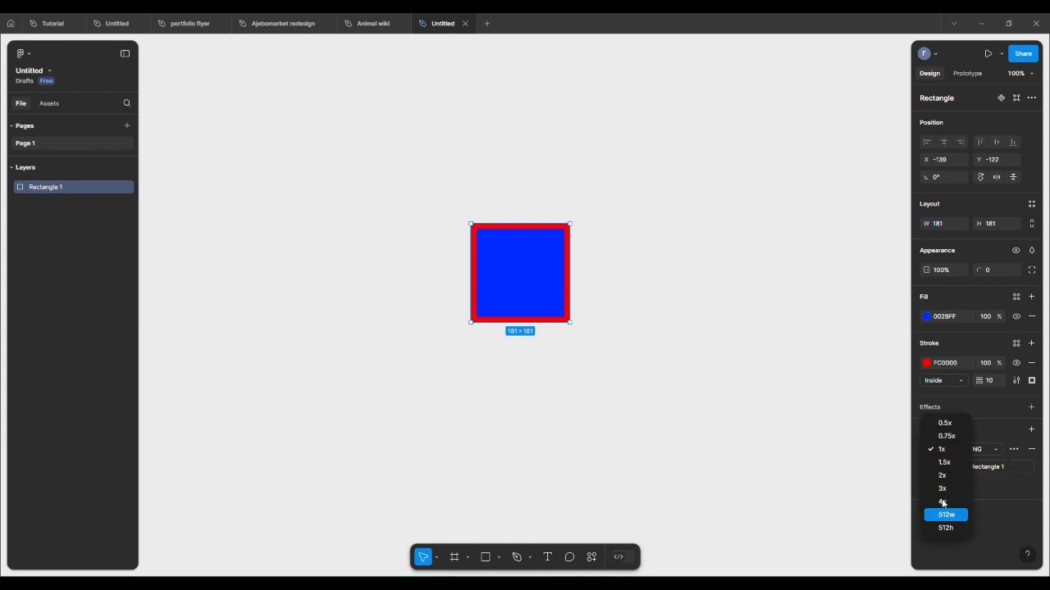
pyautogui.click(850, 490)
pyautogui.click(997, 449)
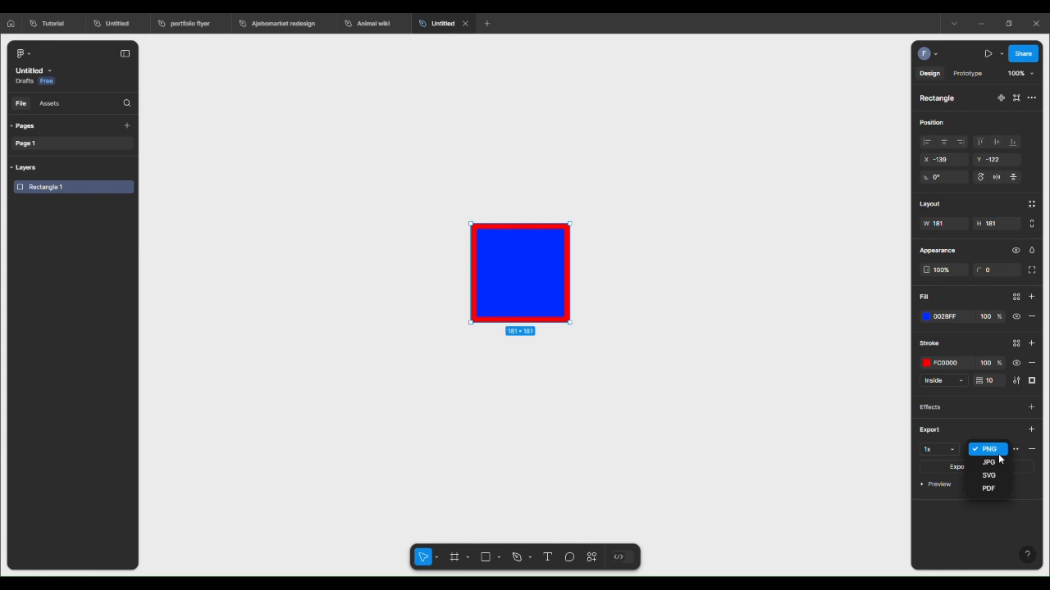
pyautogui.click(846, 440)
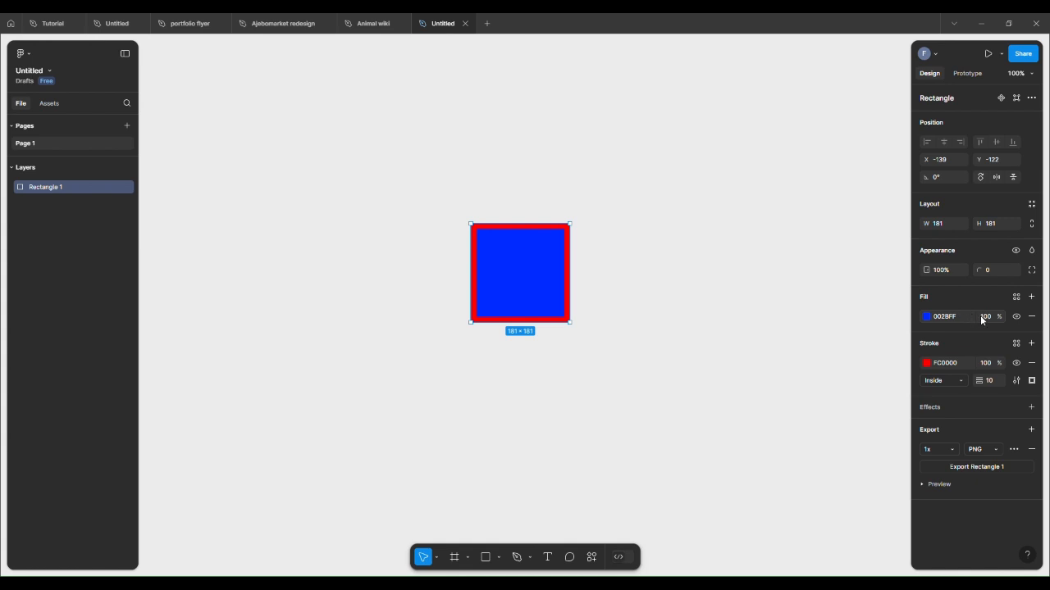
# Step: Remove the rectangle's fill and move the rectangle slightly down and to the left
pyautogui.click(1032, 318)
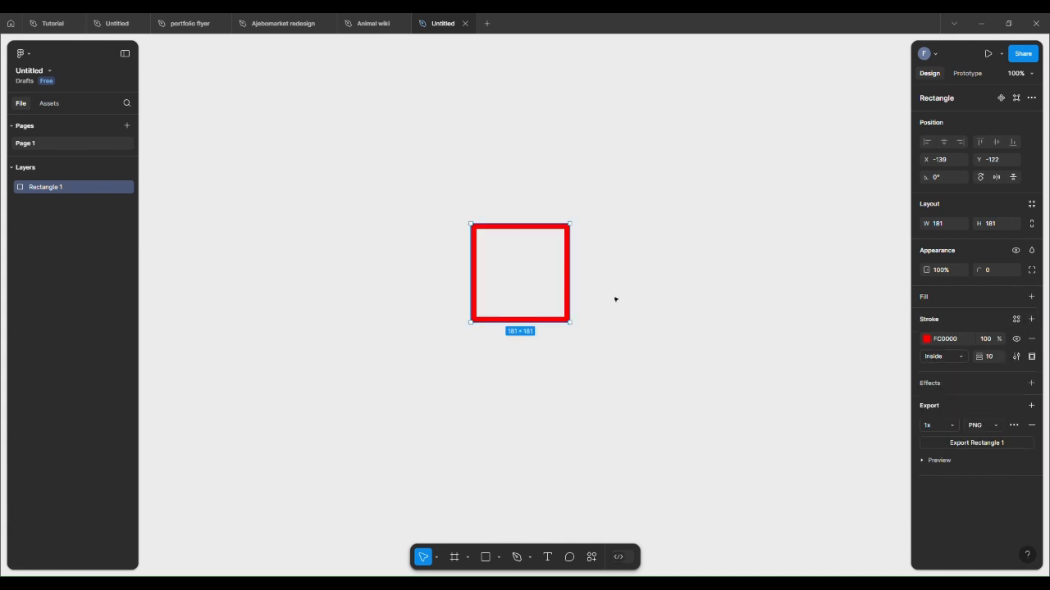
pyautogui.moveTo(520, 255); pyautogui.dragTo(501, 283)
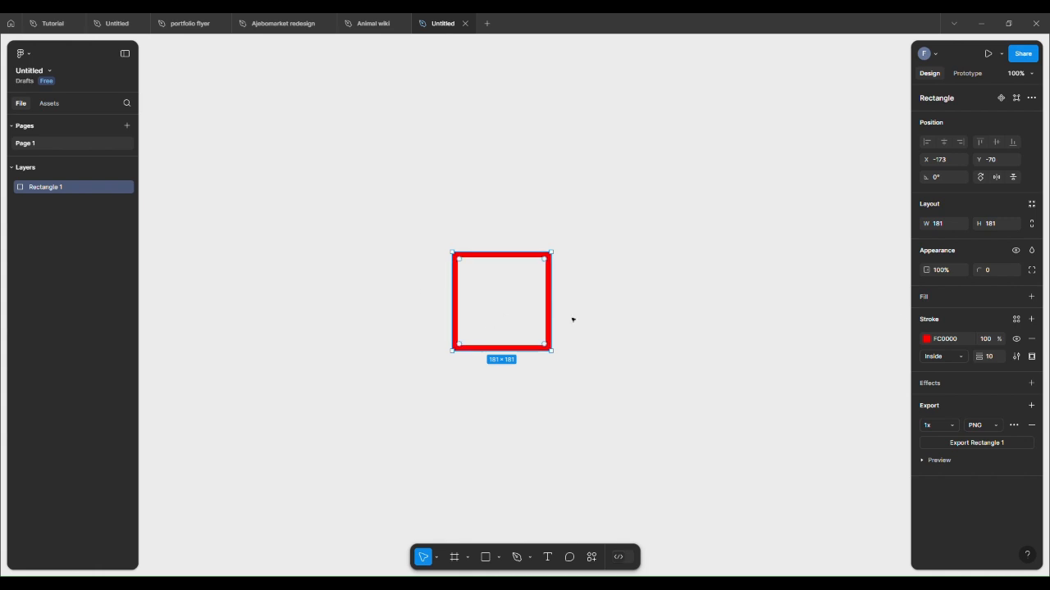
pyautogui.click(1031, 296)
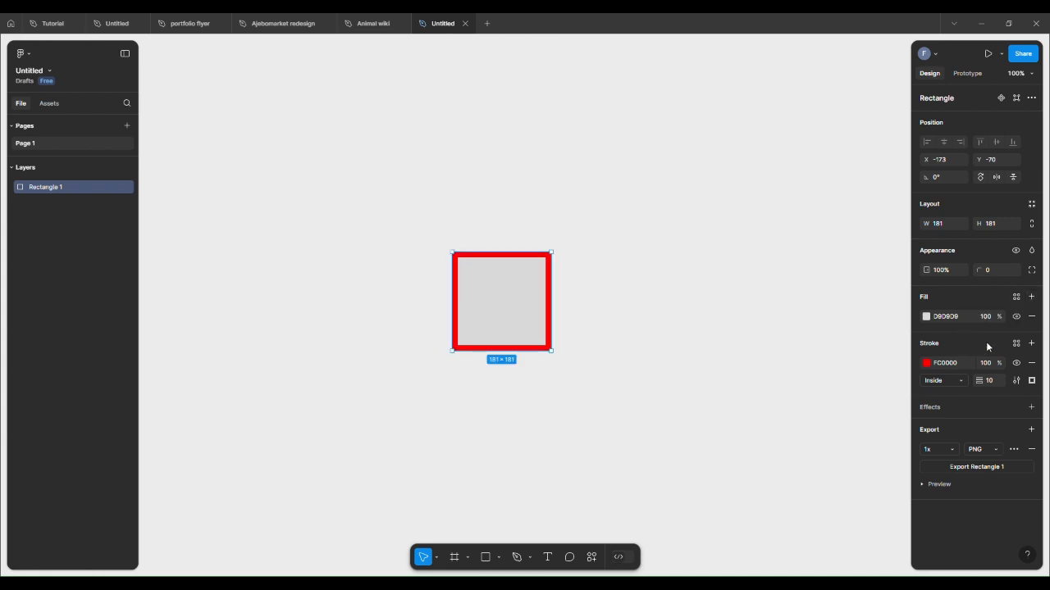
pyautogui.click(1032, 317)
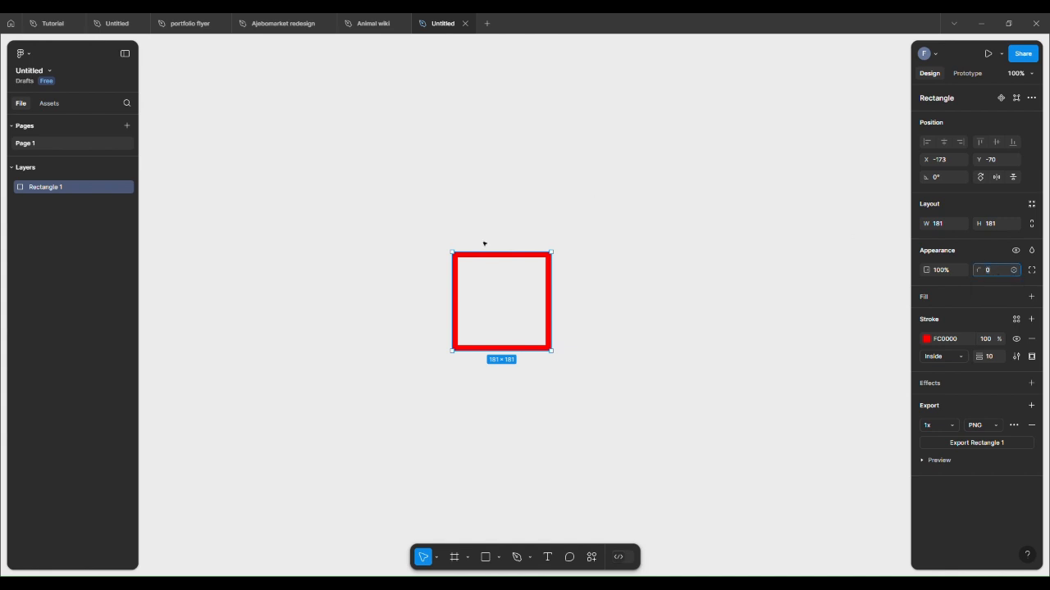
# Step: Set the rectangle's corner radius to 40
pyautogui.scroll(5, 541, 263)
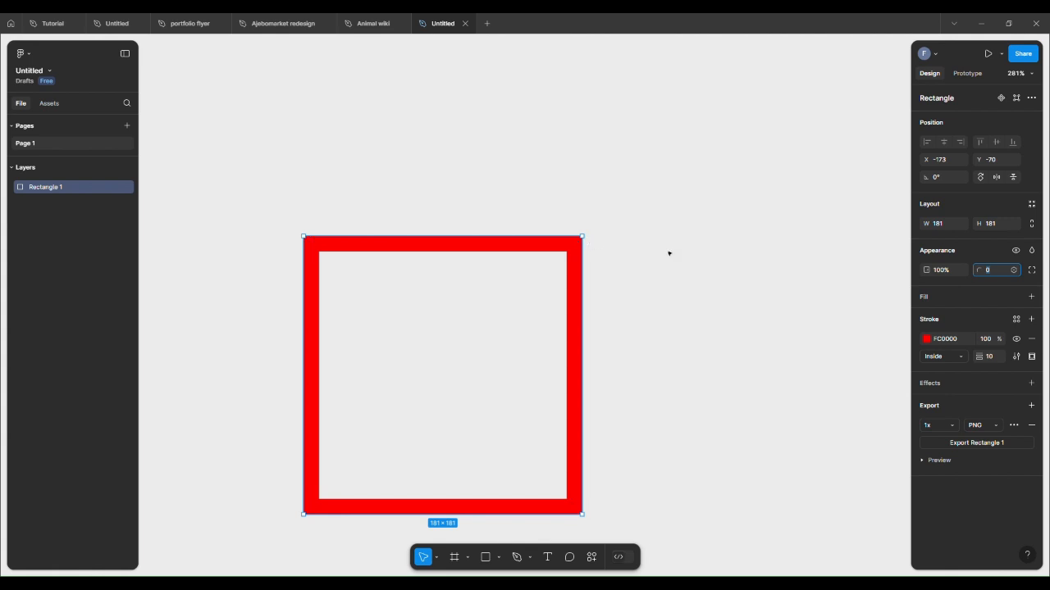
pyautogui.click(609, 221)
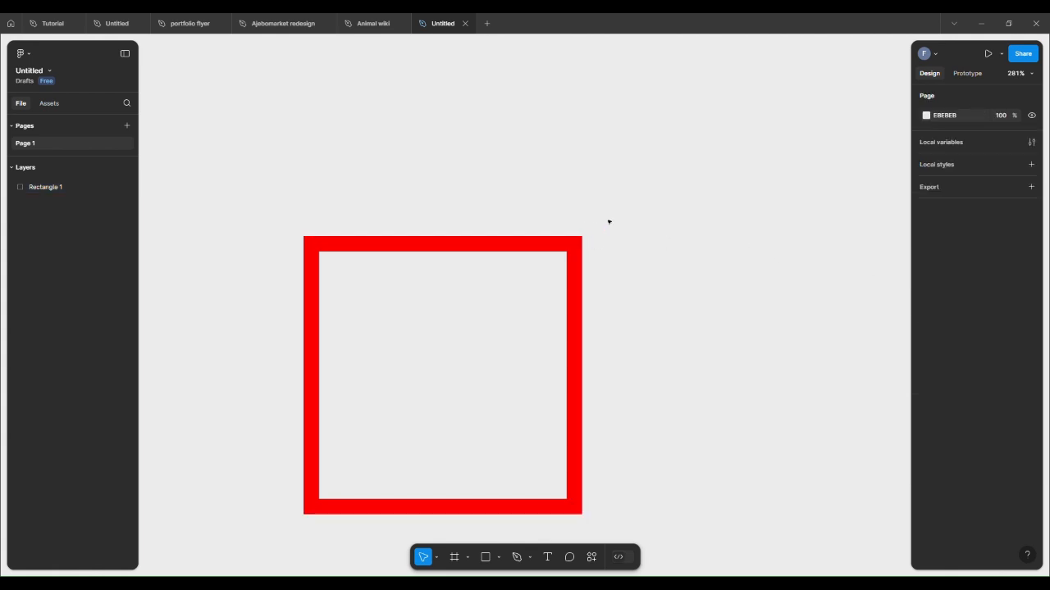
pyautogui.click(557, 246)
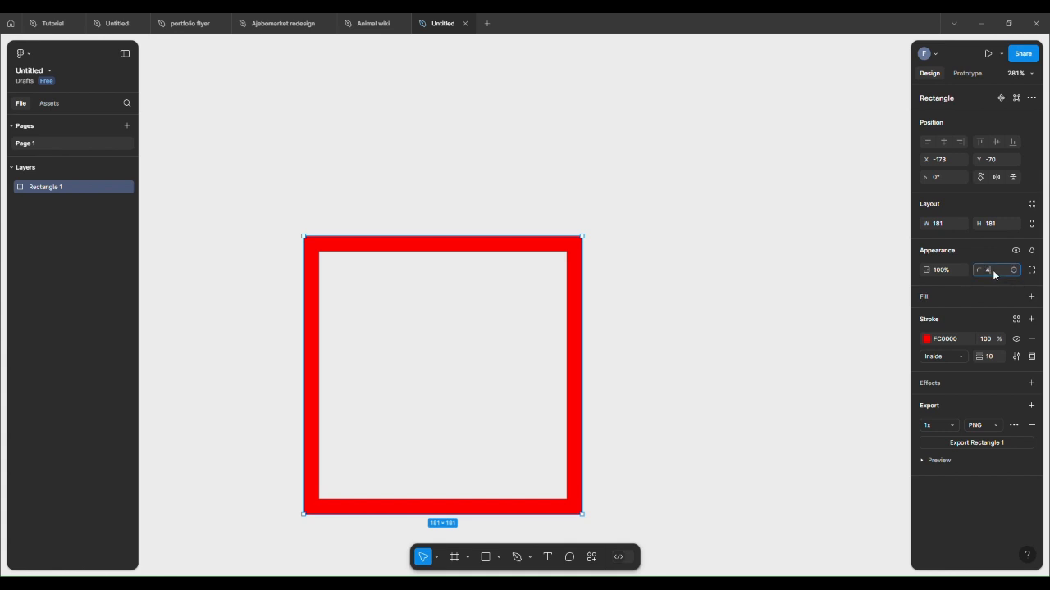
pyautogui.press('Return')
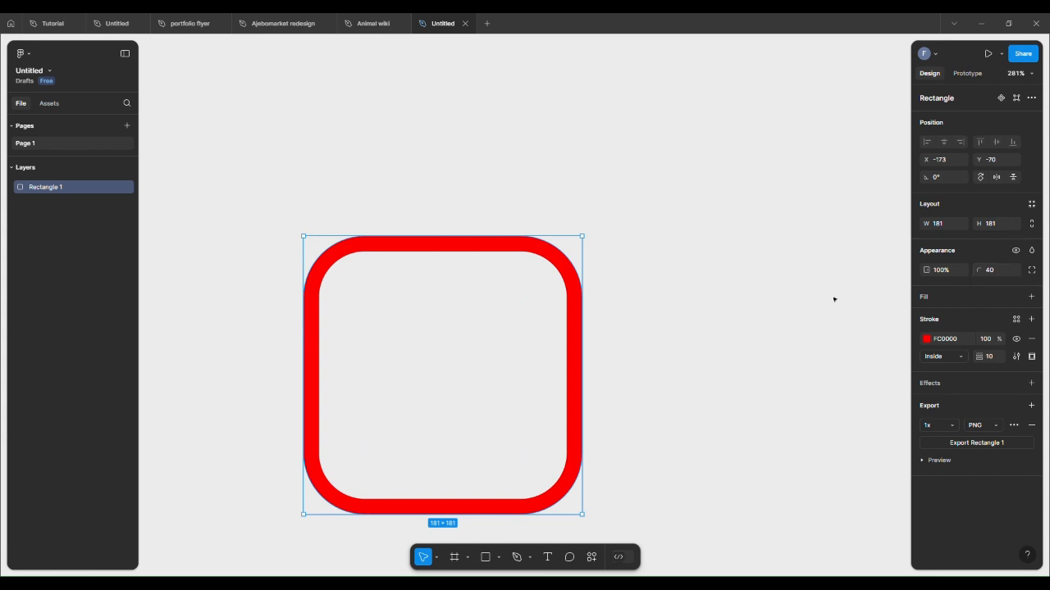
# Step: Set the rectangle's layer opacity to 50%
pyautogui.click(948, 270)
pyautogui.write('50')
pyautogui.press('Return')
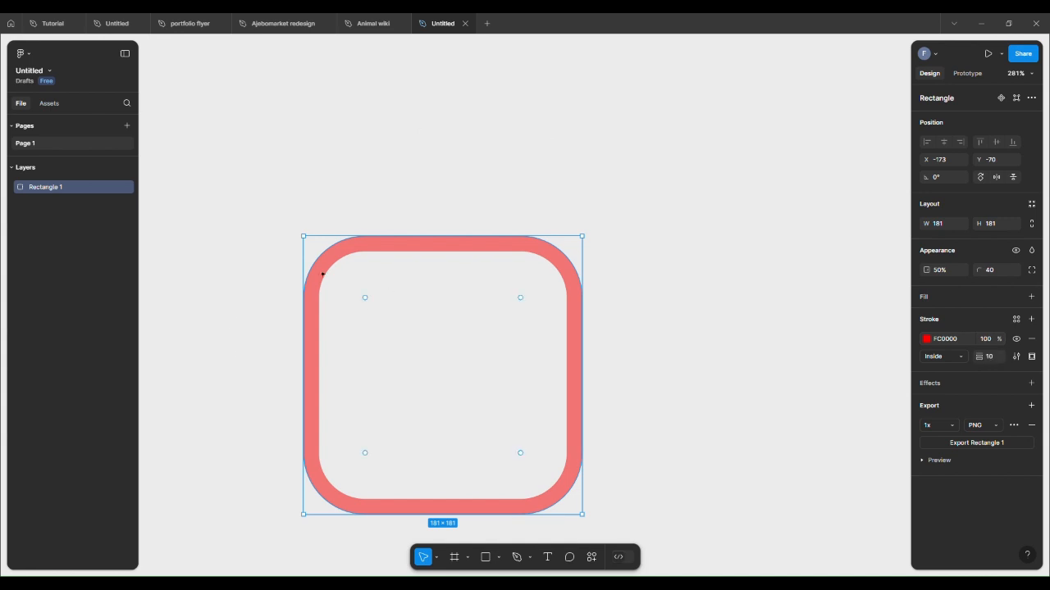
# Step: Set the rectangle's stroke opacity to 50%
pyautogui.click(989, 339)
pyautogui.write('50')
pyautogui.press('Return')
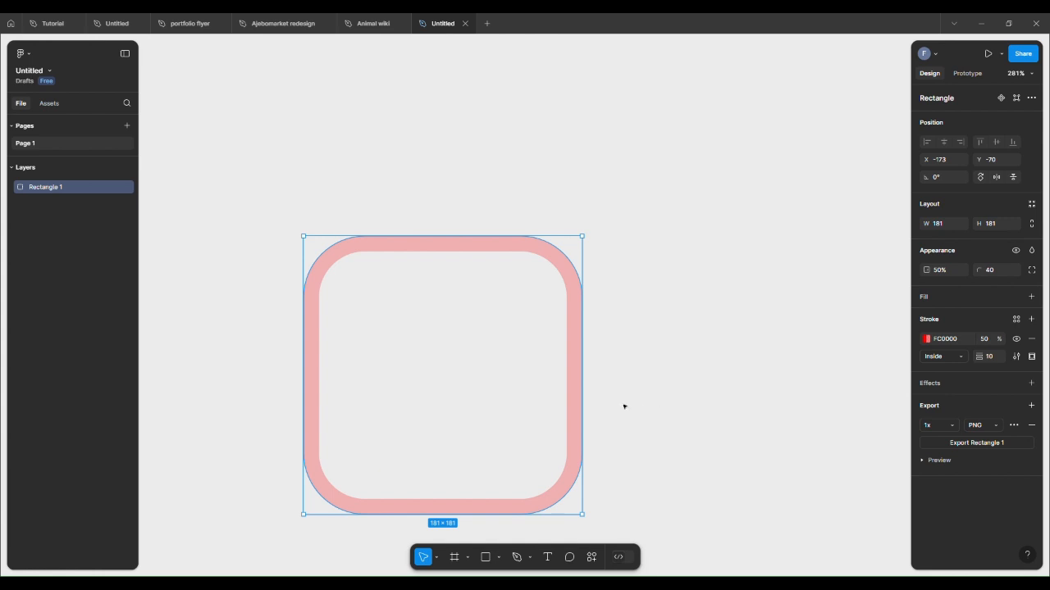
# Step: Undo the stroke opacity, layer opacity and corner radius changes
pyautogui.hotkey('ctrl', 'z')
pyautogui.hotkey('ctrl', 'z')
pyautogui.hotkey('ctrl', 'z')
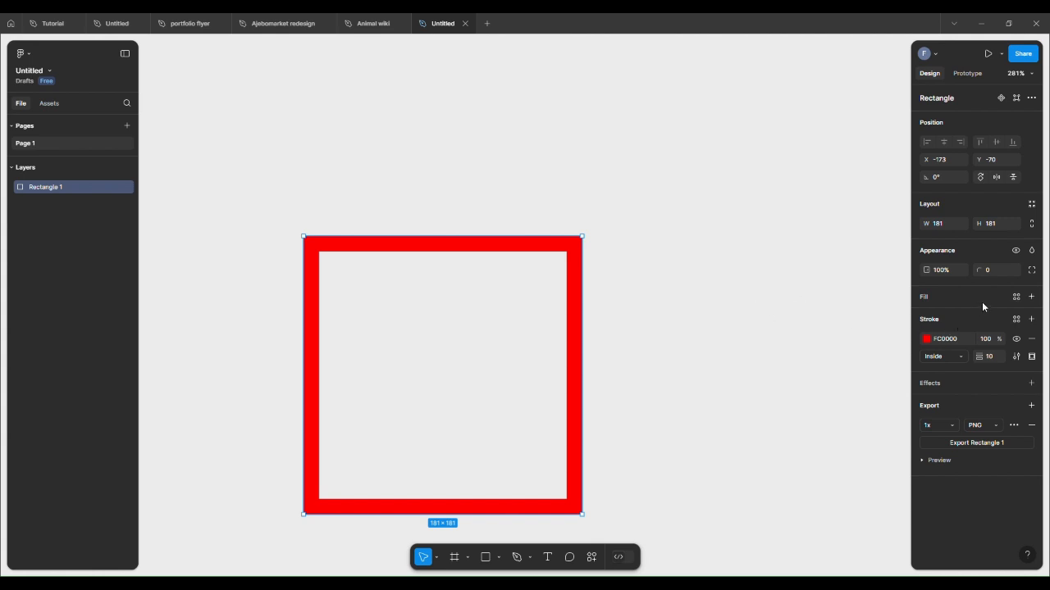
# Step: Hide and show the rectangle, first from its appearance settings and then from its layer row
pyautogui.click(1016, 251)
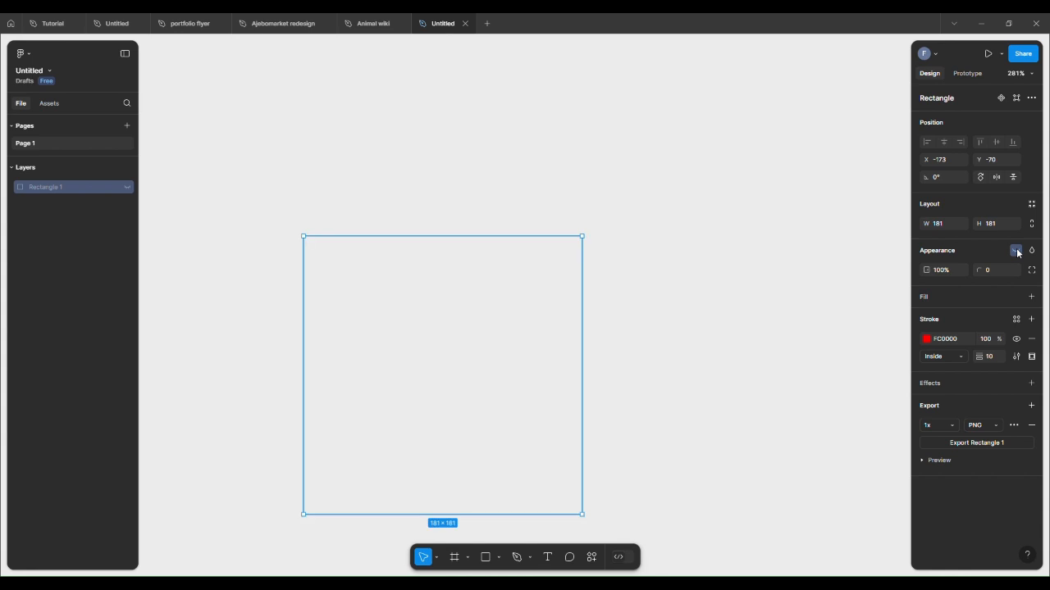
pyautogui.click(1018, 252)
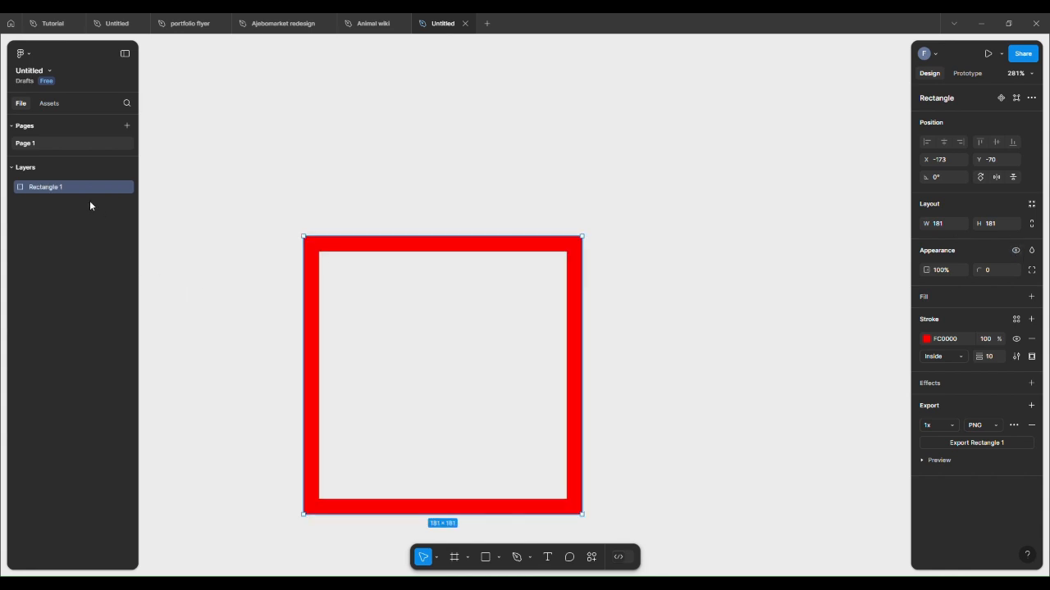
pyautogui.moveTo(128, 189)
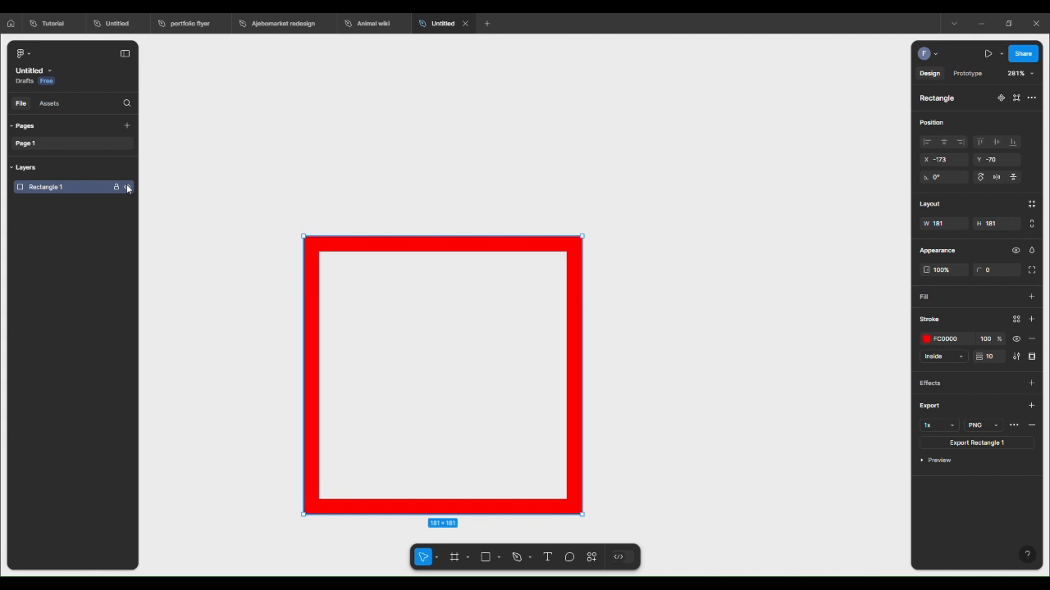
pyautogui.click(128, 188)
pyautogui.click(128, 189)
# Step: Lock the rectangle's layer and try to select and drag it on the canvas
pyautogui.click(116, 187)
pyautogui.click(457, 349)
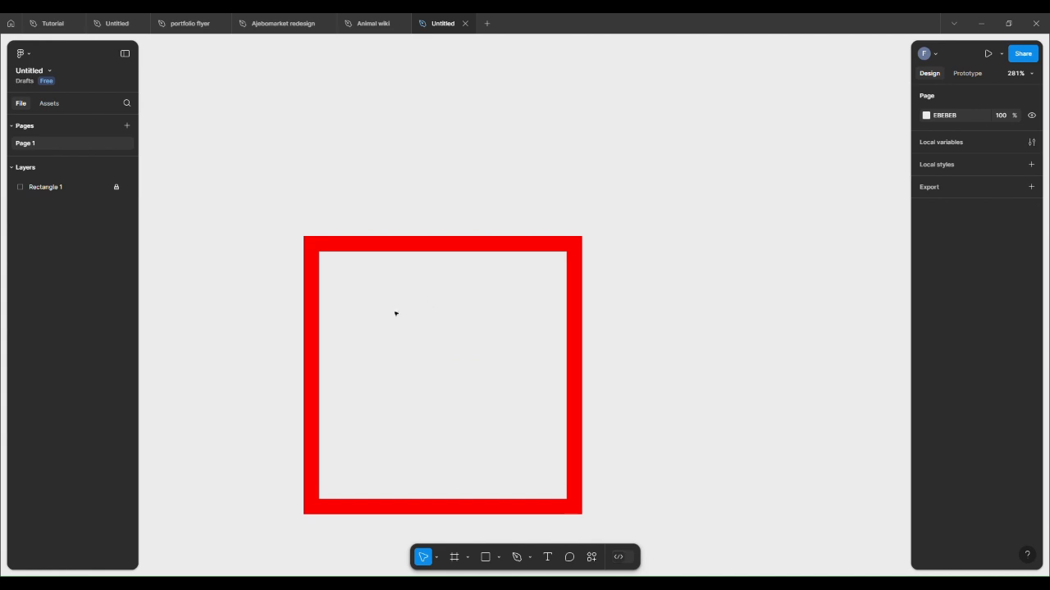
pyautogui.moveTo(394, 313); pyautogui.dragTo(426, 348)
pyautogui.moveTo(304, 207); pyautogui.dragTo(403, 362)
# Step: Unlock the rectangle's layer and move the rectangle around the canvas
pyautogui.click(117, 187)
pyautogui.moveTo(449, 353); pyautogui.dragTo(543, 256)
pyautogui.moveTo(356, 309); pyautogui.dragTo(512, 278)
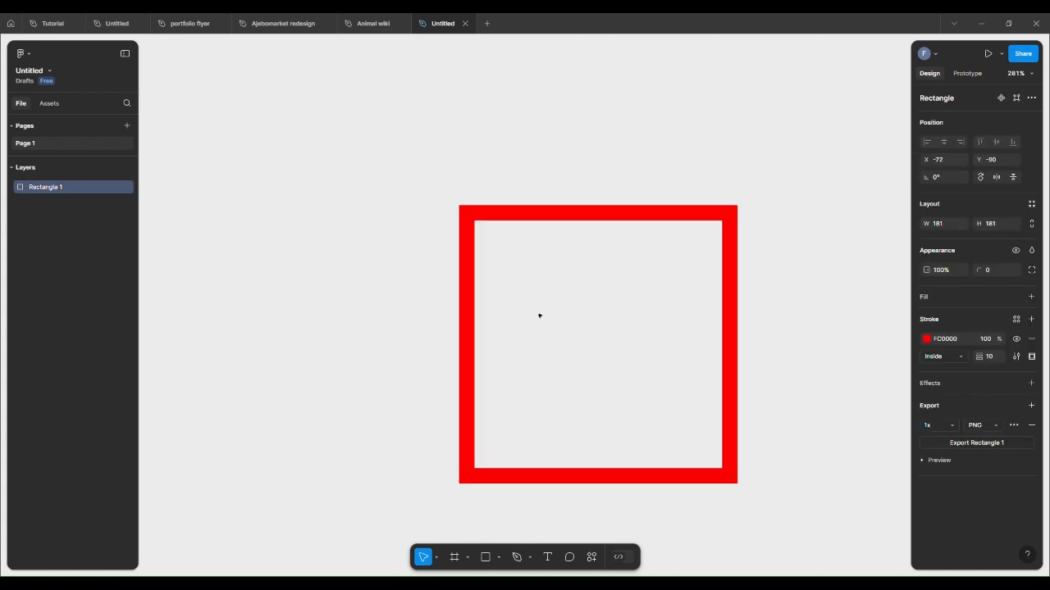
pyautogui.moveTo(539, 315); pyautogui.dragTo(366, 300)
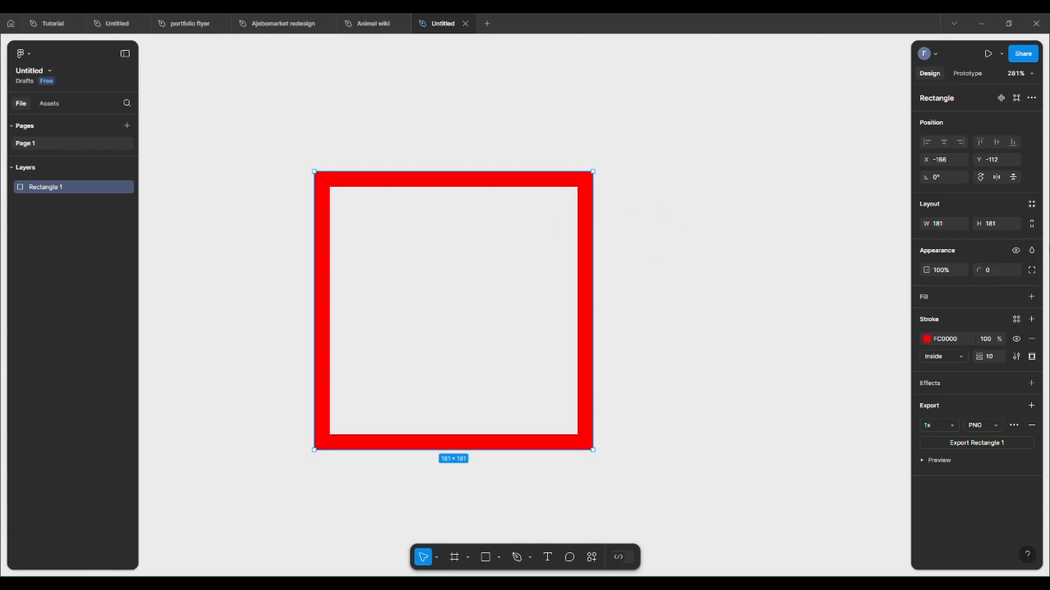
# Step: Move the rectangle toward the upper left and scale it down by its corner to 126 × 126
pyautogui.click(1034, 251)
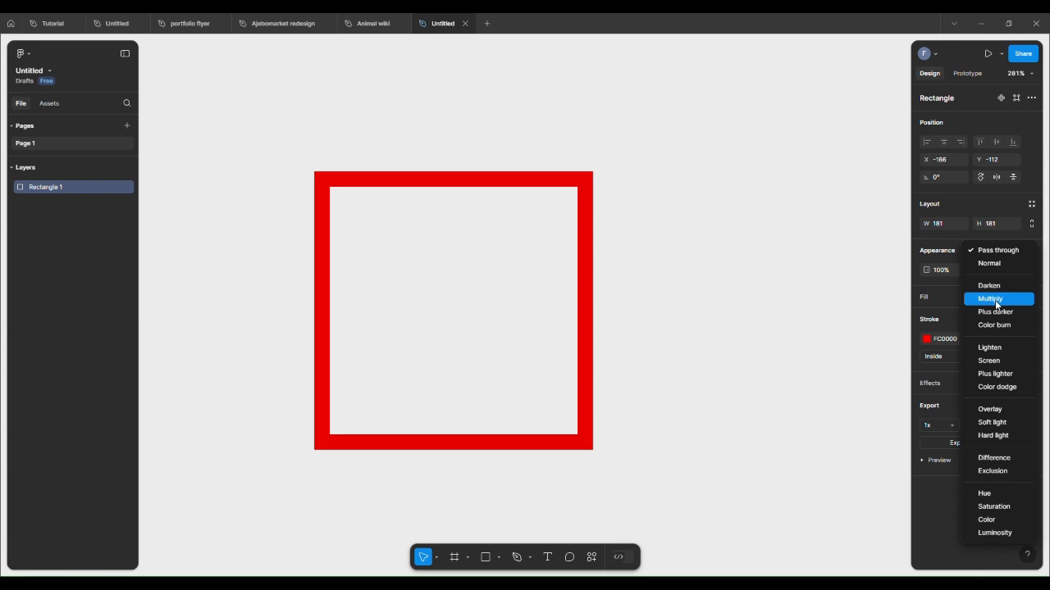
pyautogui.click(760, 292)
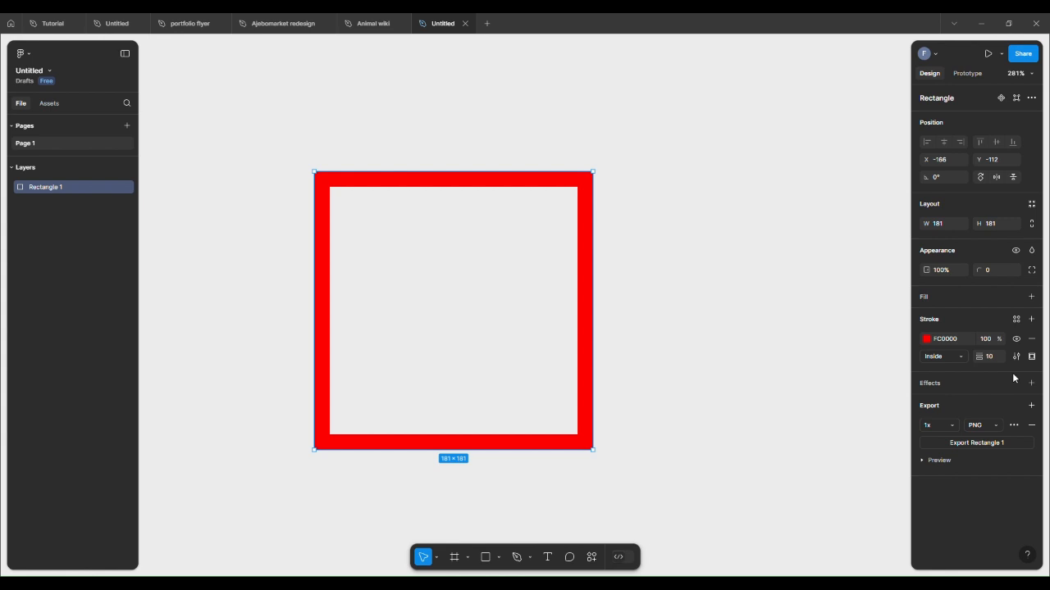
pyautogui.moveTo(492, 386); pyautogui.dragTo(353, 283)
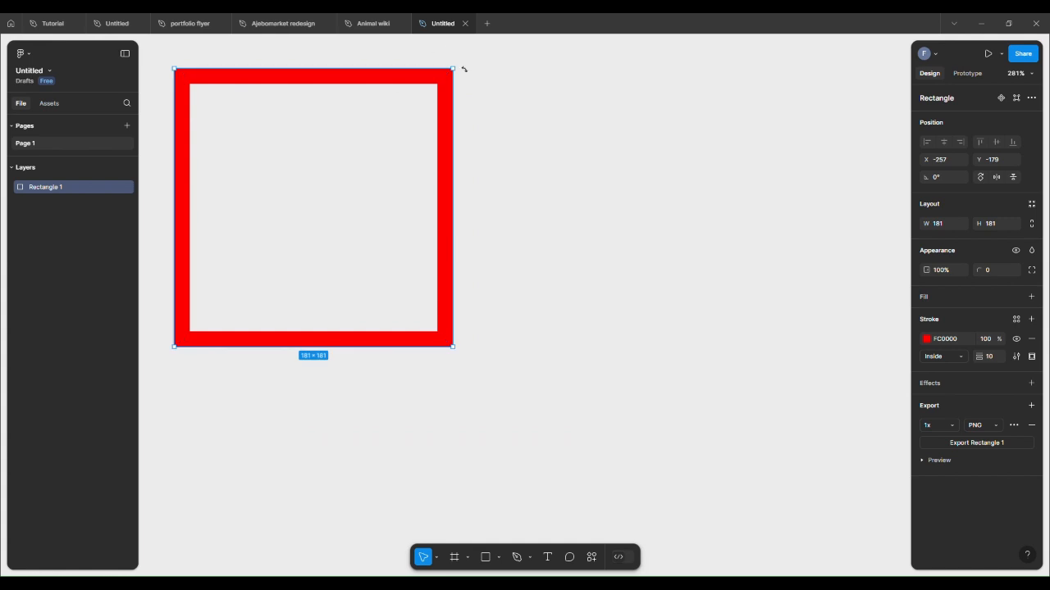
pyautogui.moveTo(456, 72); pyautogui.dragTo(372, 157)
# Step: Draw a horizontal line about 148 wide with the Line tool, then select and delete it
pyautogui.click(499, 557)
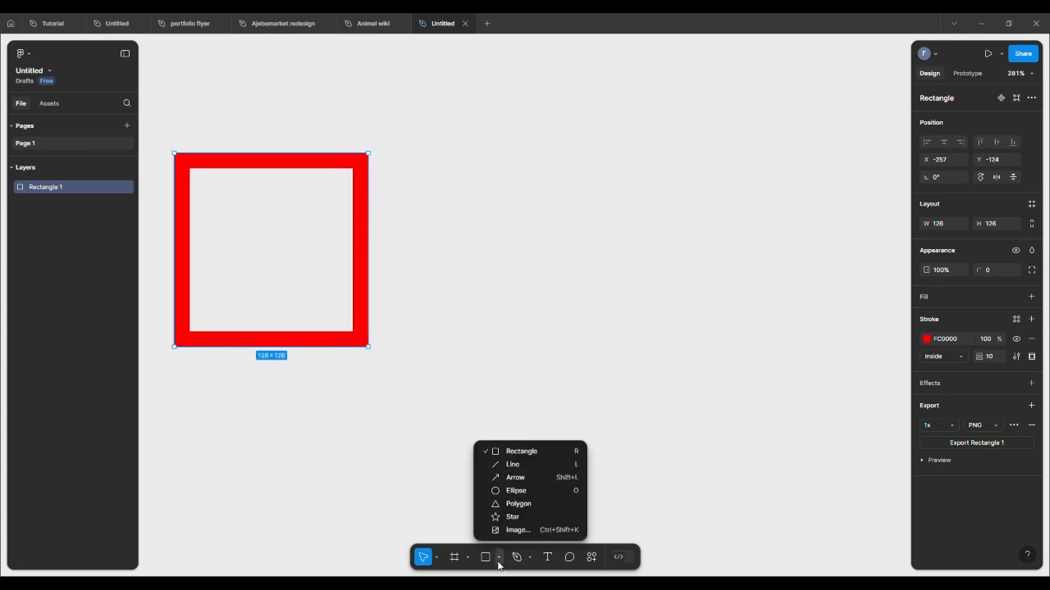
pyautogui.click(514, 465)
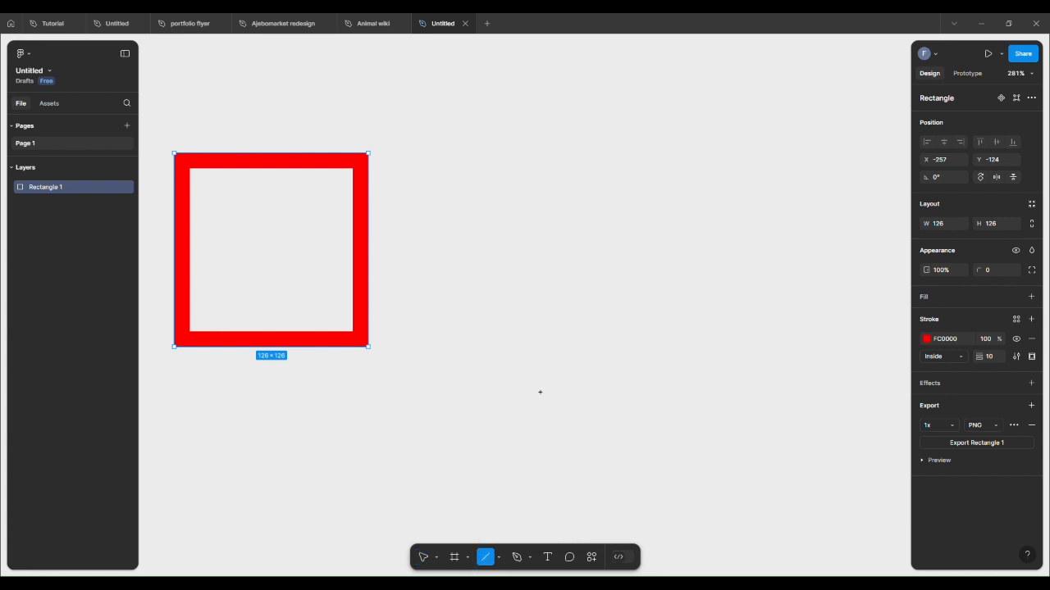
pyautogui.moveTo(540, 392); pyautogui.dragTo(768, 393)
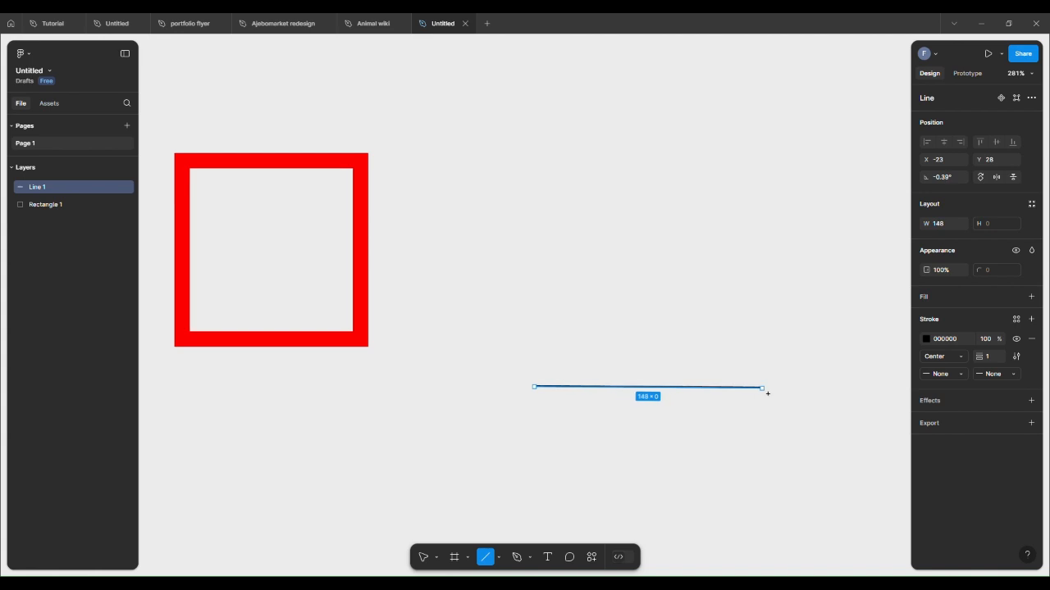
pyautogui.click(755, 428)
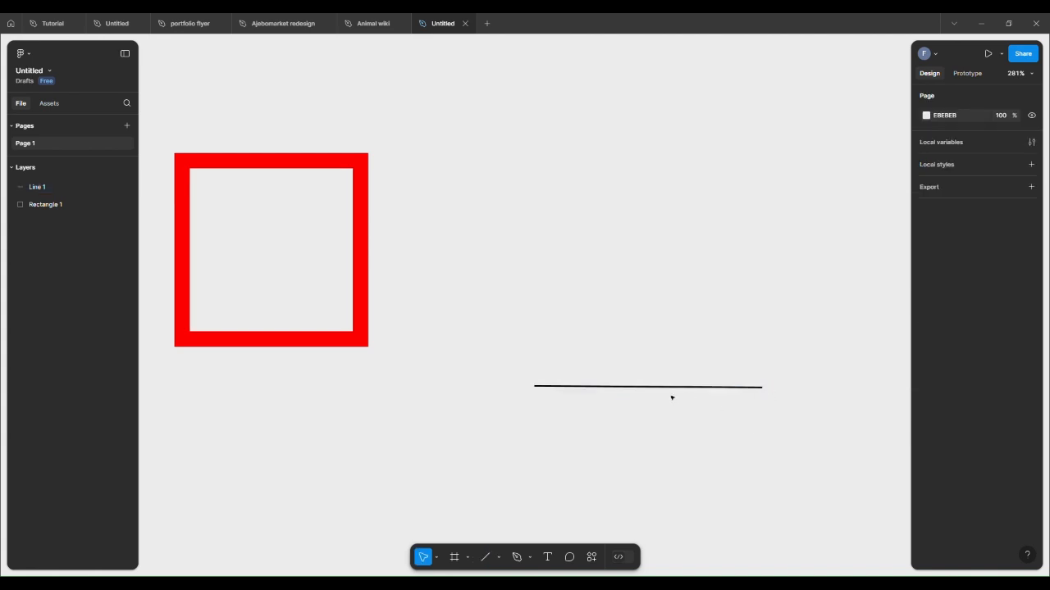
pyautogui.click(594, 387)
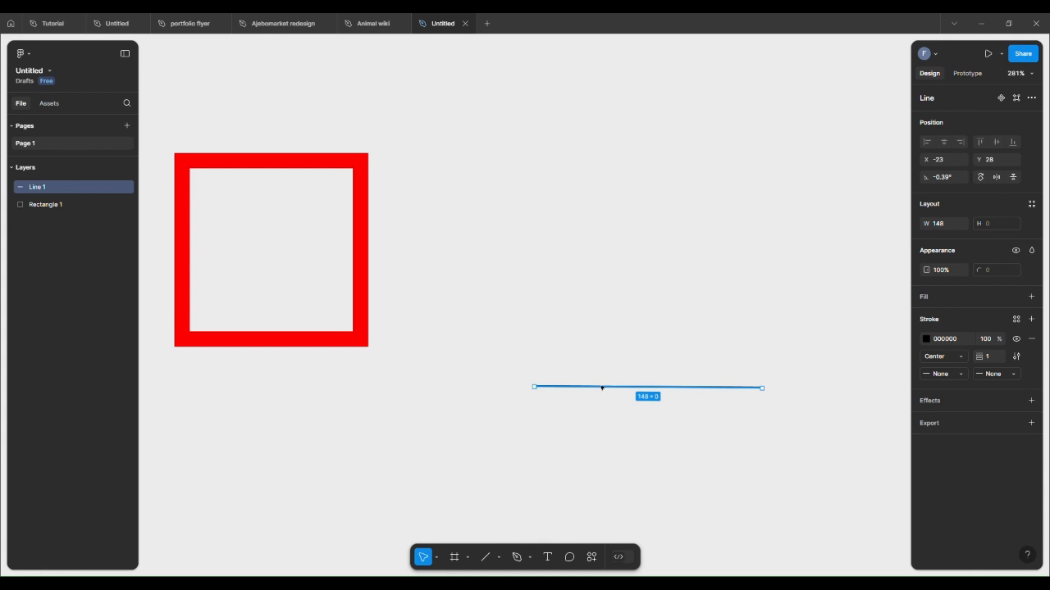
pyautogui.press('Delete')
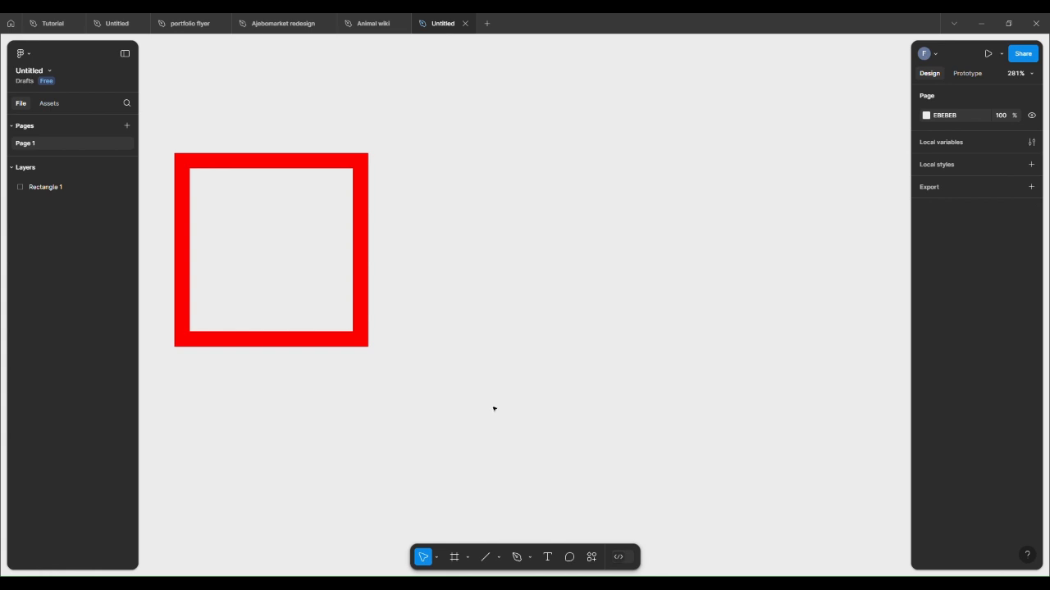
# Step: Draw a new horizontal line about 148 wide below and right of the square and select it
pyautogui.moveTo(492, 407); pyautogui.dragTo(736, 406)
pyautogui.moveTo(534, 429); pyautogui.dragTo(734, 431)
pyautogui.click(485, 557)
pyautogui.moveTo(504, 443); pyautogui.dragTo(734, 445)
pyautogui.click(742, 464)
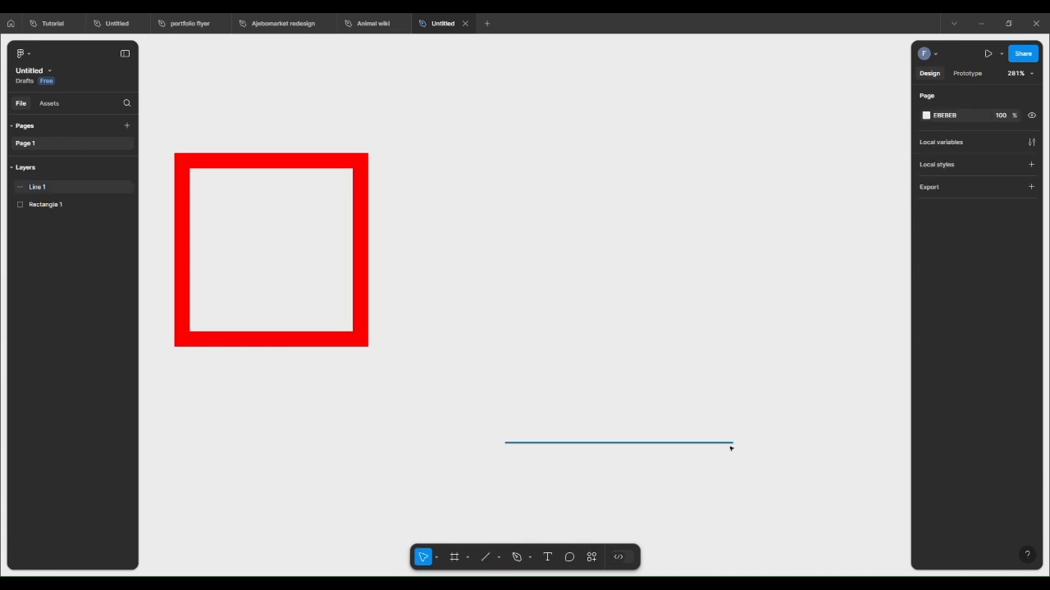
pyautogui.click(730, 446)
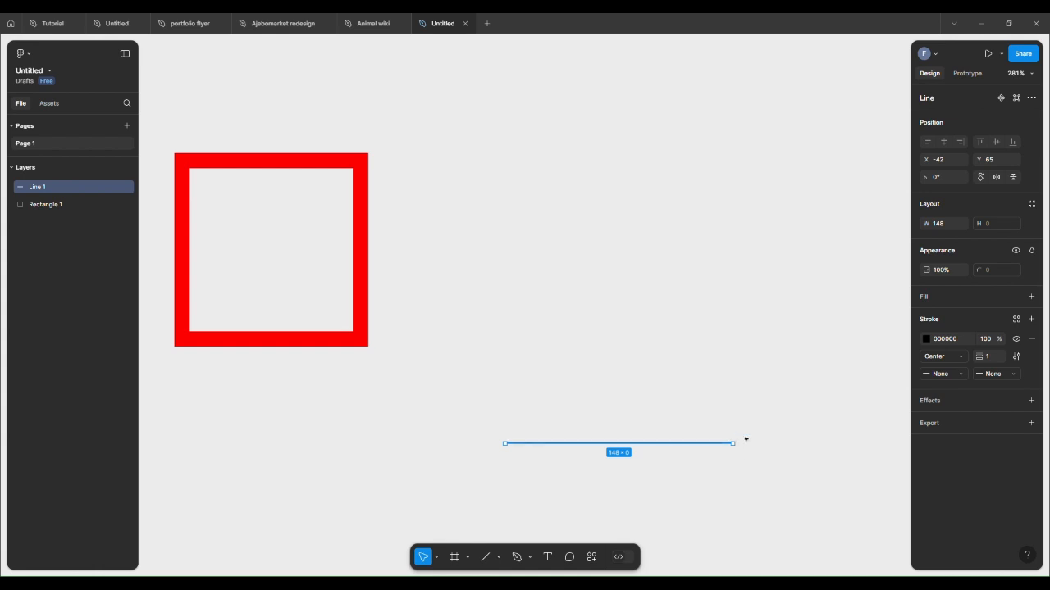
# Step: Delete the line and draw a new, slightly slanted line about 155 wide below and right of the square
pyautogui.press('Delete')
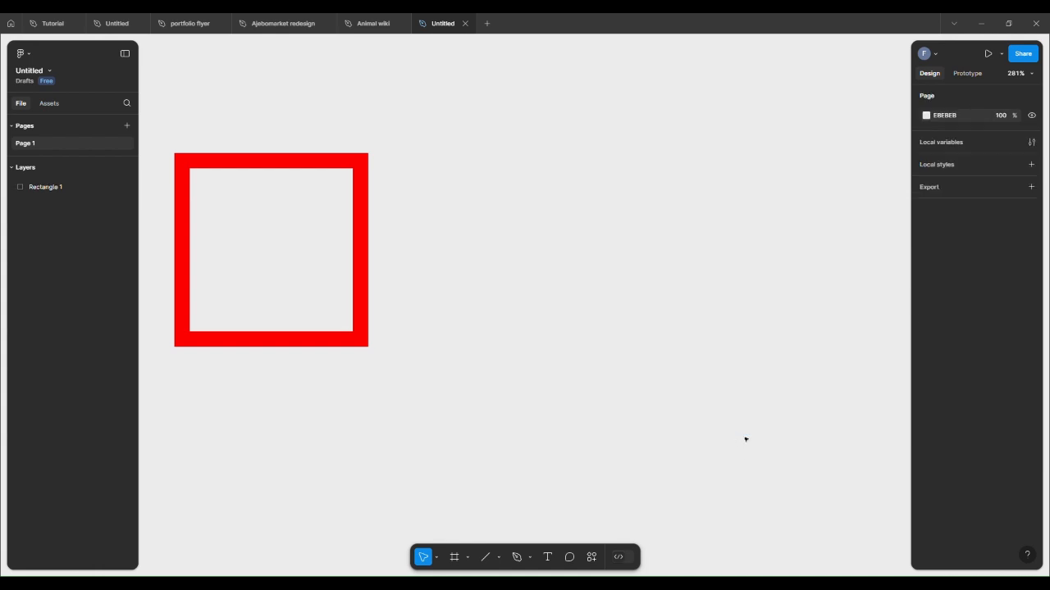
pyautogui.click(485, 556)
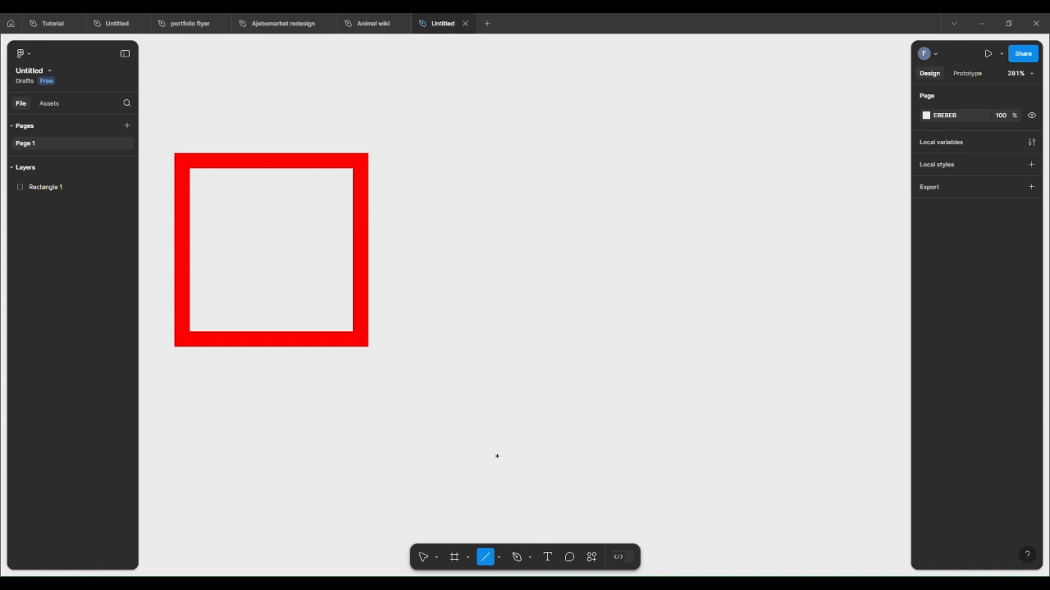
pyautogui.moveTo(490, 442); pyautogui.dragTo(681, 441)
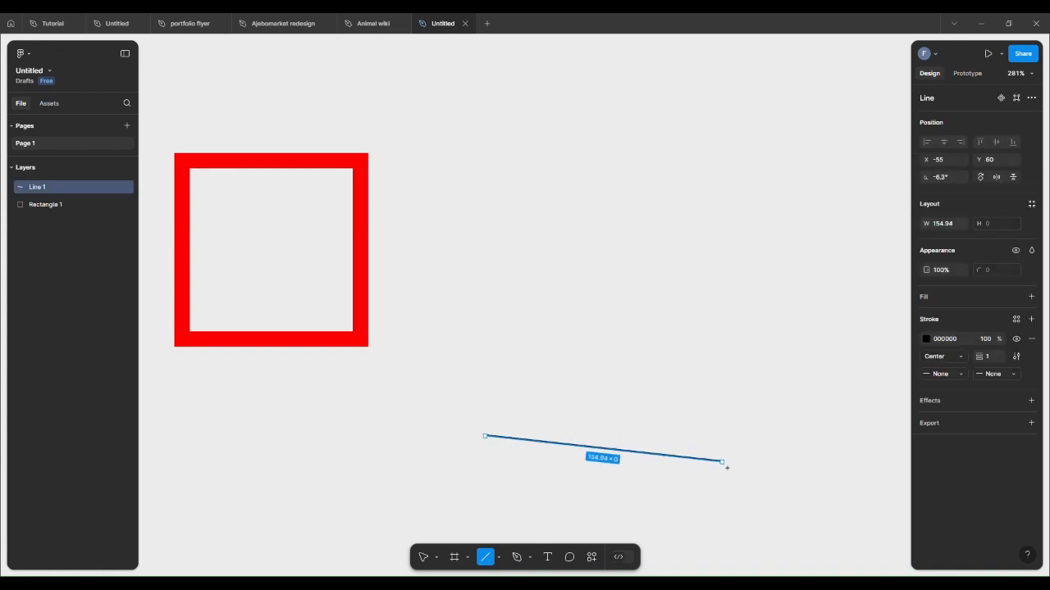
pyautogui.click(767, 474)
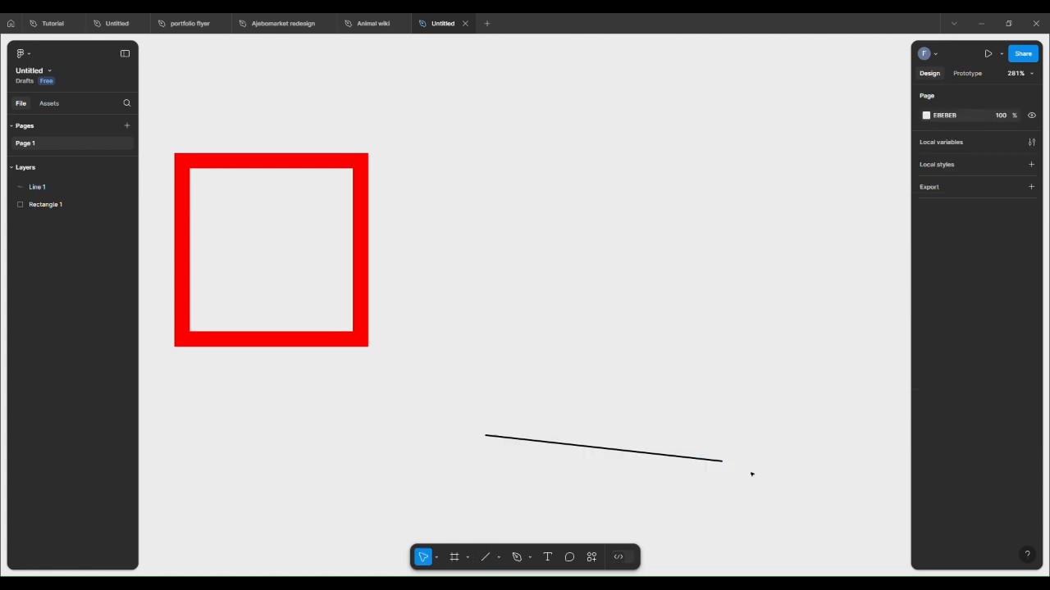
# Step: Straighten the line by adjusting its end and setting its rotation to 0°
pyautogui.click(718, 462)
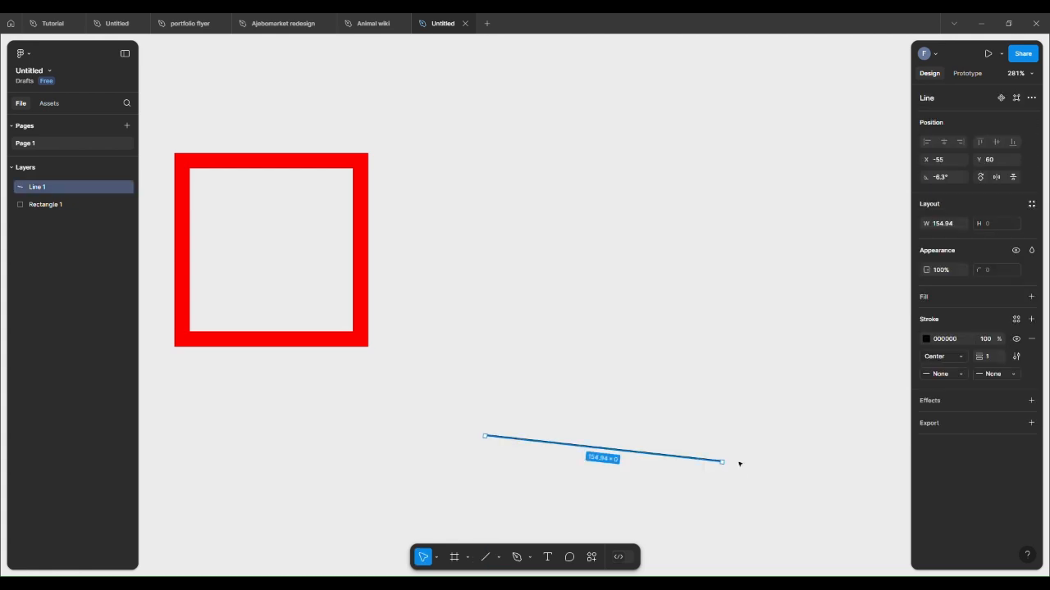
pyautogui.moveTo(733, 464)
pyautogui.mouseDown()
pyautogui.moveTo(728, 435)
pyautogui.moveTo(743, 453)
pyautogui.mouseUp()
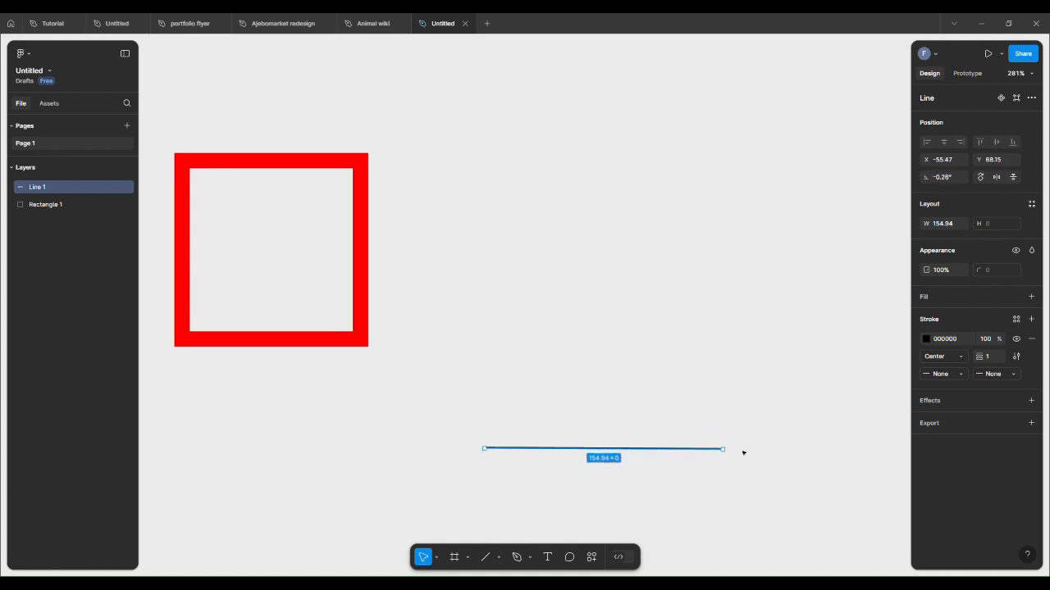
pyautogui.click(955, 177)
pyautogui.write('0')
pyautogui.press('Return')
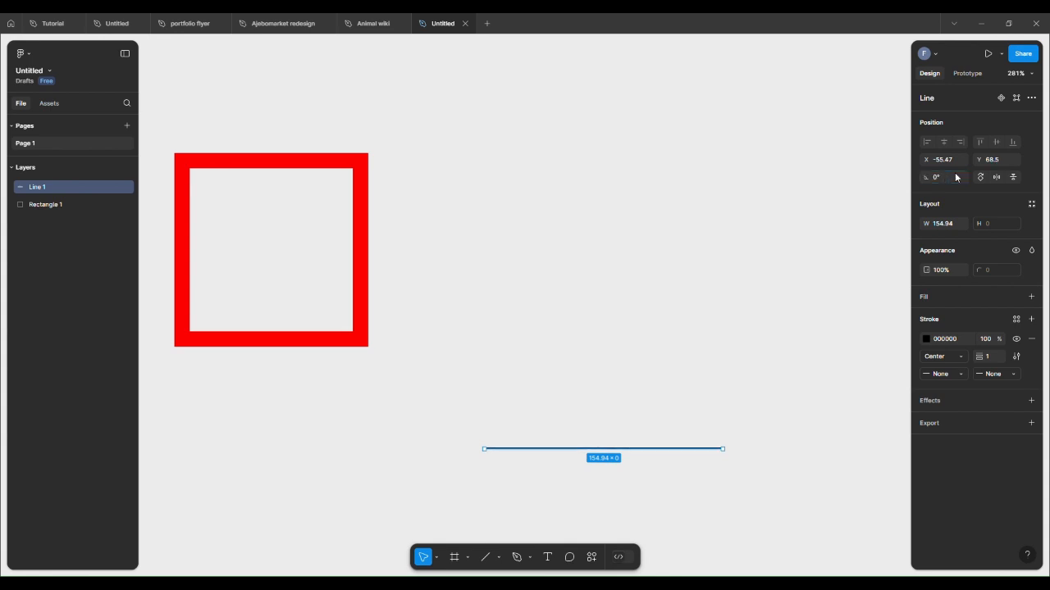
# Step: Set the line's stroke weight to 10
pyautogui.click(693, 414)
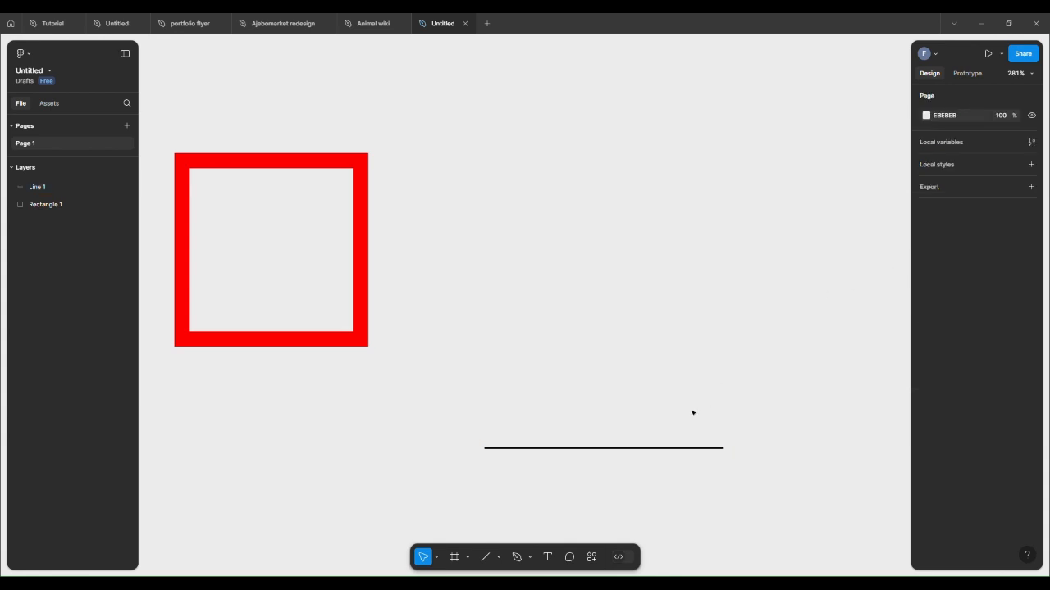
pyautogui.click(645, 449)
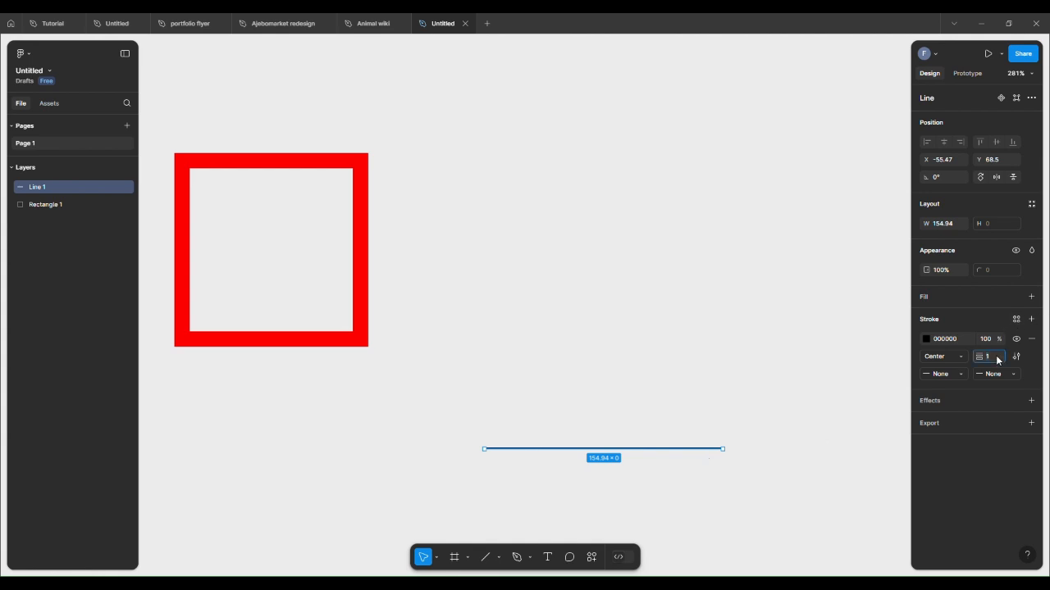
pyautogui.write('10')
pyautogui.press('Return')
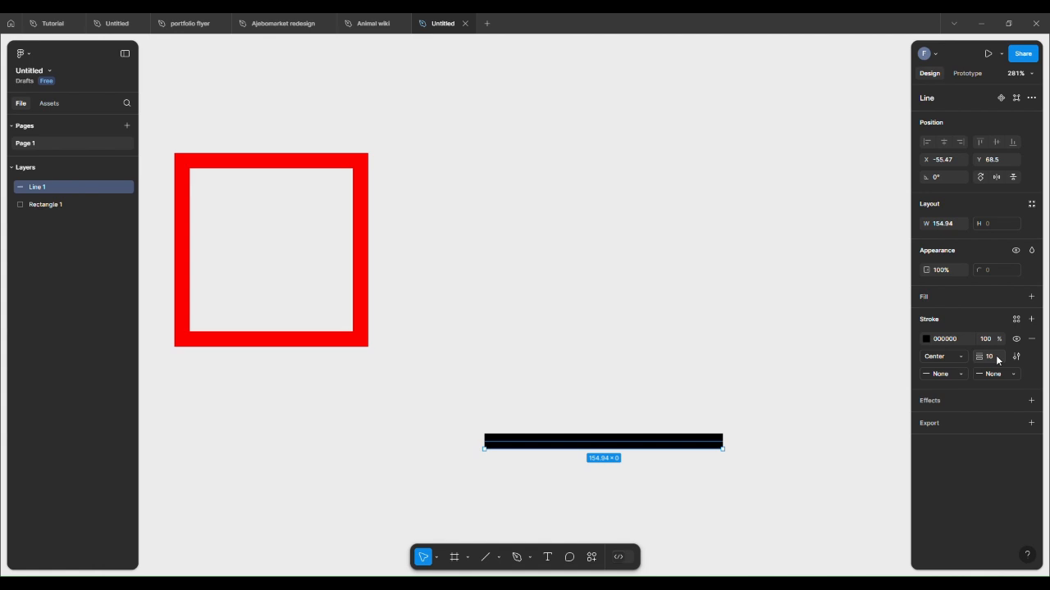
# Step: Change the line's stroke weight to 5
pyautogui.click(998, 361)
pyautogui.press('BackSpace')
pyautogui.write('5')
pyautogui.press('Return')
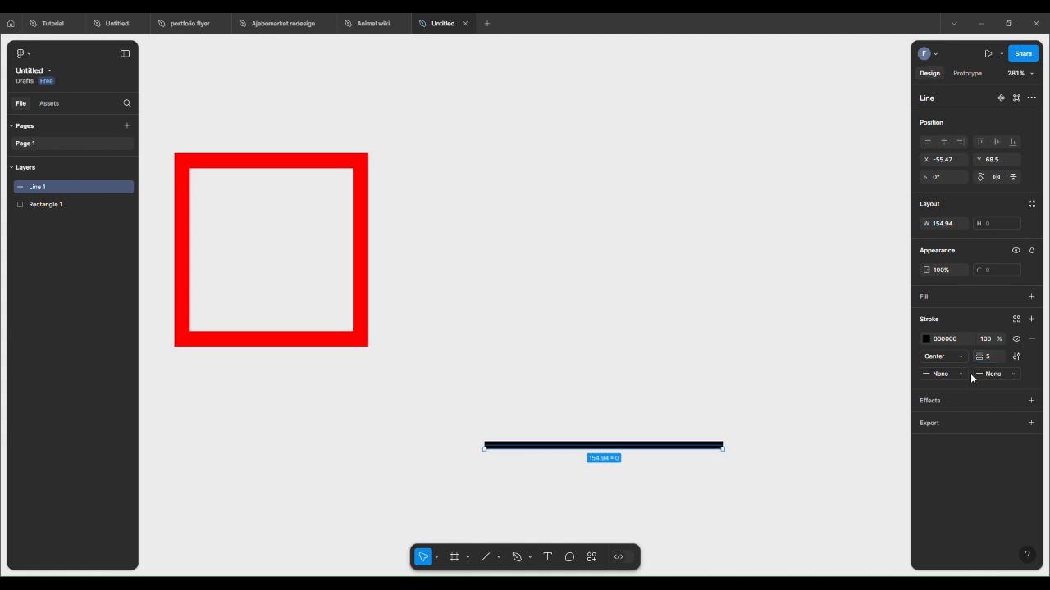
# Step: Set the line's end point to Diamond arrow and its start point to Triangle arrow
pyautogui.click(1013, 376)
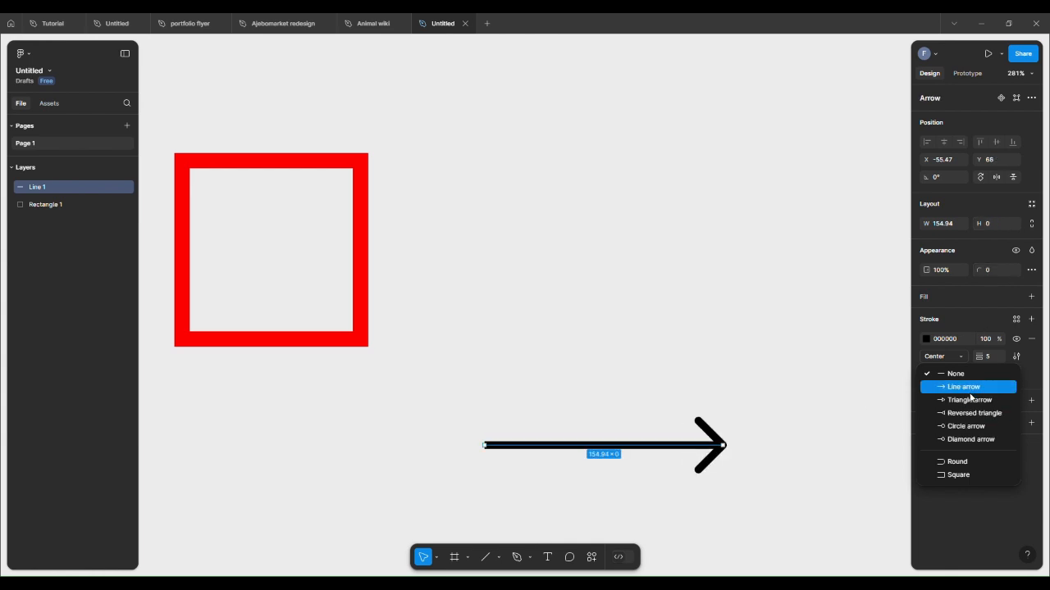
pyautogui.click(964, 440)
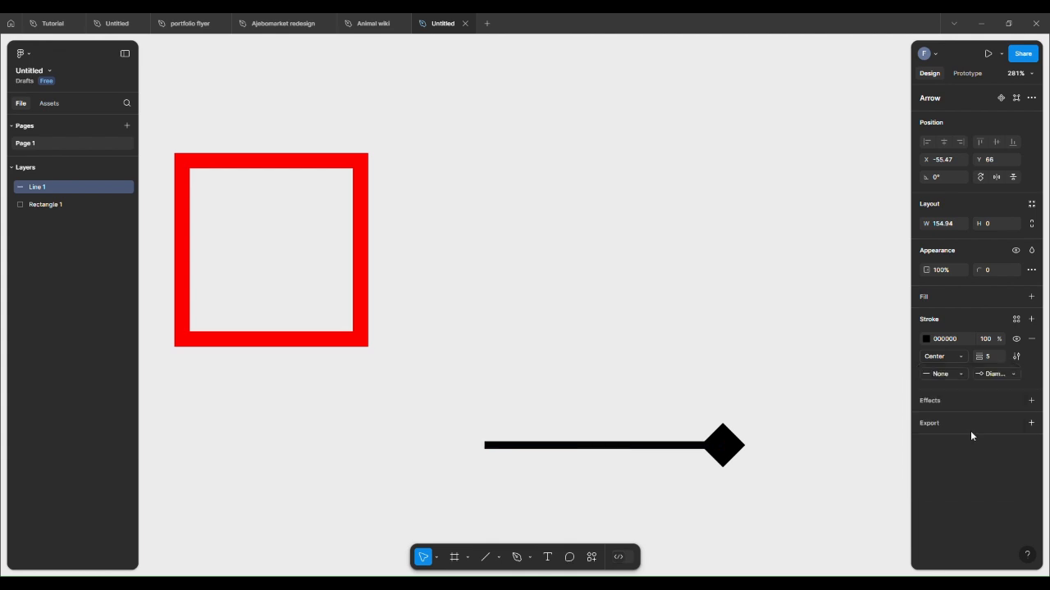
pyautogui.click(961, 379)
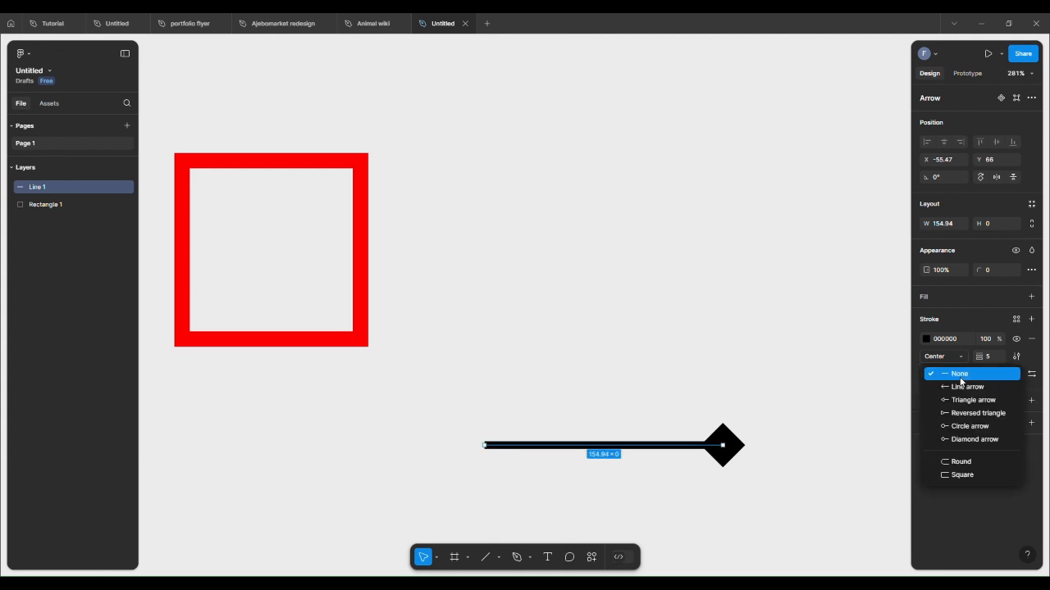
pyautogui.click(967, 400)
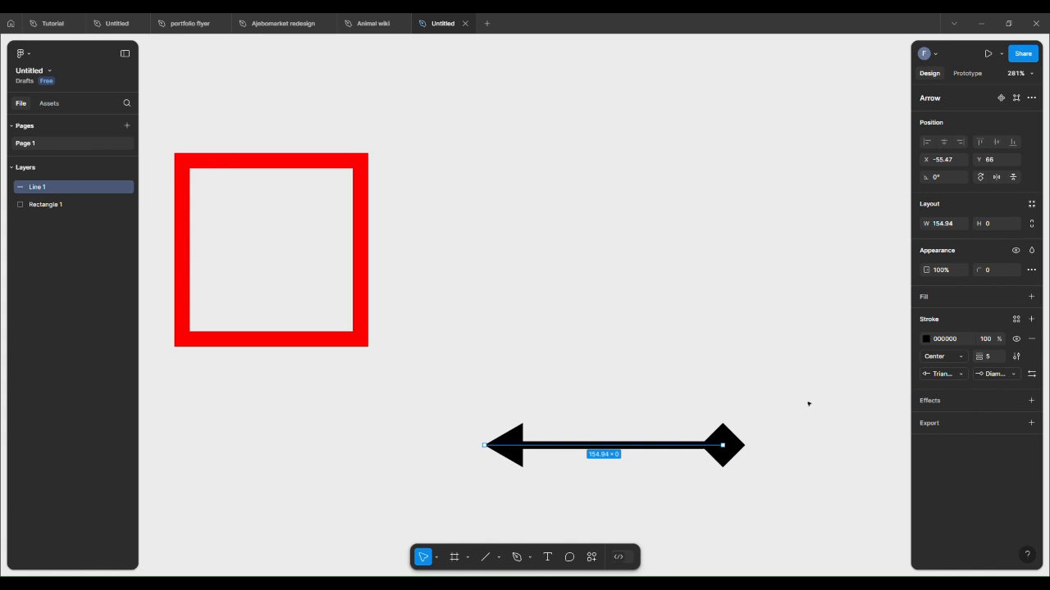
# Step: Change the arrow's stroke colour to blue 0A01FF using the colour picker
pyautogui.click(927, 339)
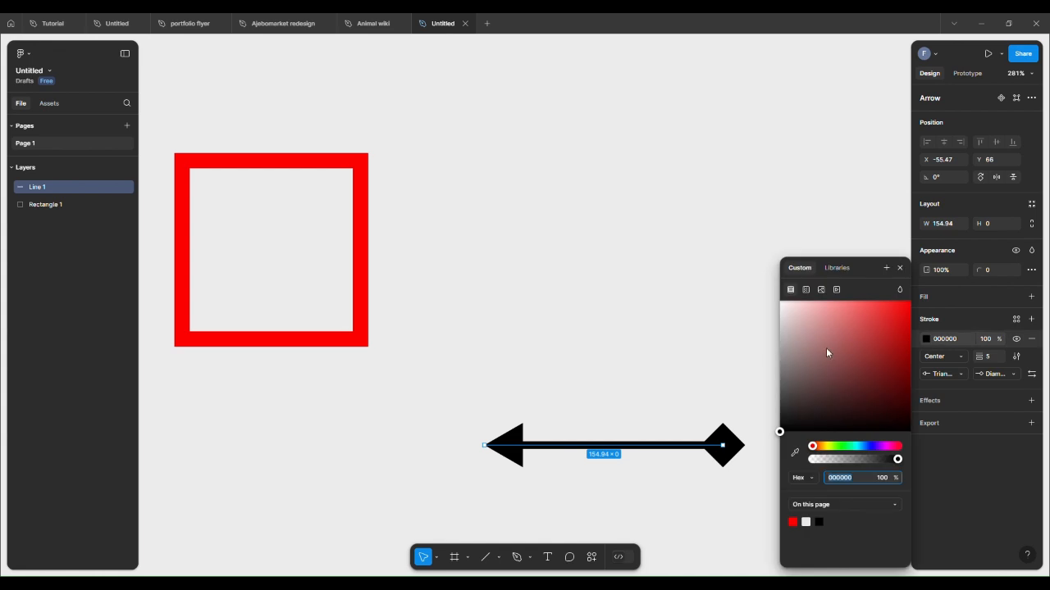
pyautogui.click(845, 446)
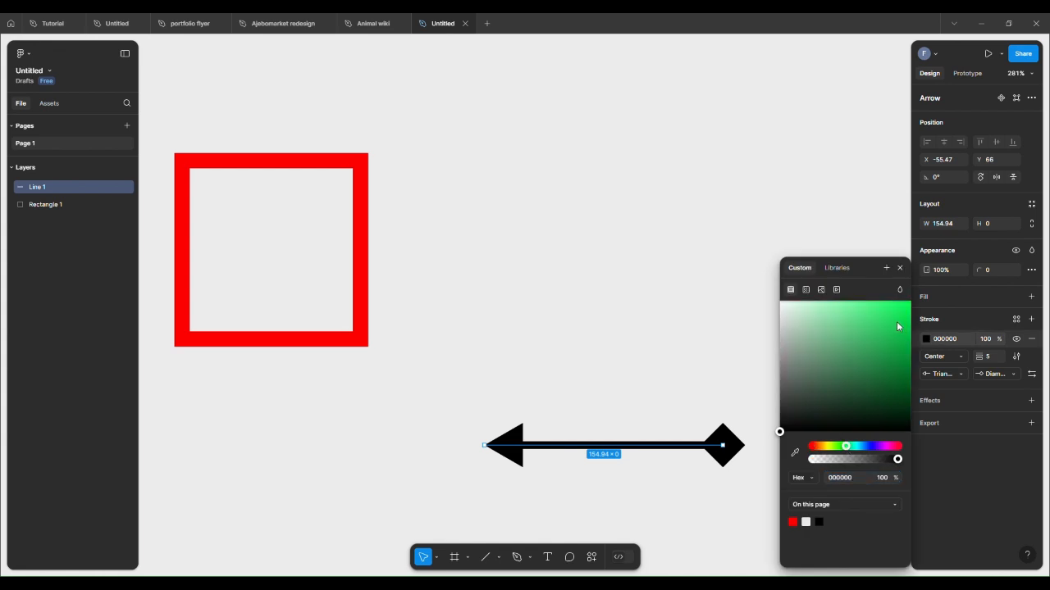
pyautogui.moveTo(897, 327); pyautogui.dragTo(912, 305)
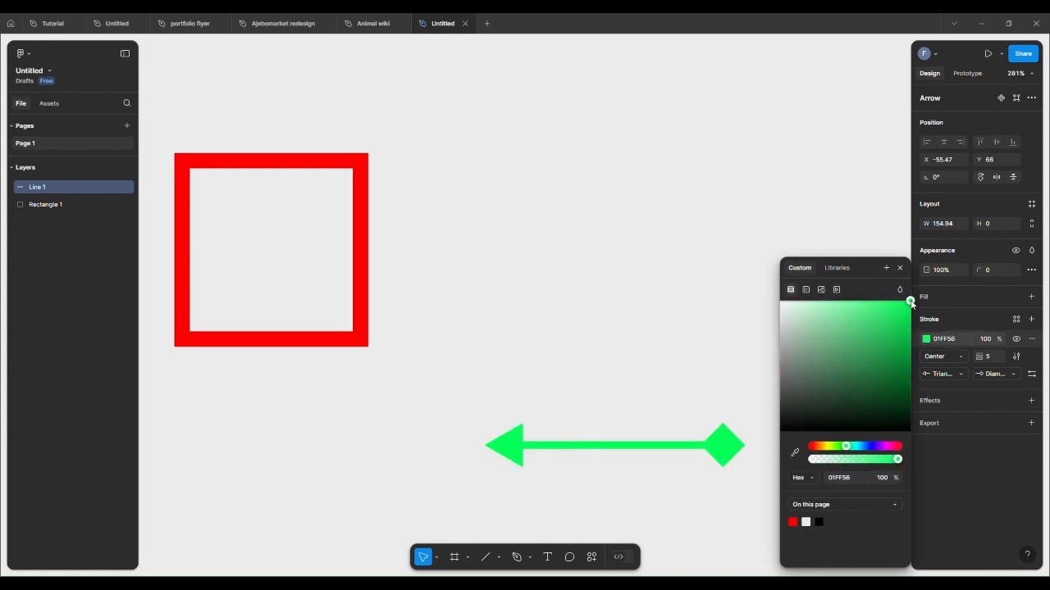
pyautogui.click(869, 446)
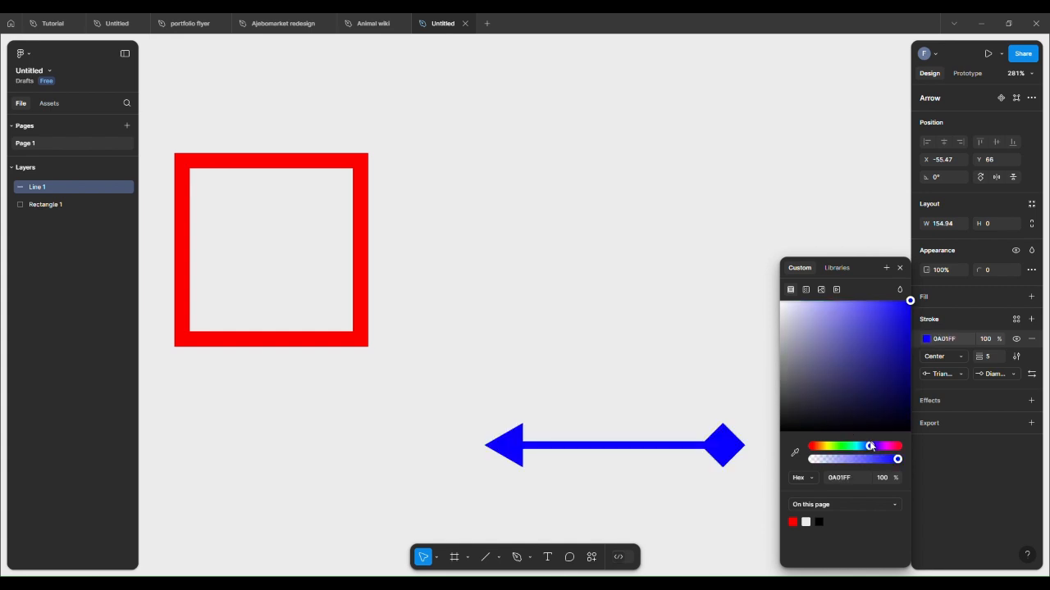
pyautogui.click(899, 268)
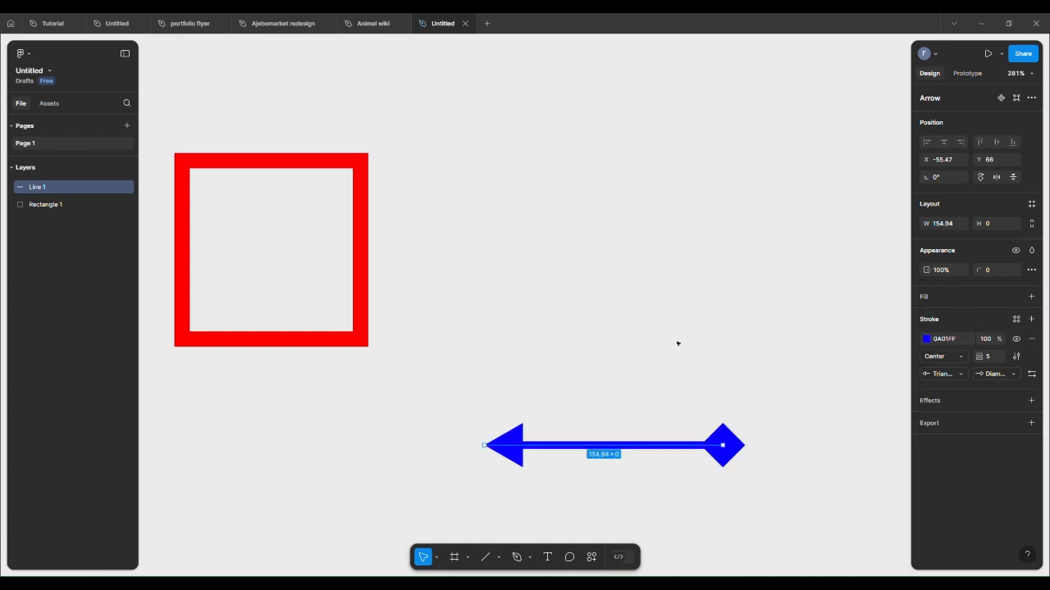
# Step: Draw an arrow about 151 wide above the blue arrow with the Arrow tool and set its rotation to 0°
pyautogui.click(677, 348)
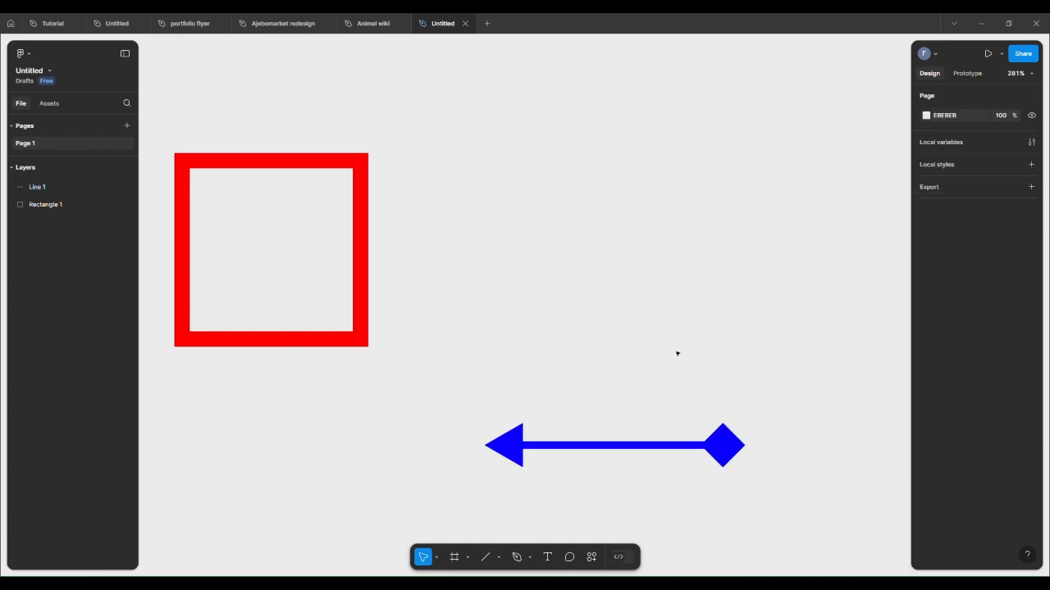
pyautogui.click(498, 557)
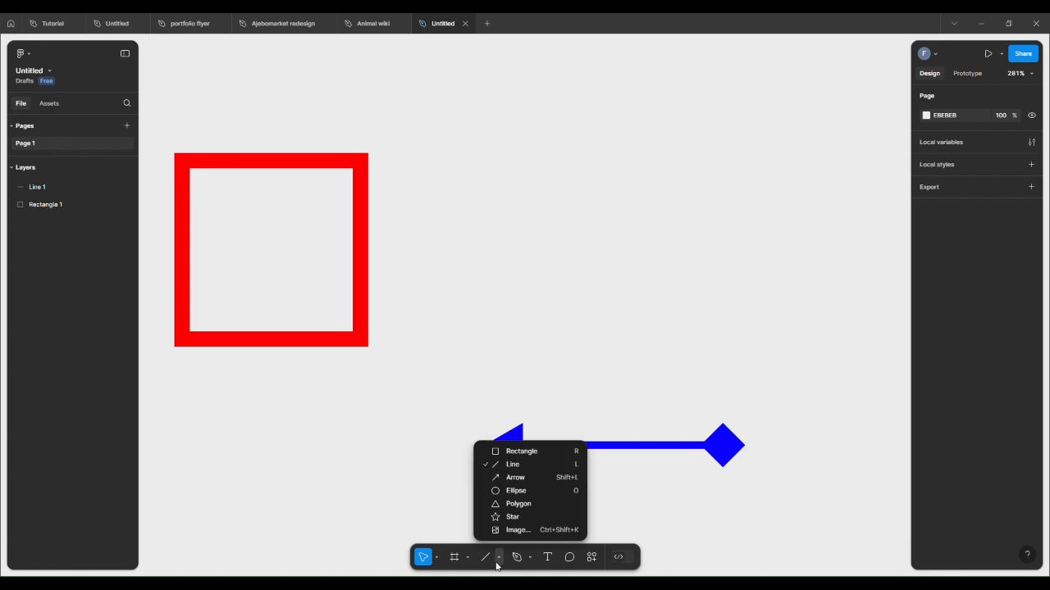
pyautogui.click(516, 479)
pyautogui.moveTo(506, 301); pyautogui.dragTo(739, 292)
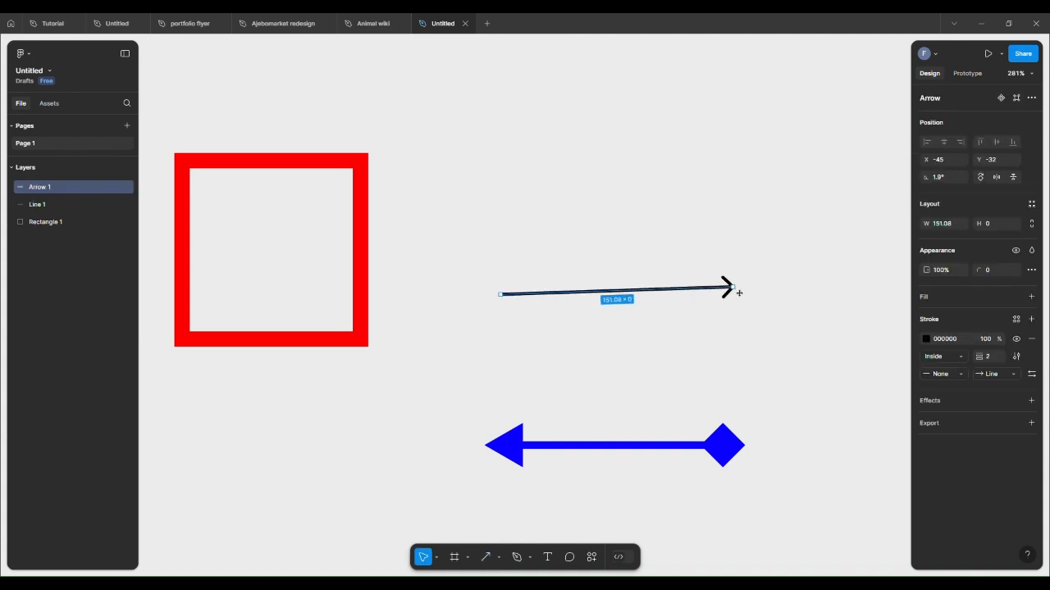
pyautogui.click(954, 177)
pyautogui.press('Return')
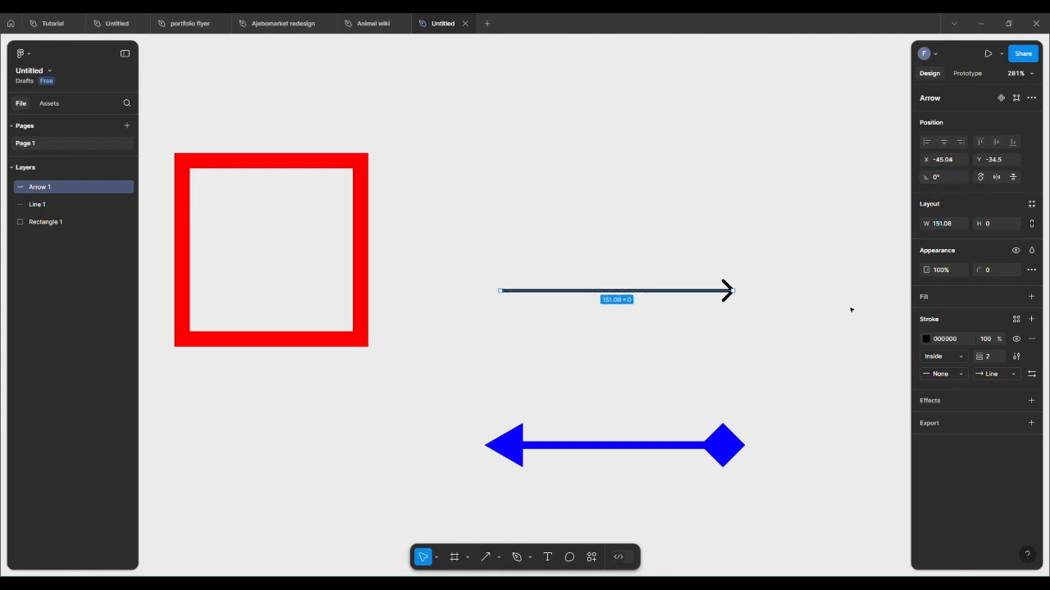
# Step: Open the new arrow's end point options, then delete the arrow
pyautogui.click(1000, 378)
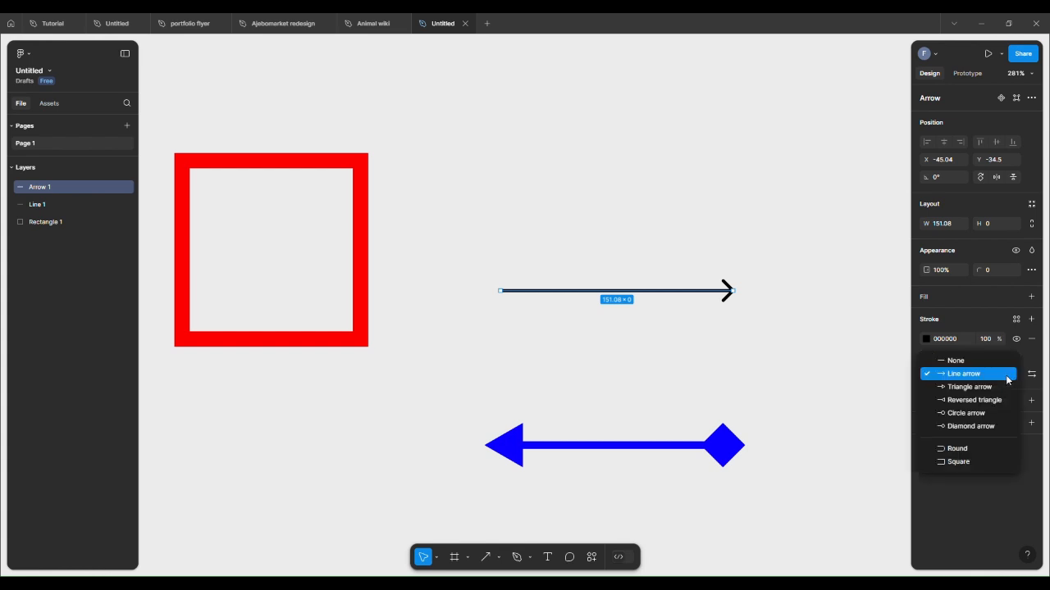
pyautogui.click(824, 379)
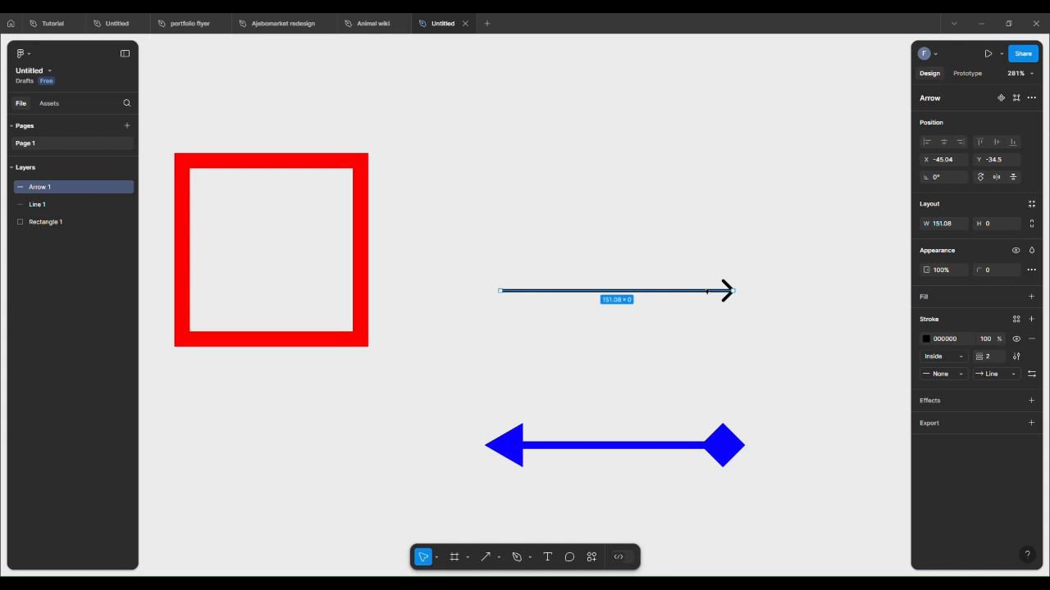
pyautogui.press('Delete')
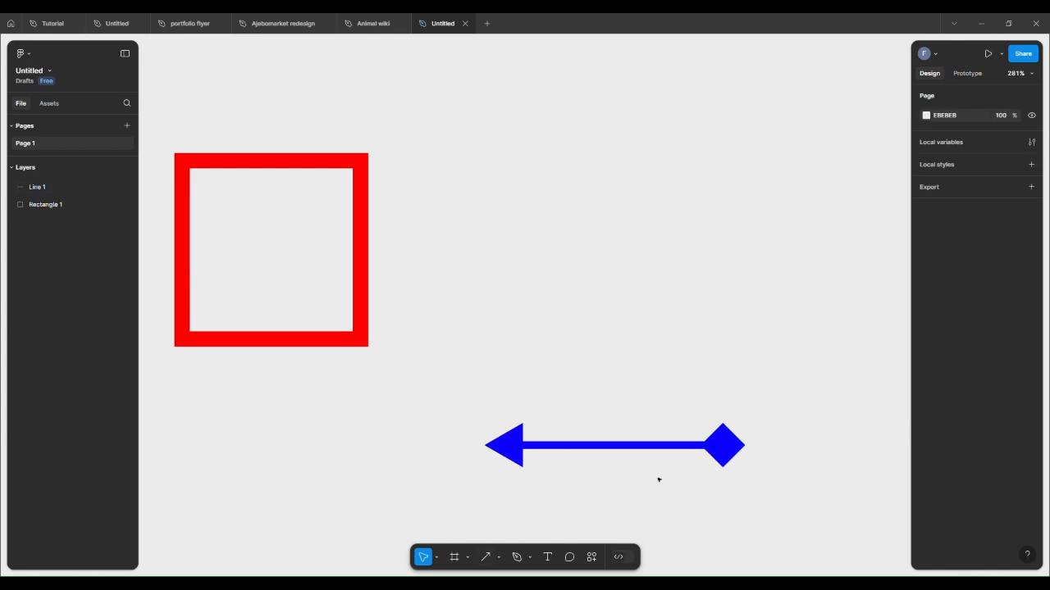
# Step: Place a 100 × 100 circle above the blue arrow with the Ellipse tool
pyautogui.click(497, 558)
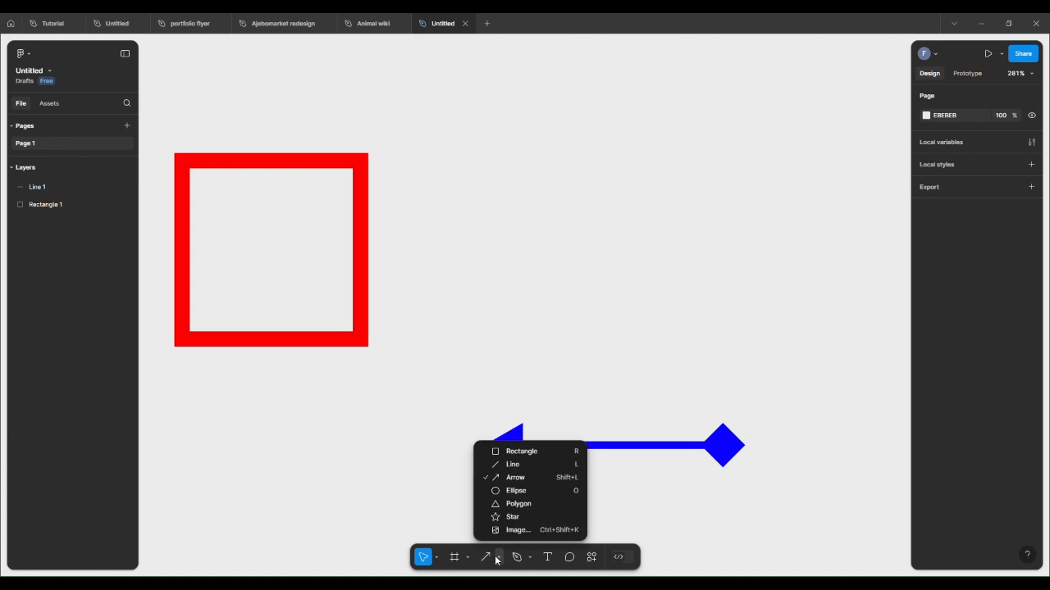
pyautogui.click(513, 490)
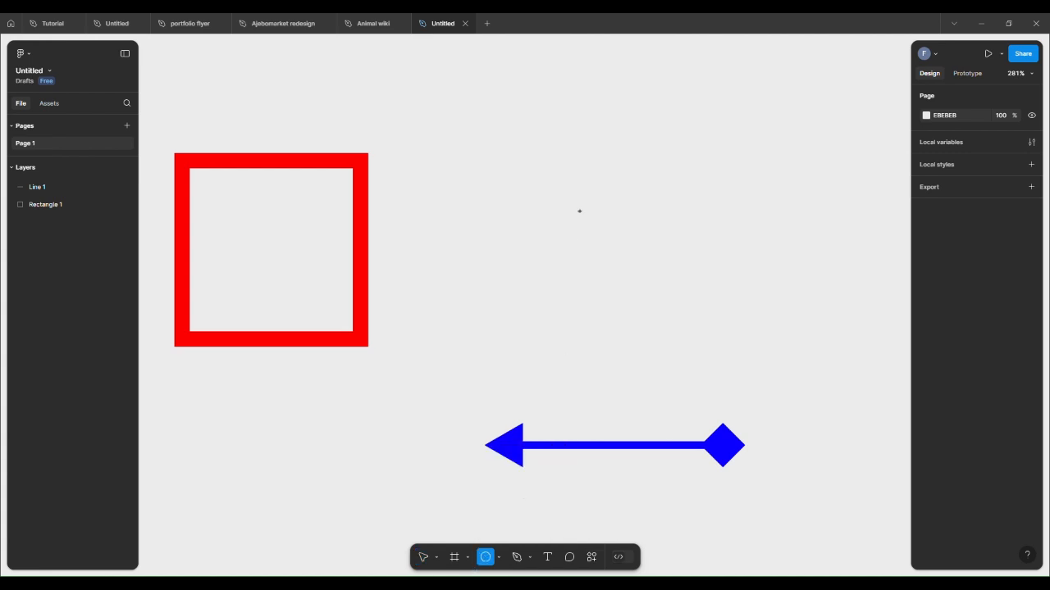
pyautogui.click(579, 211)
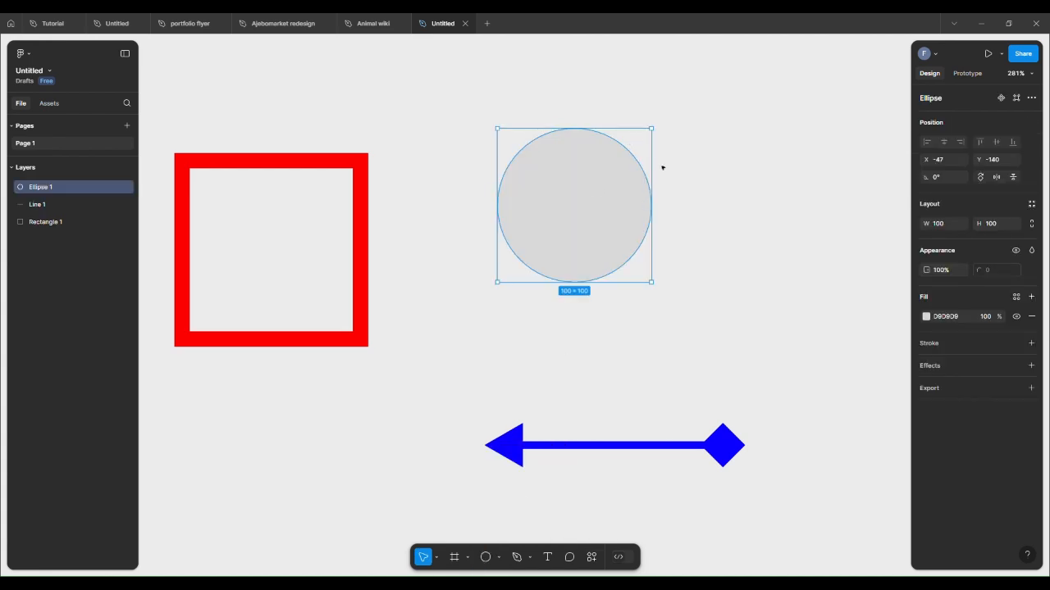
pyautogui.click(663, 258)
pyautogui.click(589, 212)
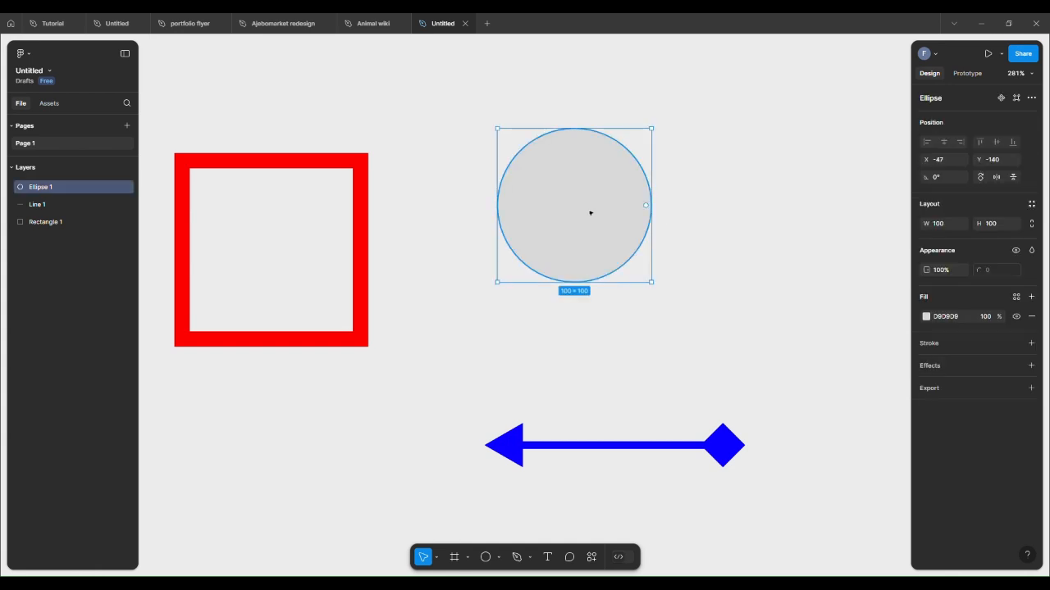
# Step: Set the circle's fill to black 000000 and add a stroke to it
pyautogui.click(927, 316)
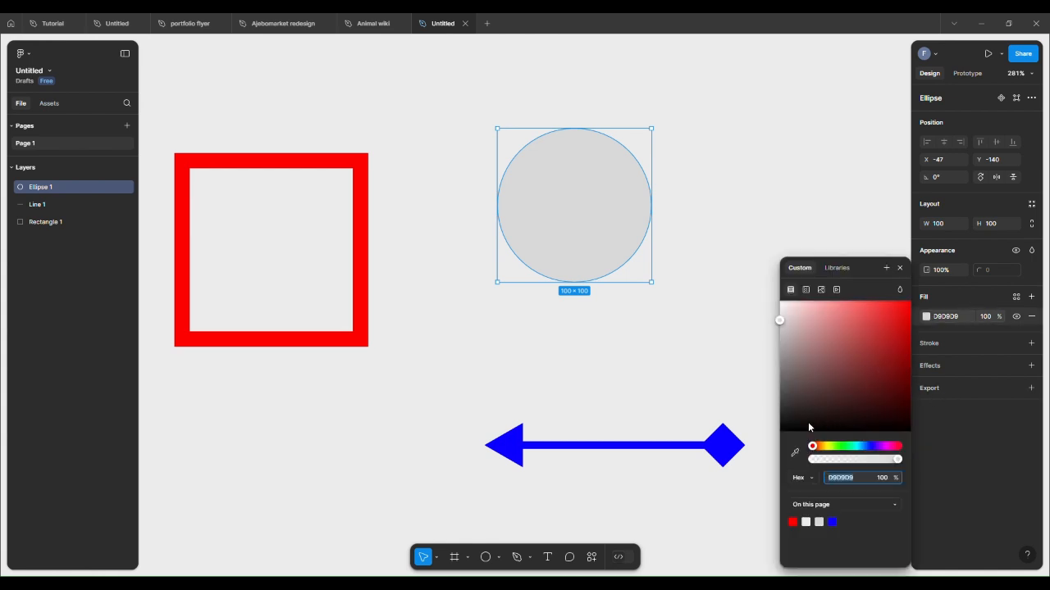
pyautogui.moveTo(797, 428); pyautogui.dragTo(768, 445)
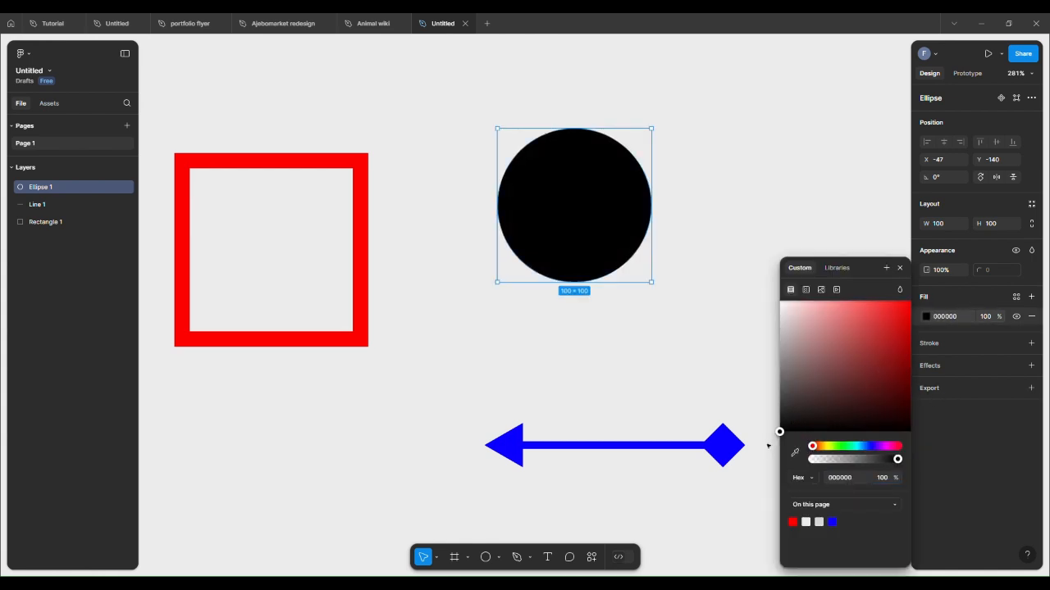
pyautogui.click(712, 344)
pyautogui.click(644, 206)
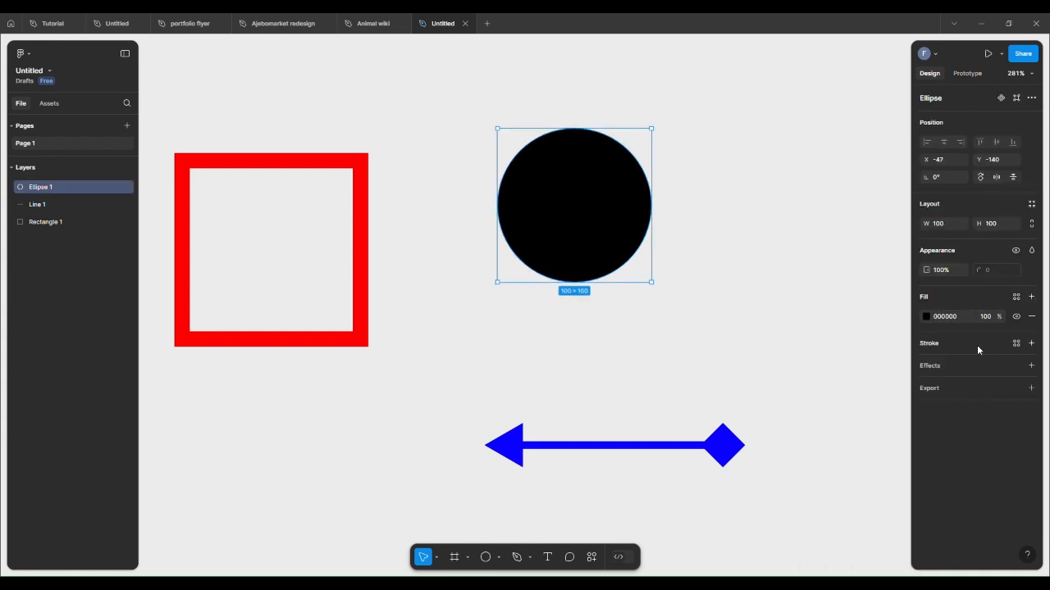
pyautogui.click(934, 347)
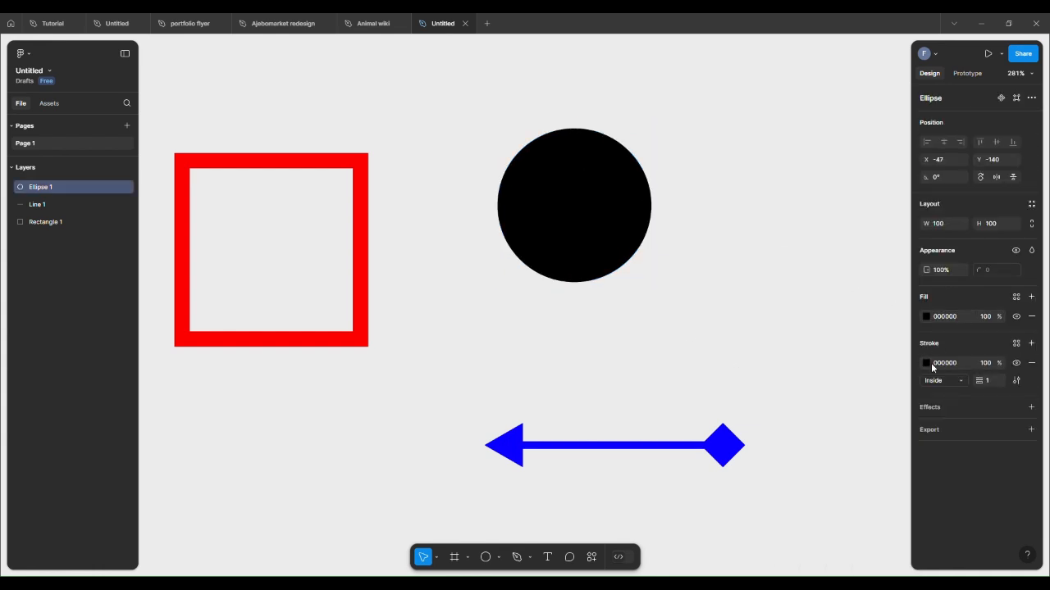
# Step: Set the circle's stroke colour to blue 0A01FF and its stroke weight to 5
pyautogui.click(926, 363)
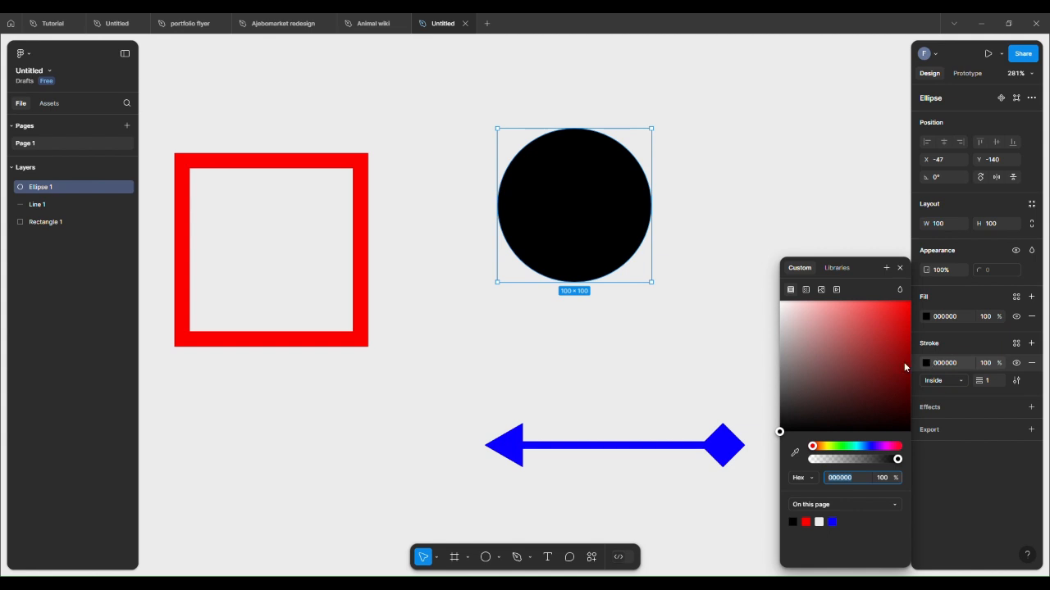
pyautogui.click(832, 522)
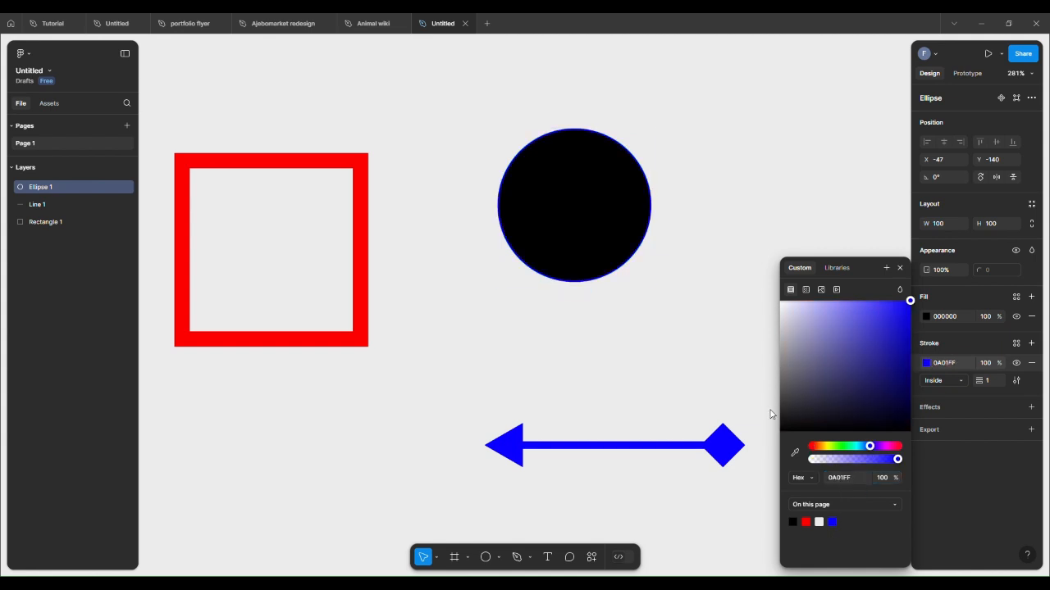
pyautogui.click(834, 326)
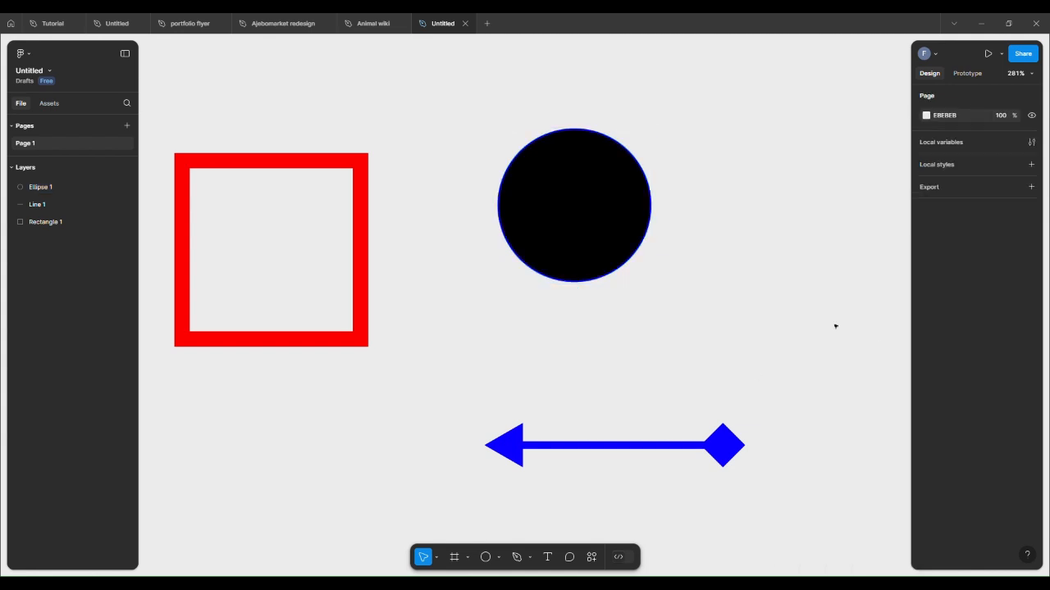
pyautogui.click(621, 218)
pyautogui.click(995, 381)
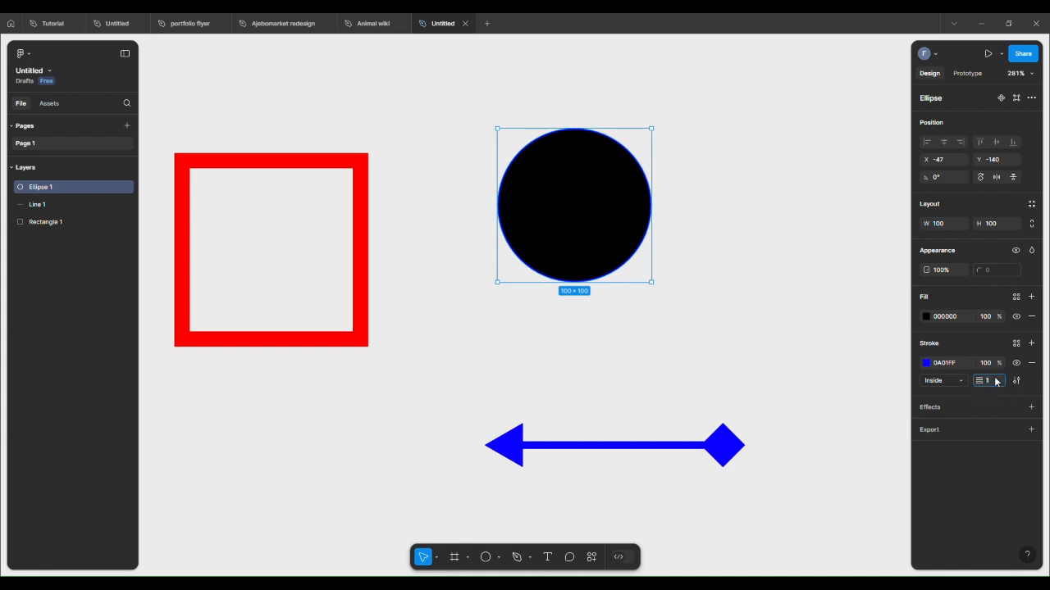
pyautogui.write('5')
pyautogui.press('Return')
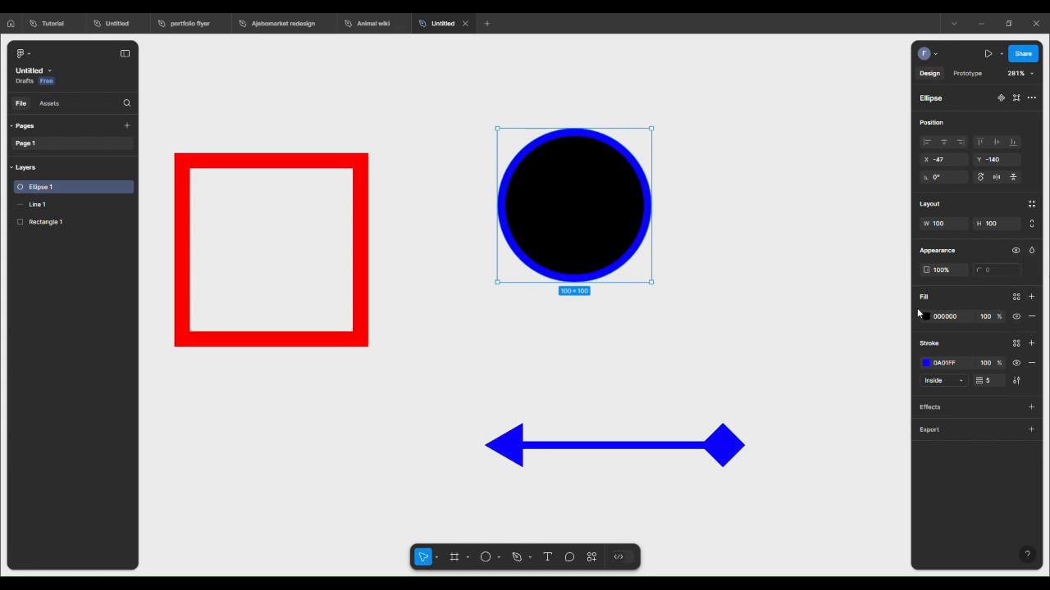
# Step: Place a 100 × 100 polygon to the right of the circle with the Polygon tool and set its count to 8
pyautogui.click(644, 329)
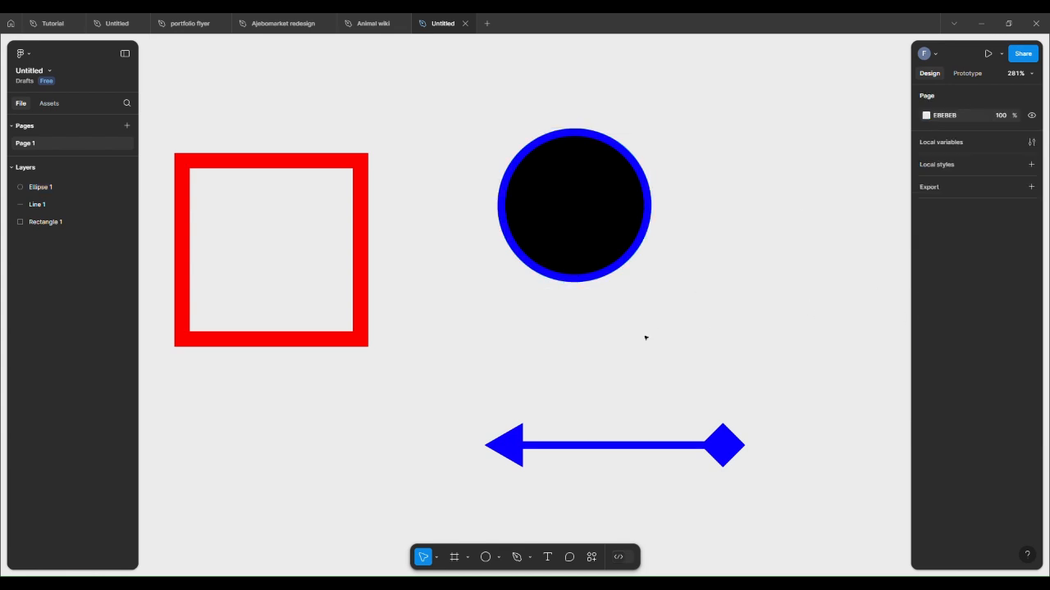
pyautogui.click(496, 561)
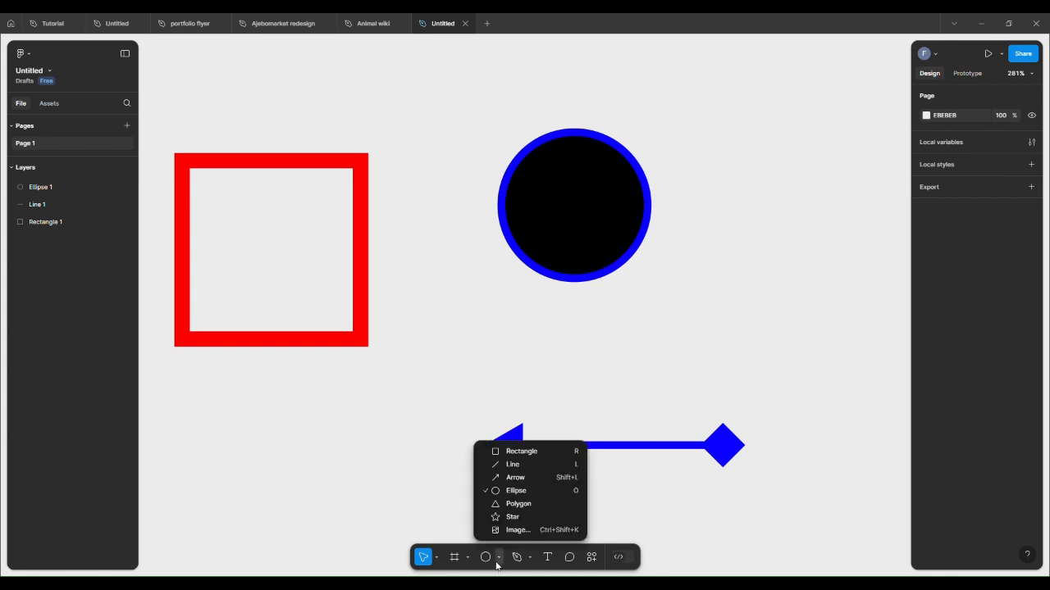
pyautogui.click(514, 503)
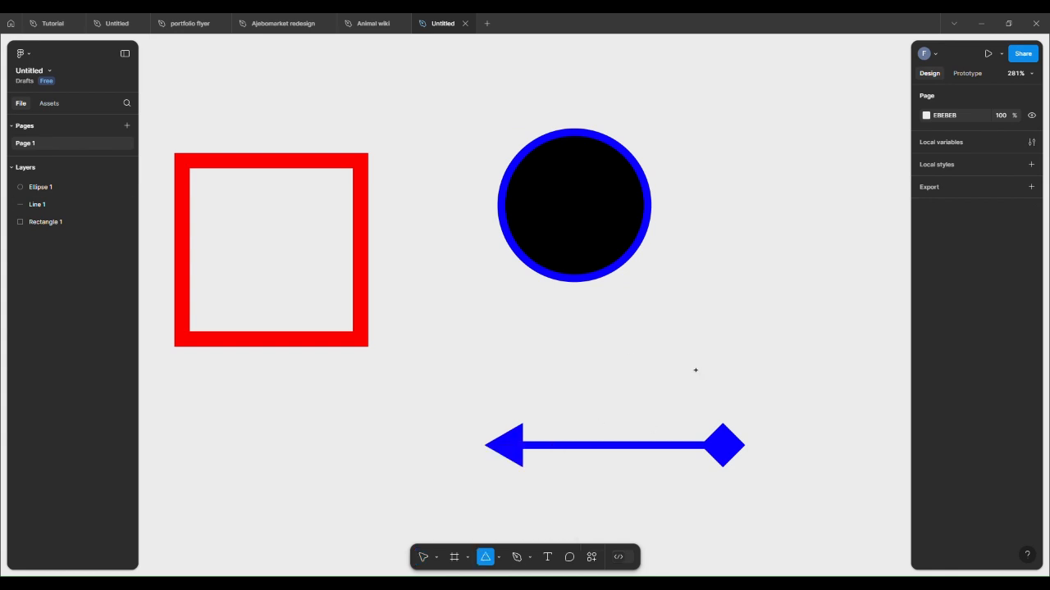
pyautogui.click(752, 246)
pyautogui.moveTo(760, 241); pyautogui.dragTo(765, 304)
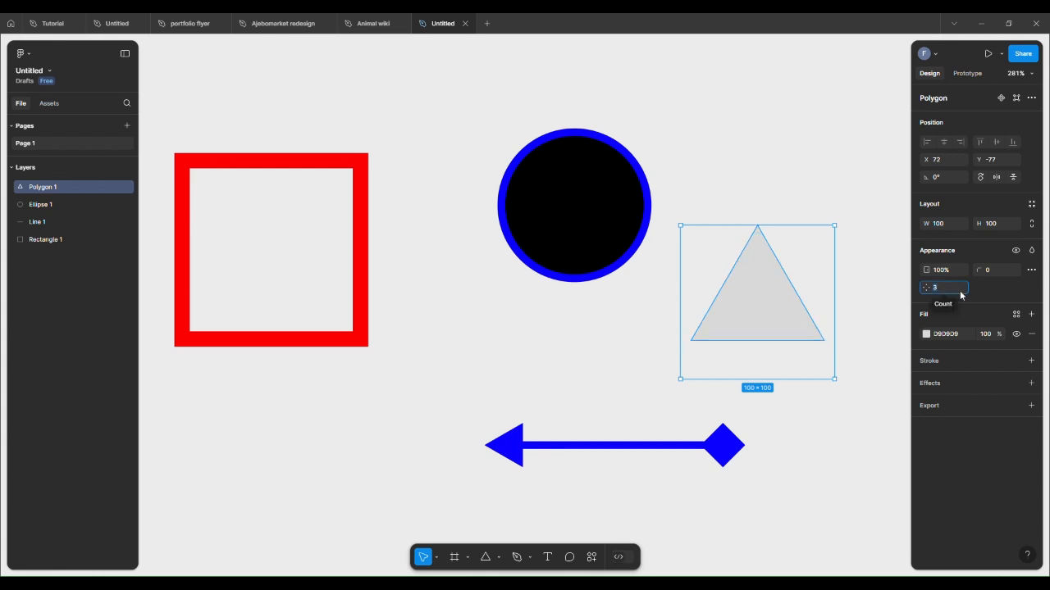
pyautogui.press('BackSpace')
pyautogui.write('8')
pyautogui.press('Return')
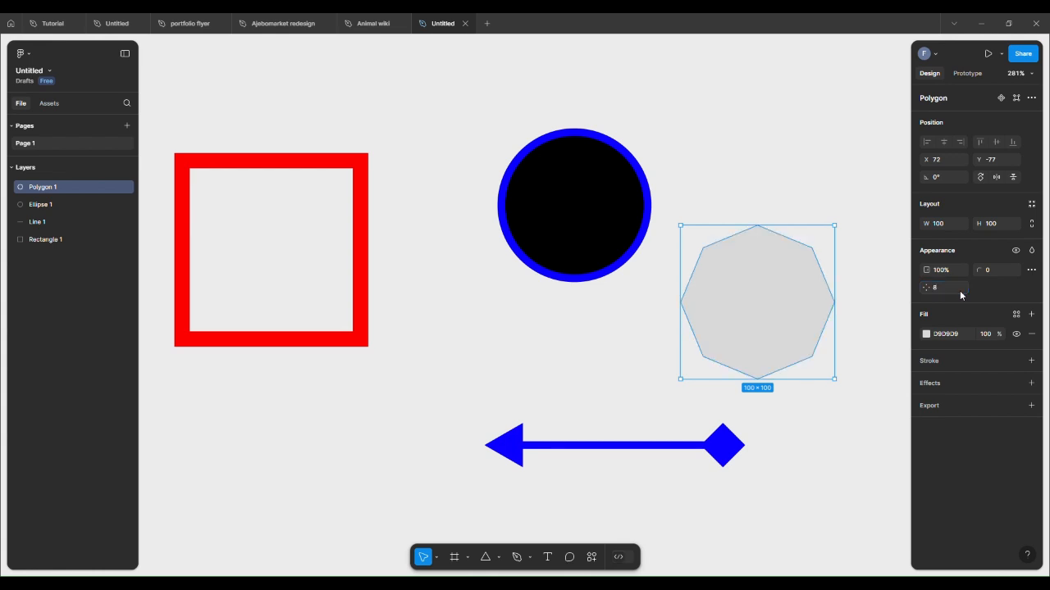
# Step: Add a black 000000 stroke to the polygon and change its side count to 6
pyautogui.click(930, 363)
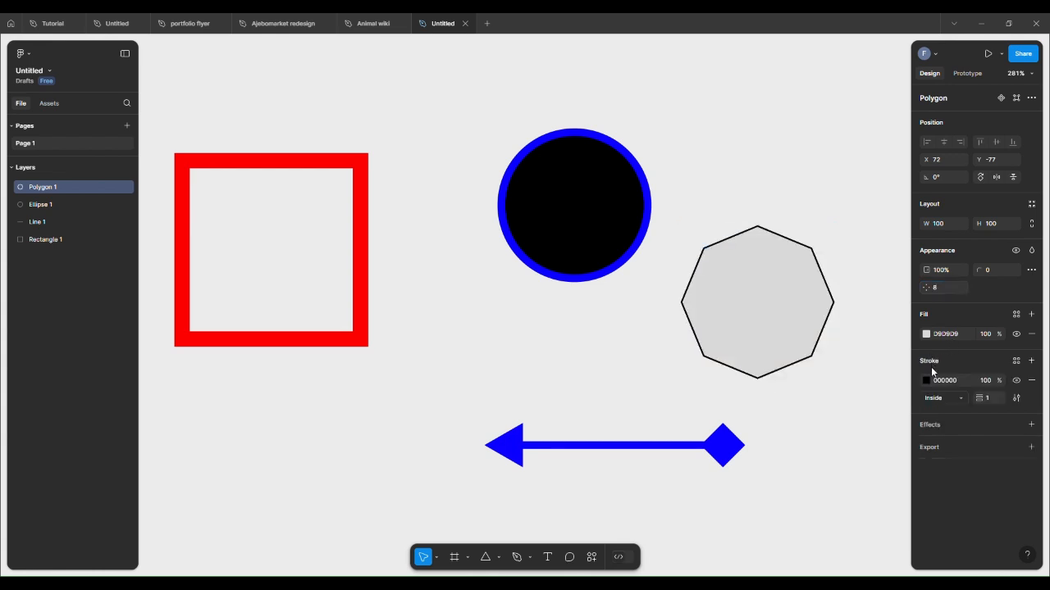
pyautogui.click(860, 402)
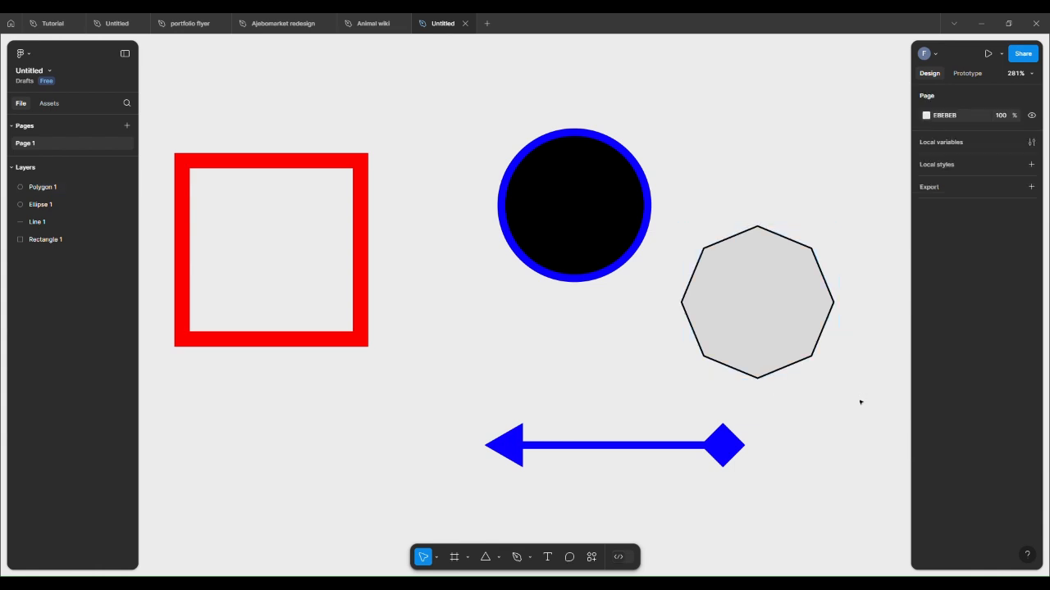
pyautogui.click(751, 326)
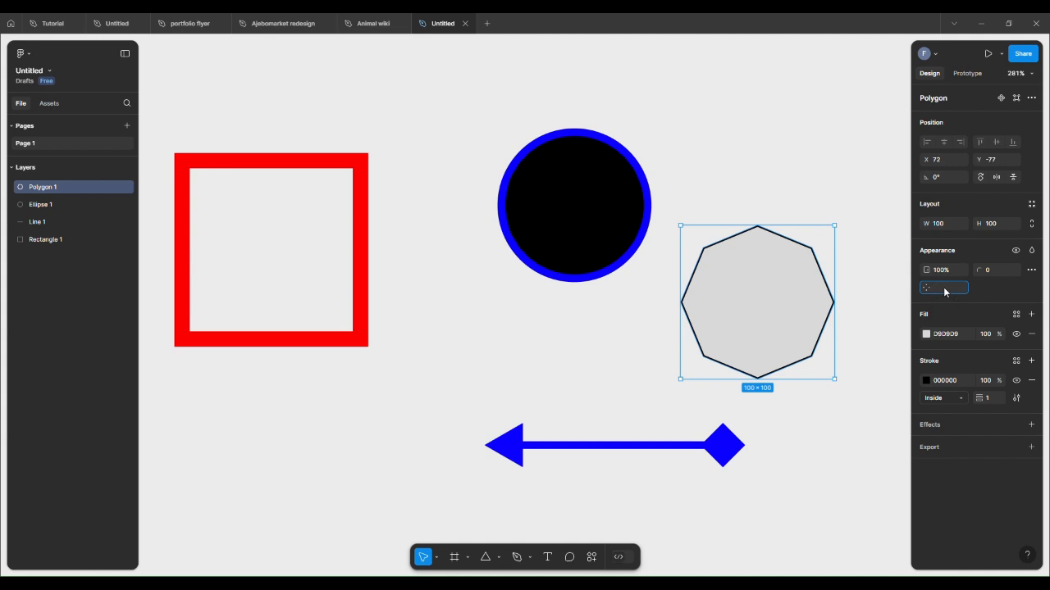
pyautogui.write('6')
pyautogui.press('Return')
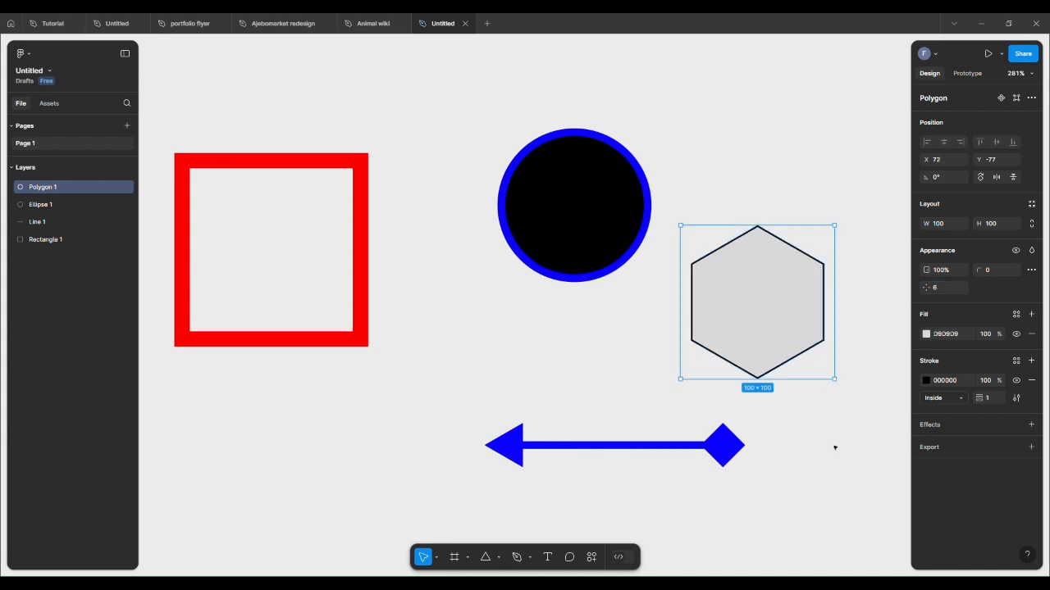
pyautogui.click(834, 448)
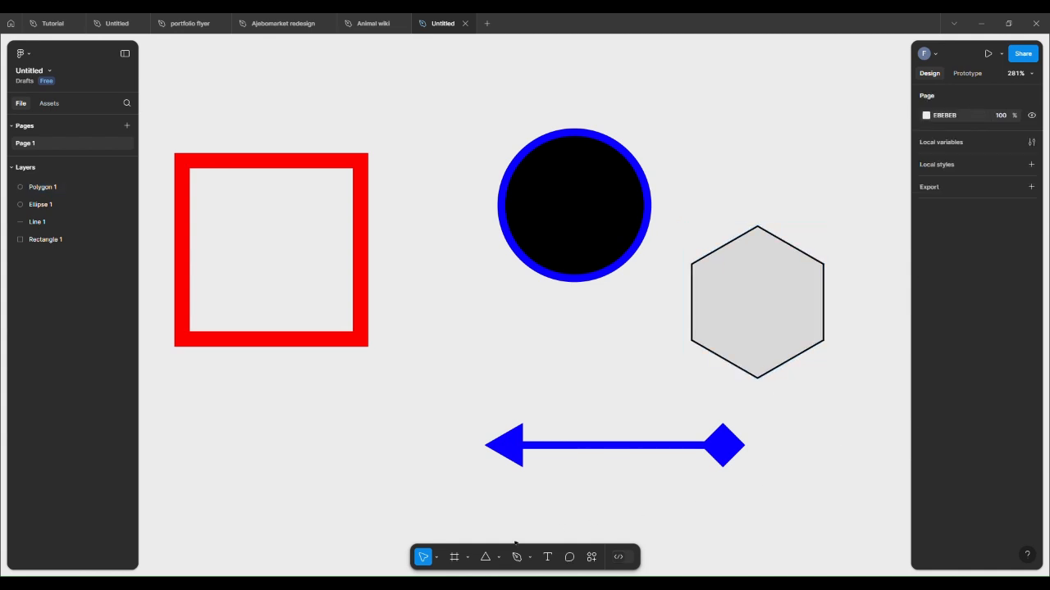
# Step: Place a 100 × 100 star below the red square with the Star tool
pyautogui.click(499, 558)
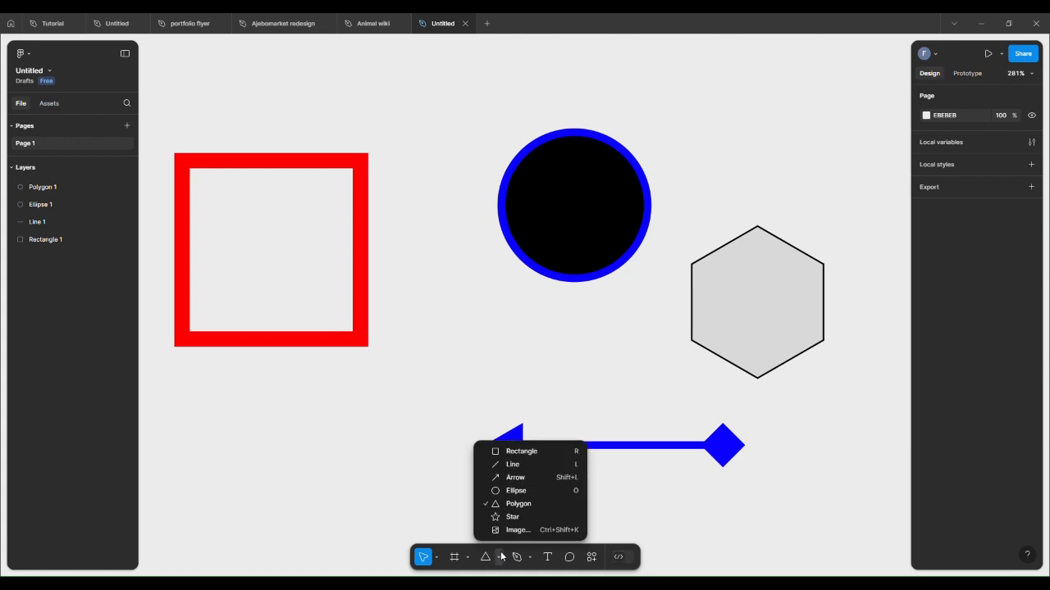
pyautogui.click(544, 518)
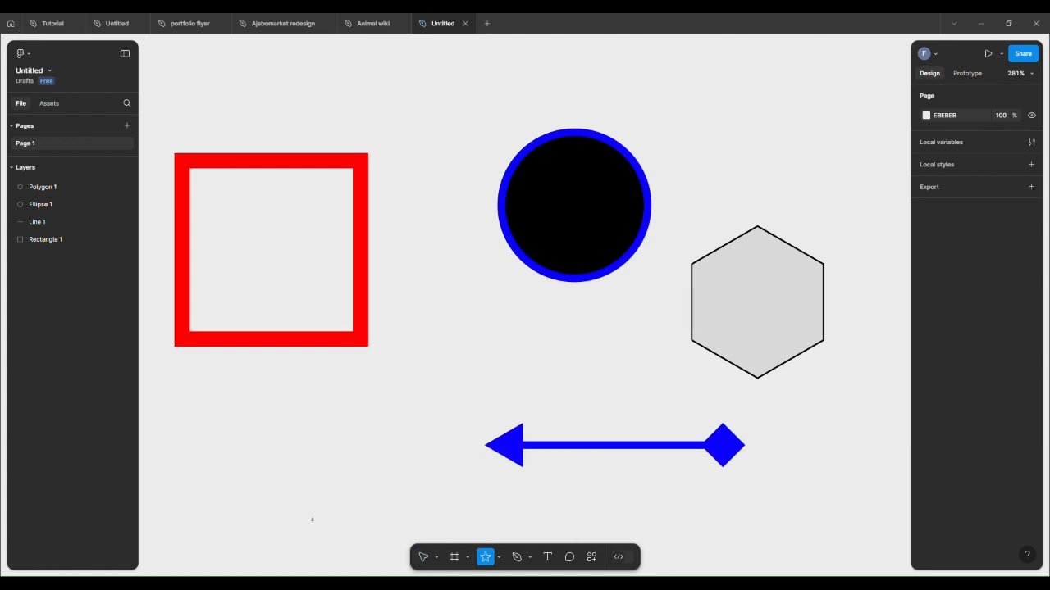
pyautogui.click(273, 439)
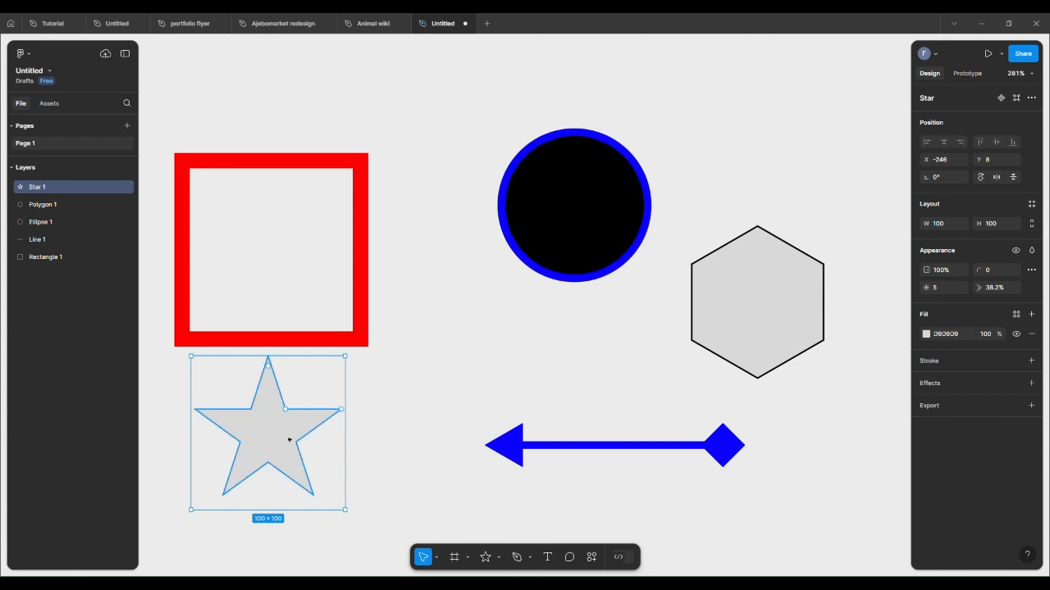
# Step: Set the star's point count to 12
pyautogui.click(941, 292)
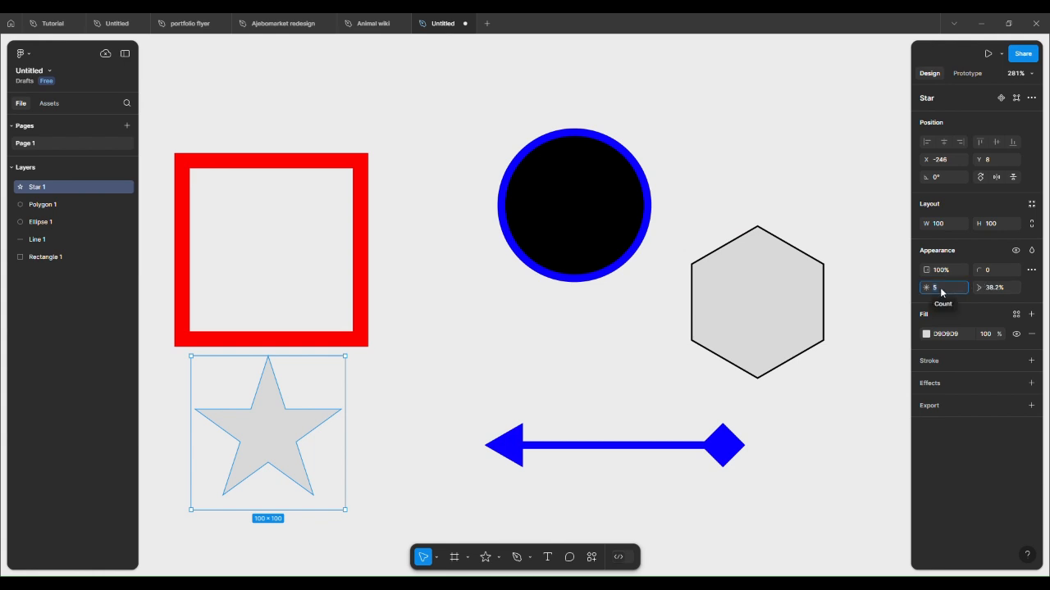
pyautogui.press('BackSpace')
pyautogui.write('12')
pyautogui.press('Return')
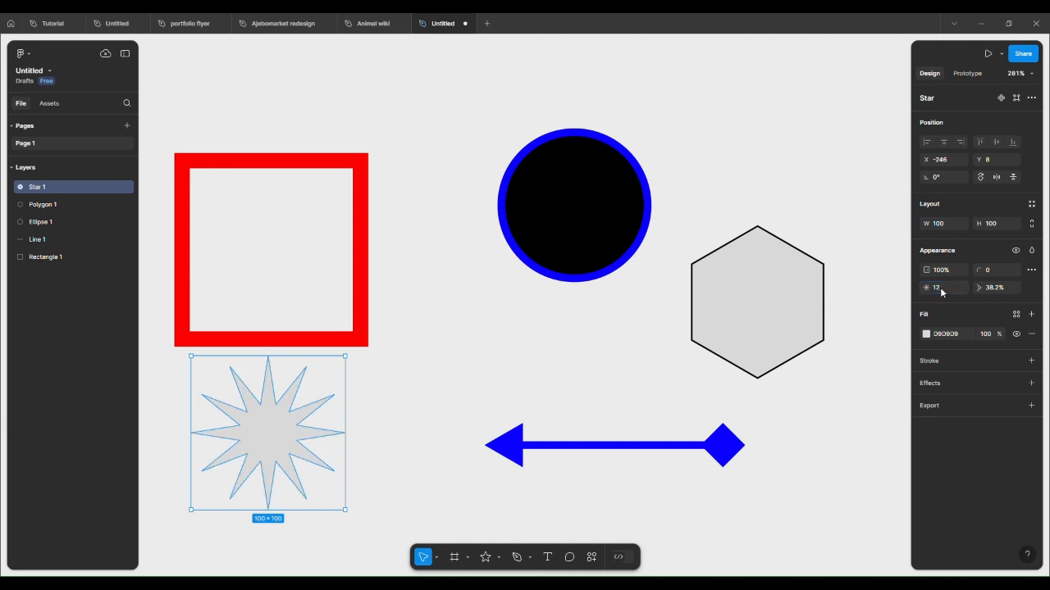
# Step: Set the star's ratio to 60% and undo the change
pyautogui.click(1005, 287)
pyautogui.press('BackSpace')
pyautogui.write('60')
pyautogui.press('Return')
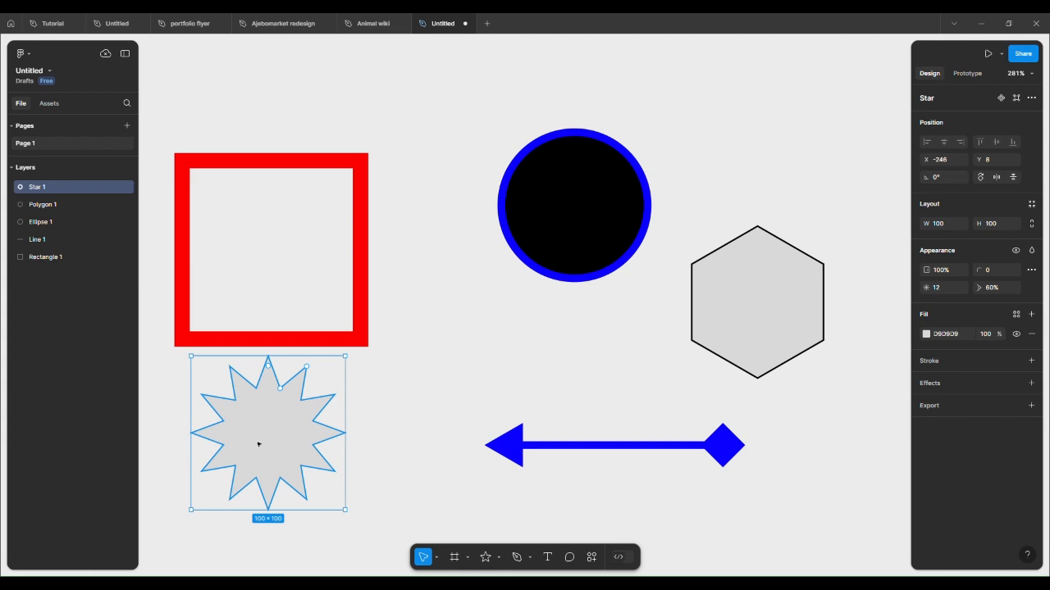
pyautogui.hotkey('ctrl', 'z')
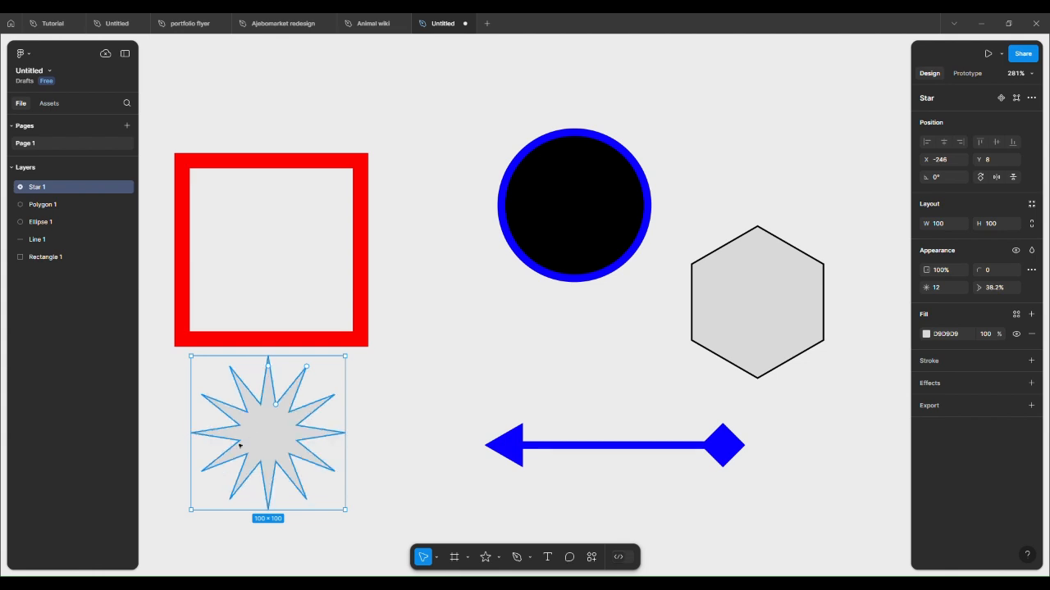
# Step: Set the star's ratio to 60%
pyautogui.click(1007, 288)
pyautogui.press('BackSpace')
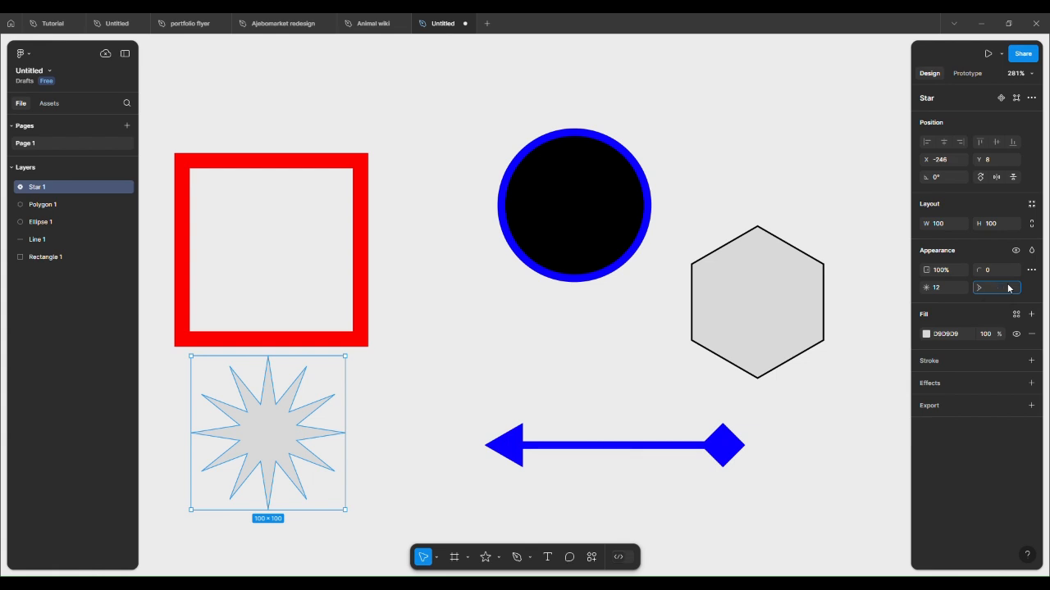
pyautogui.write('60')
pyautogui.press('Return')
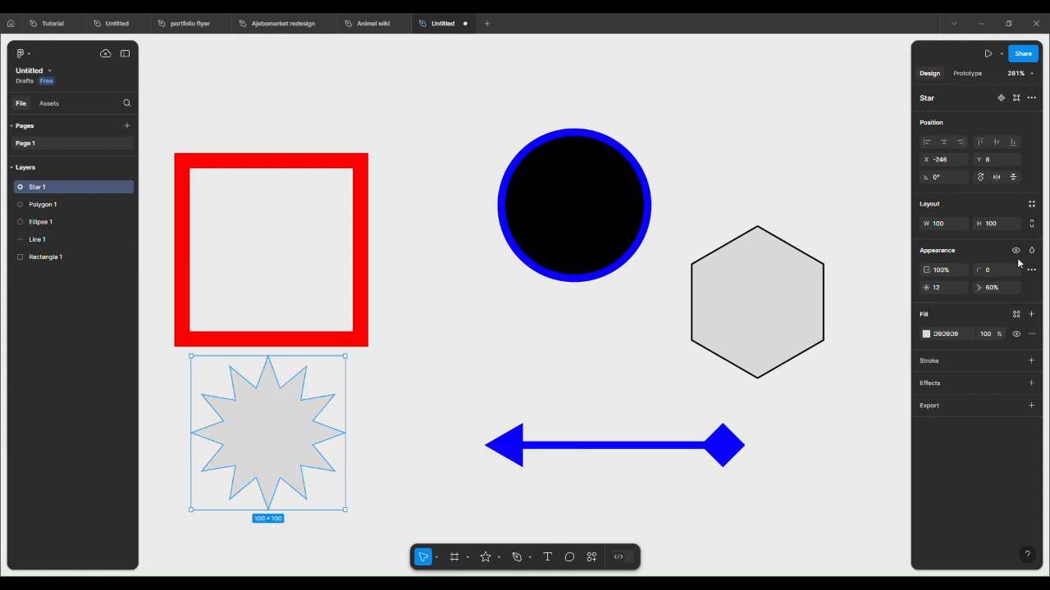
# Step: Set the star's corner radius to 20
pyautogui.click(992, 271)
pyautogui.press('BackSpace')
pyautogui.press('Return')
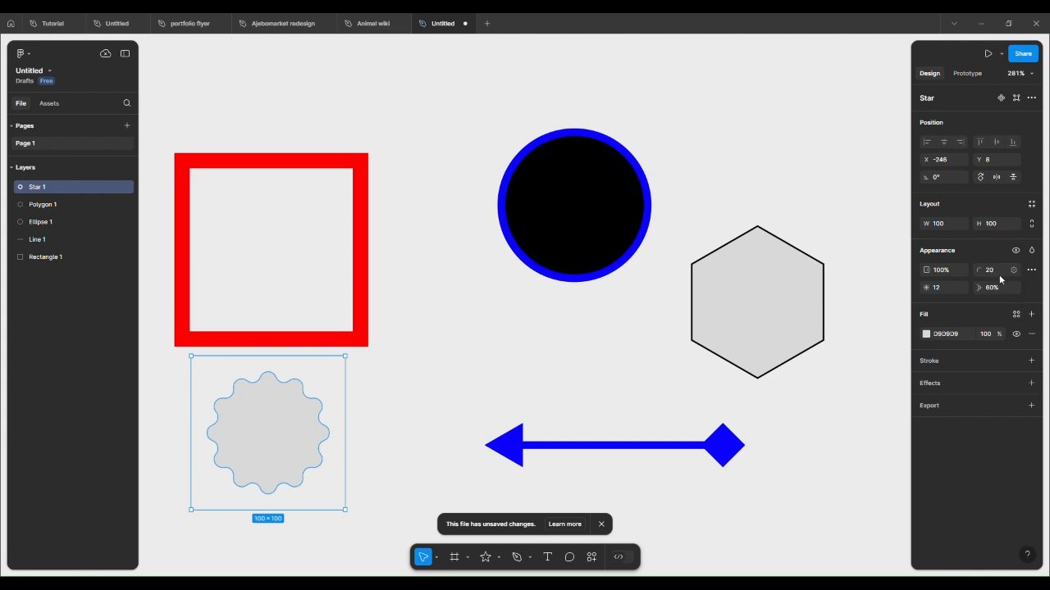
# Step: Undo the star's corner radius, ratio and point count changes
pyautogui.hotkey('ctrl', 'z')
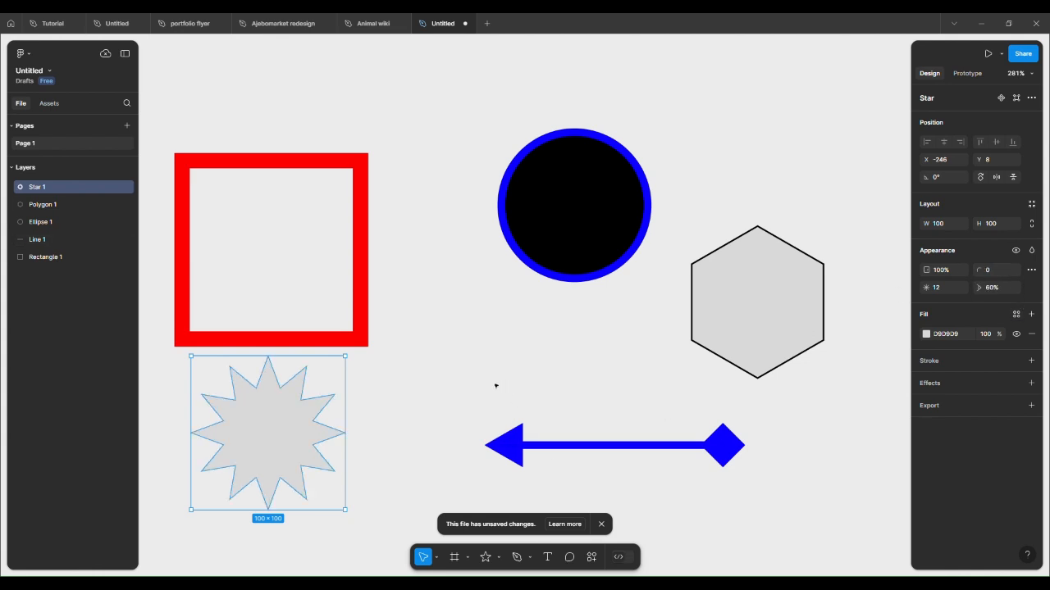
pyautogui.hotkey('ctrl', 'z')
pyautogui.hotkey('ctrl', 'z')
pyautogui.click(495, 385)
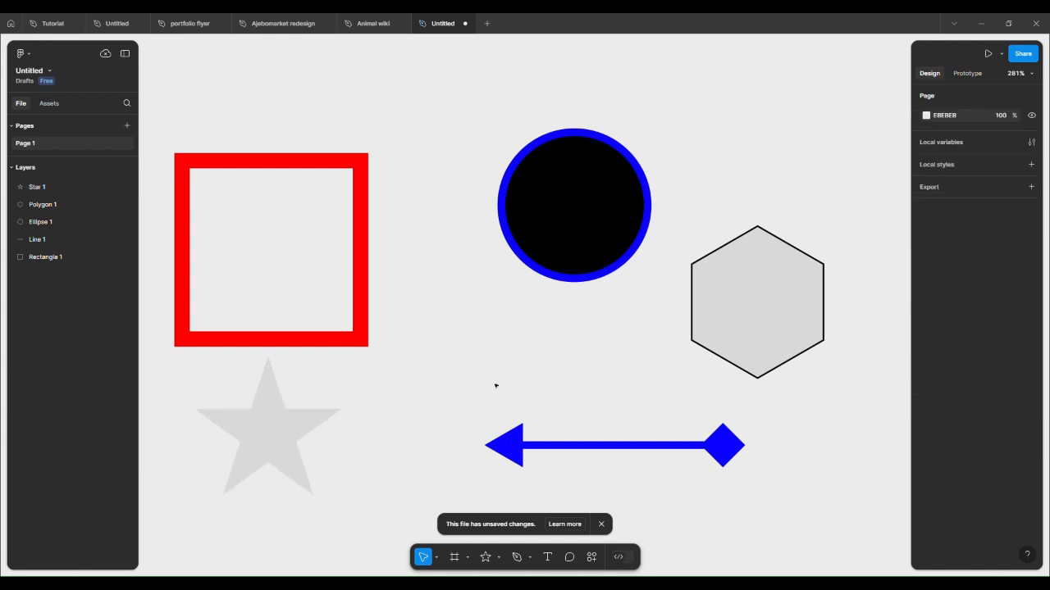
# Step: Dismiss the unsaved-changes notice and save the file
pyautogui.scroll(-1, 495, 385)
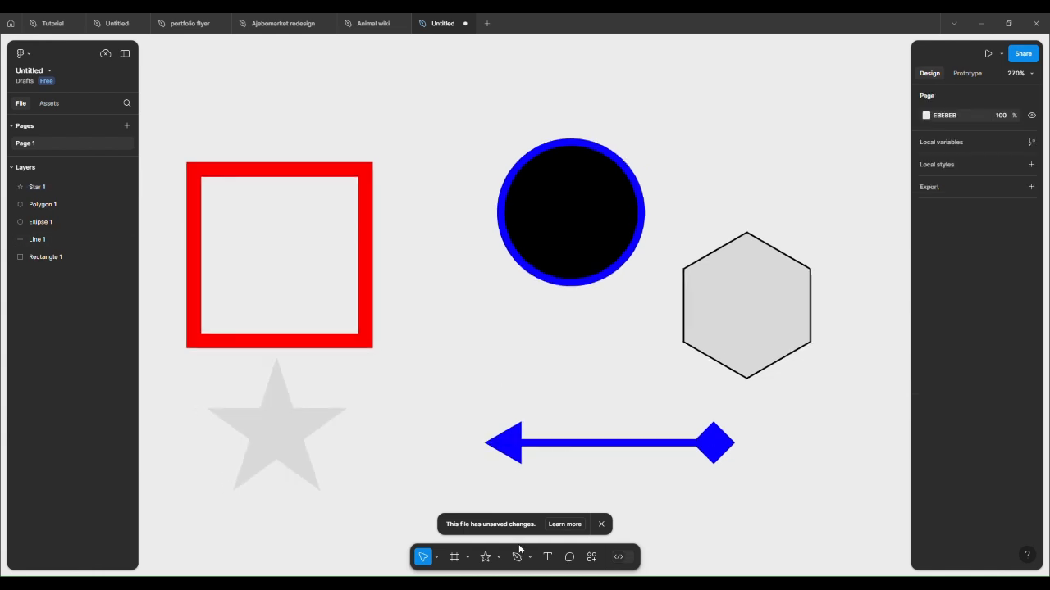
pyautogui.click(499, 558)
pyautogui.click(621, 485)
pyautogui.click(601, 525)
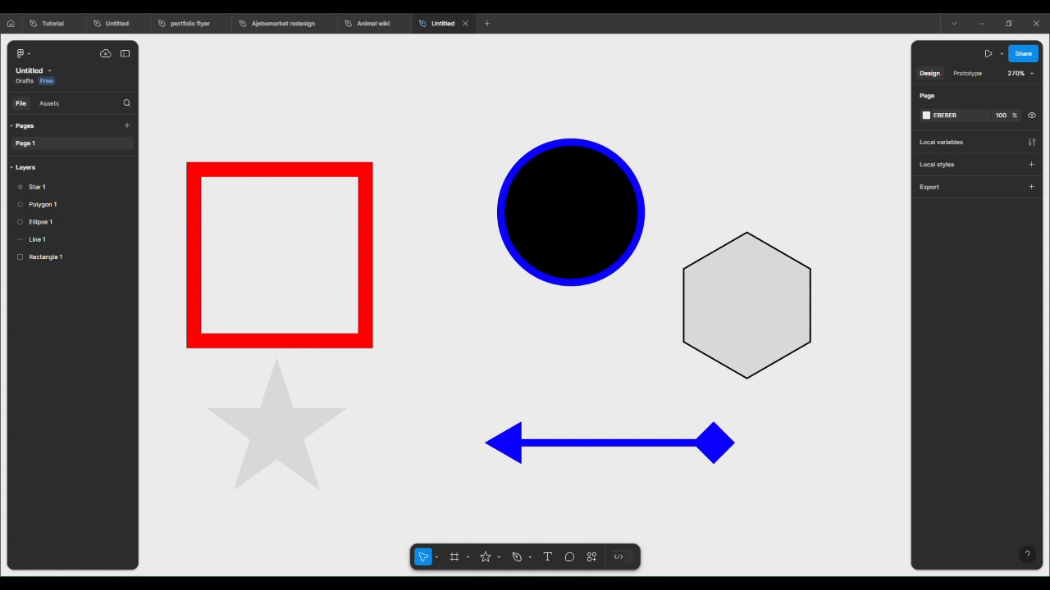
pyautogui.hotkey('ctrl', 's')
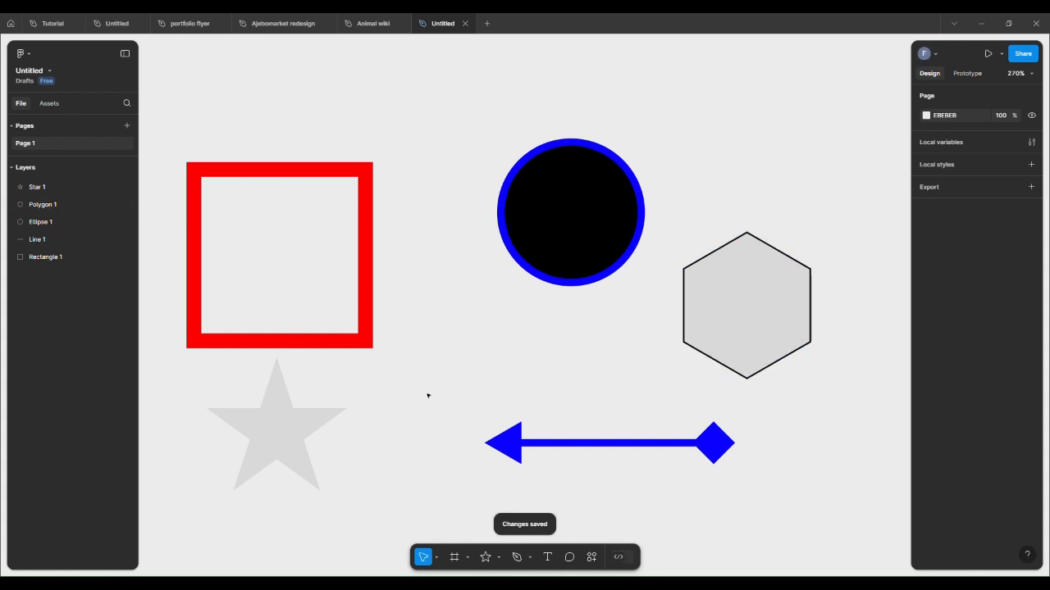
# Step: Insert the mancity-home-jersey-2024 image onto the canvas above the shapes with the Image tool
pyautogui.scroll(-2, 562, 421)
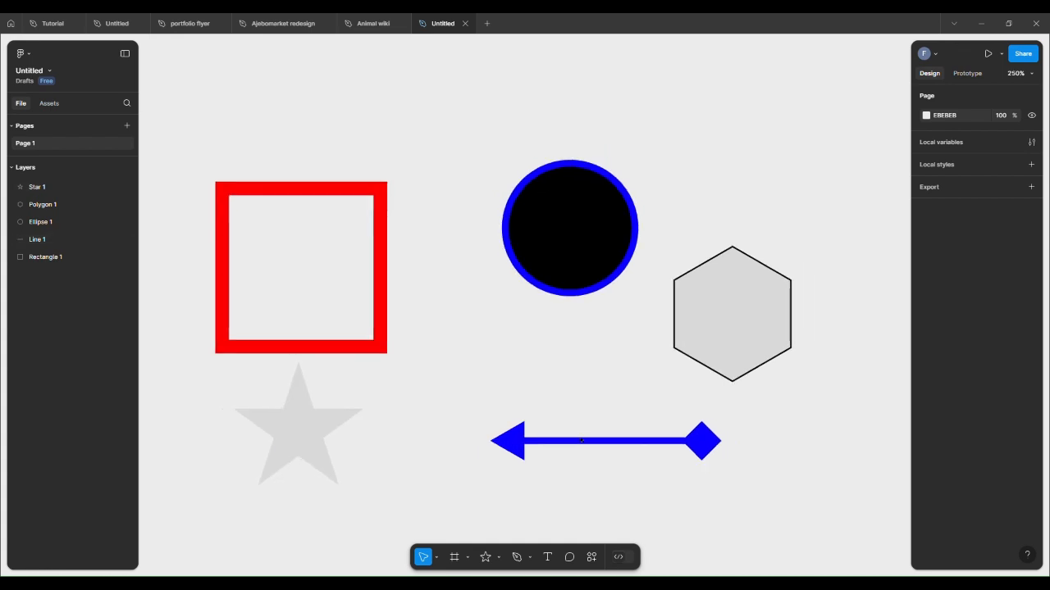
pyautogui.click(499, 558)
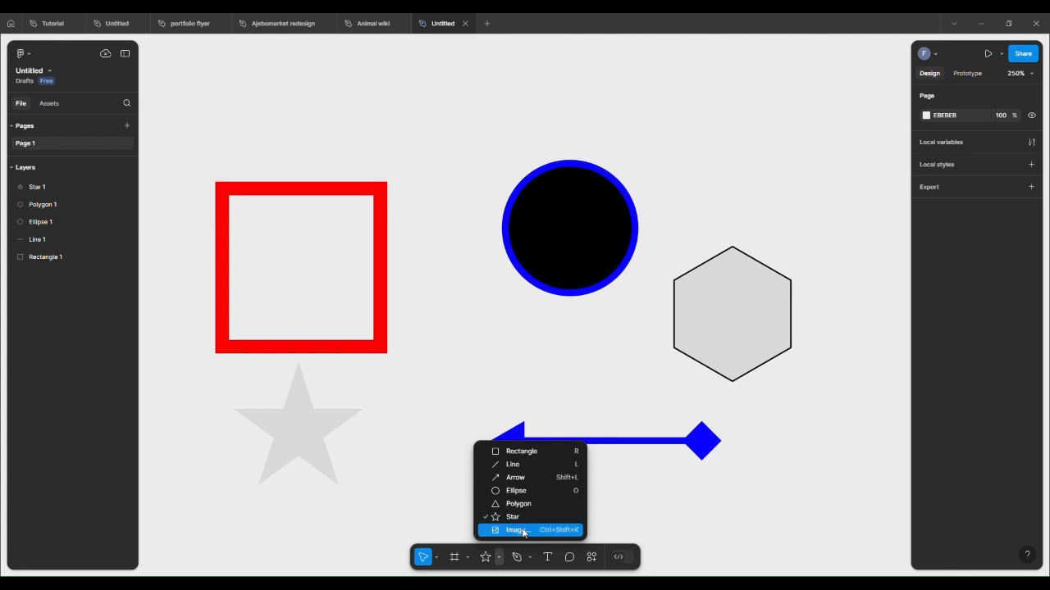
pyautogui.click(523, 531)
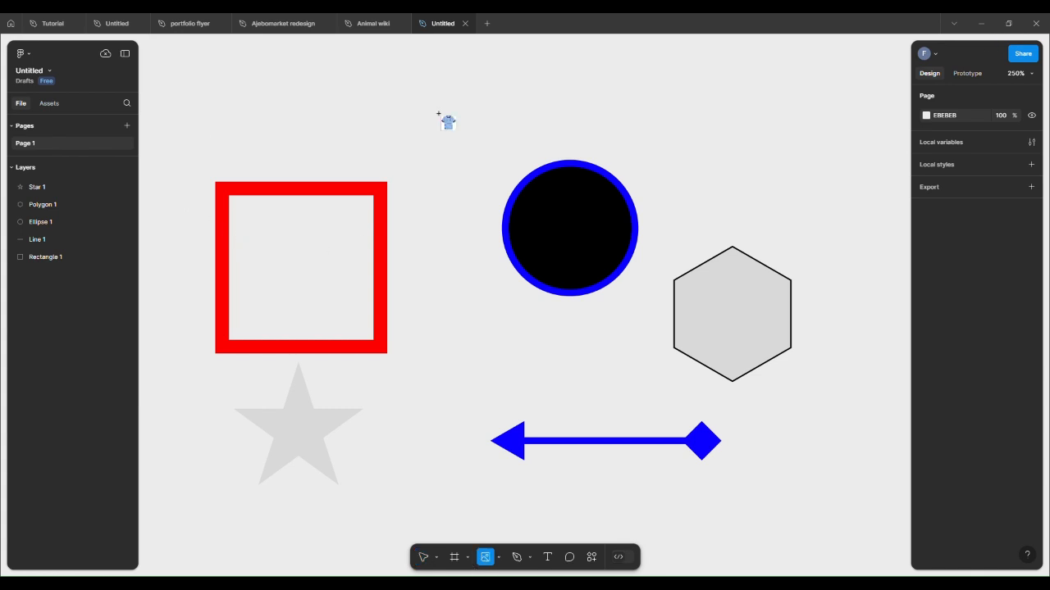
pyautogui.click(435, 101)
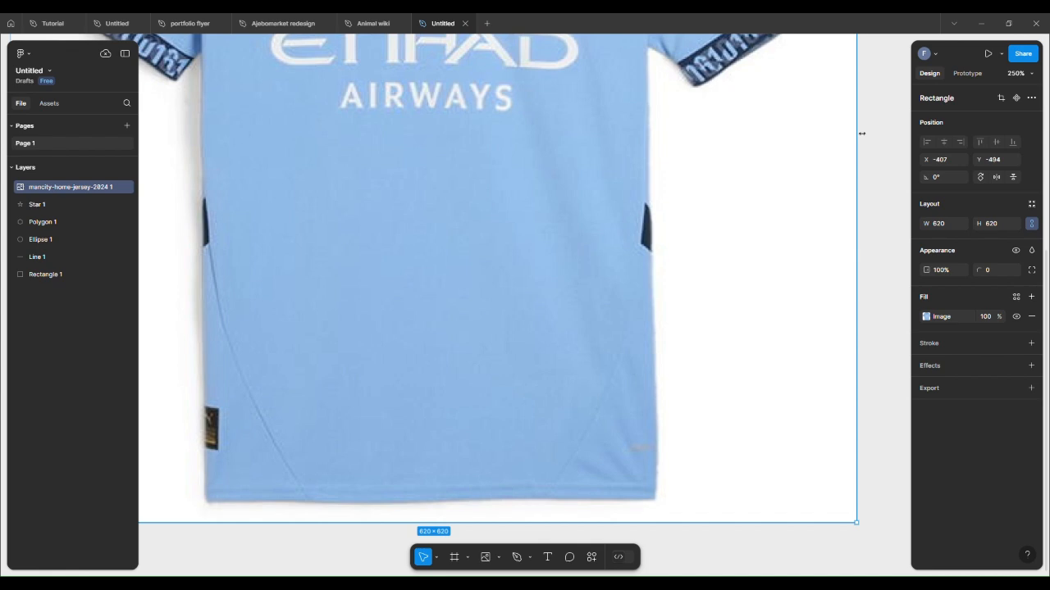
# Step: Resize the jersey image down to about 58 × 58 and place it above the red square
pyautogui.moveTo(861, 133); pyautogui.dragTo(225, 205)
pyautogui.moveTo(209, 73); pyautogui.dragTo(562, 201)
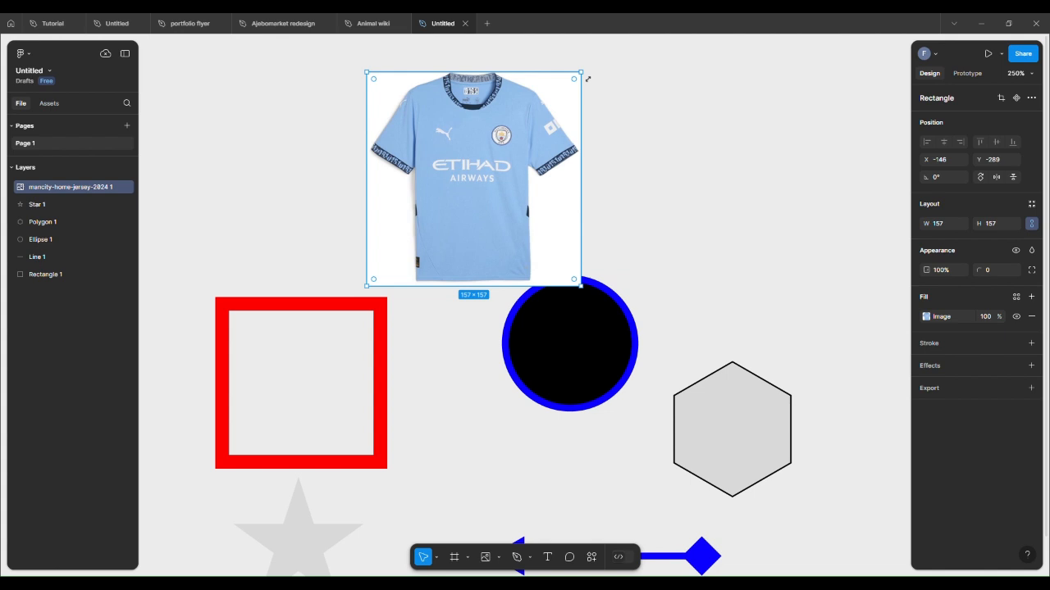
pyautogui.moveTo(587, 79); pyautogui.dragTo(357, 183)
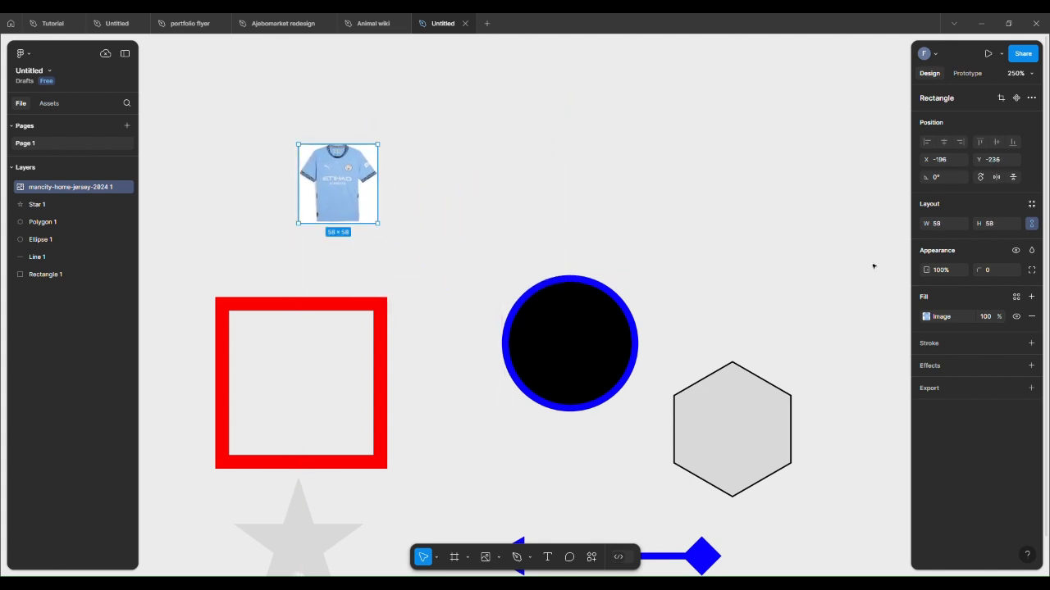
pyautogui.scroll(-5, 666, 220)
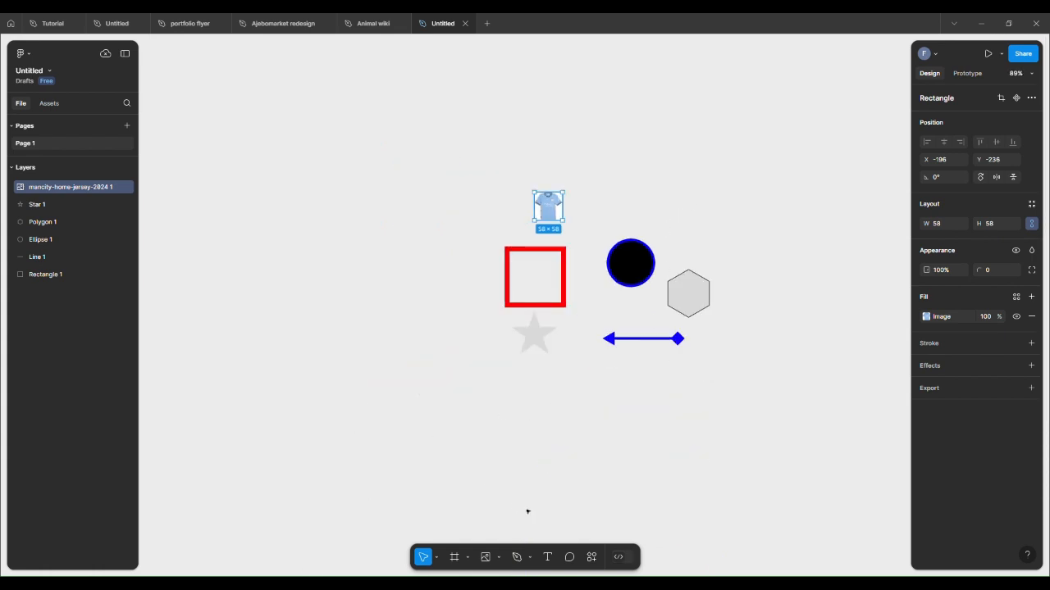
# Step: Draw a closed heart-shaped path with the Pen tool on the canvas below and left of the shapes
pyautogui.click(499, 559)
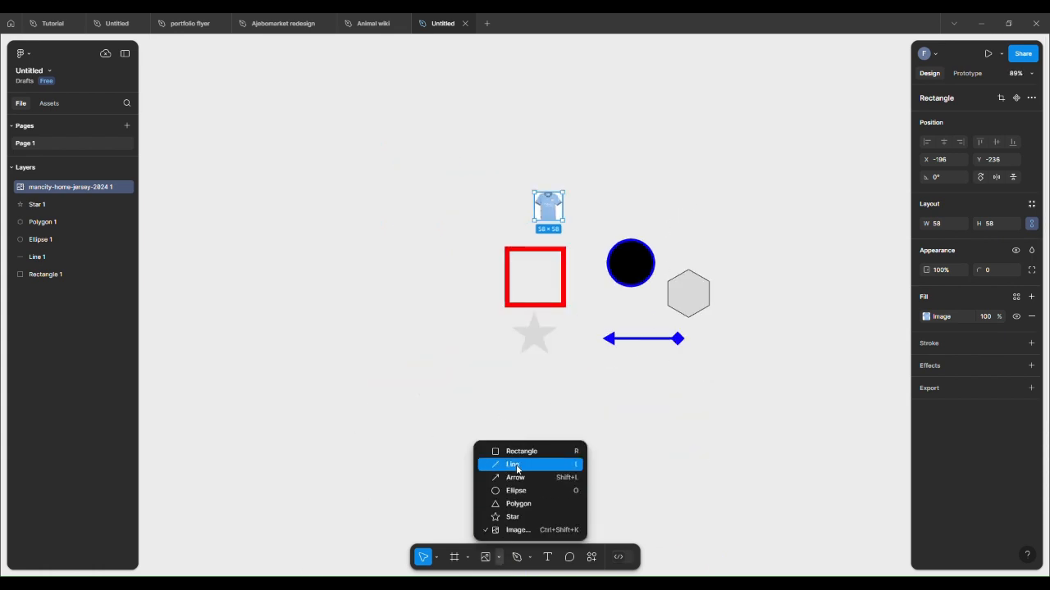
pyautogui.click(614, 478)
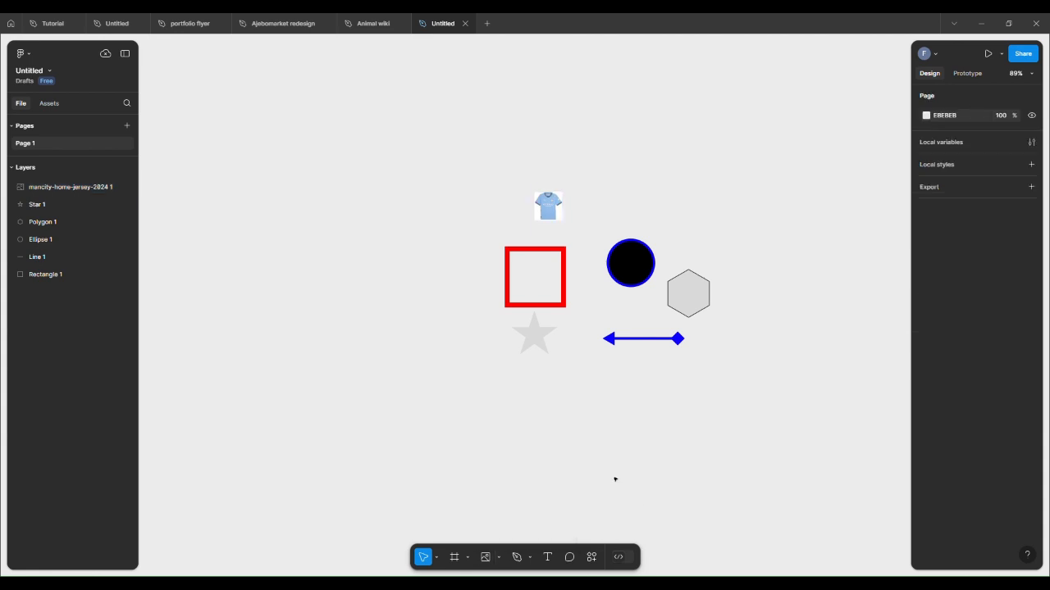
pyautogui.click(530, 558)
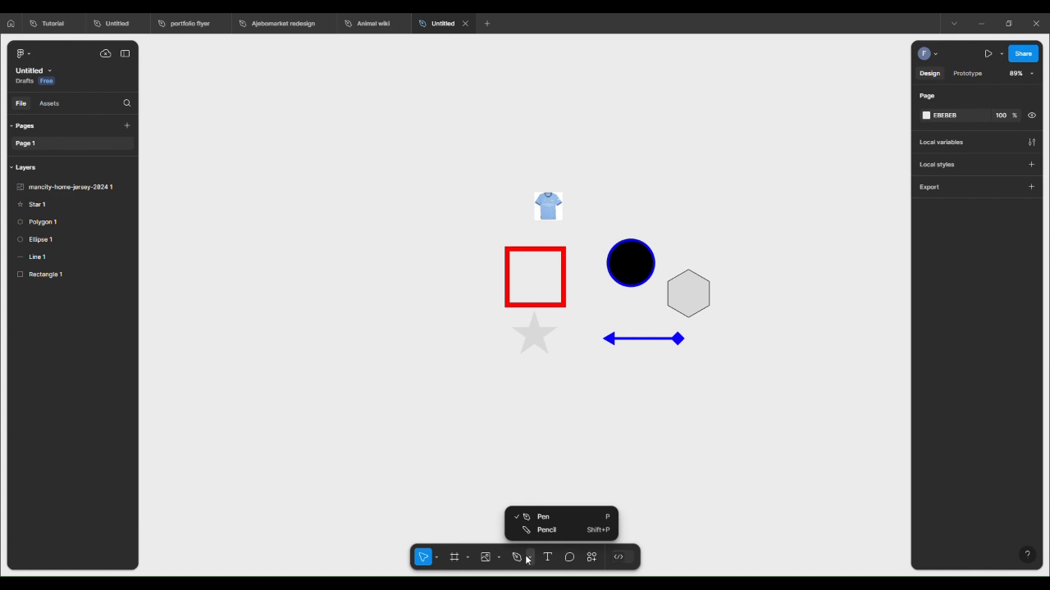
pyautogui.click(547, 516)
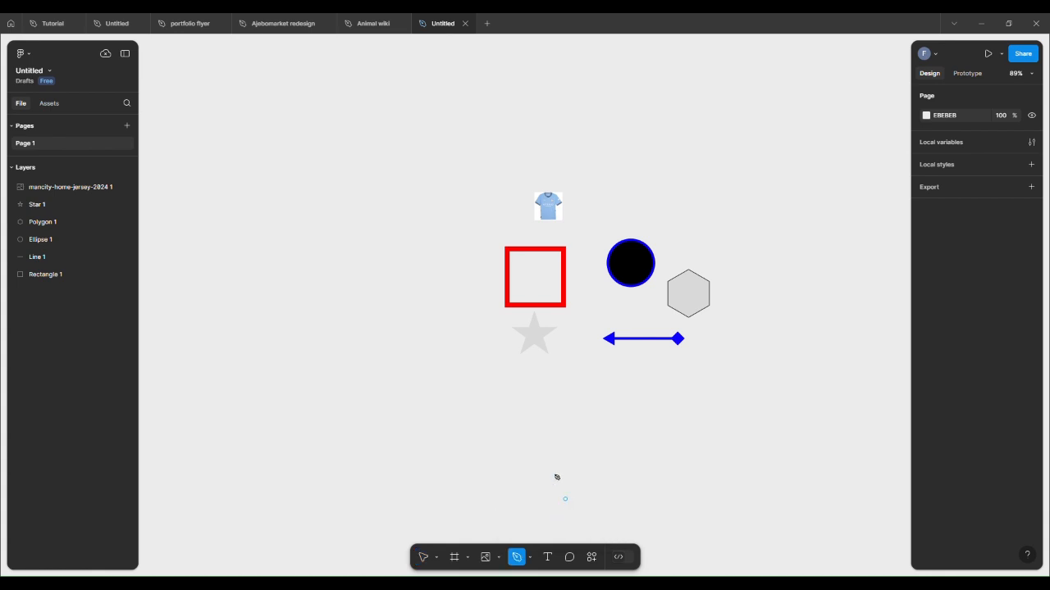
pyautogui.click(324, 447)
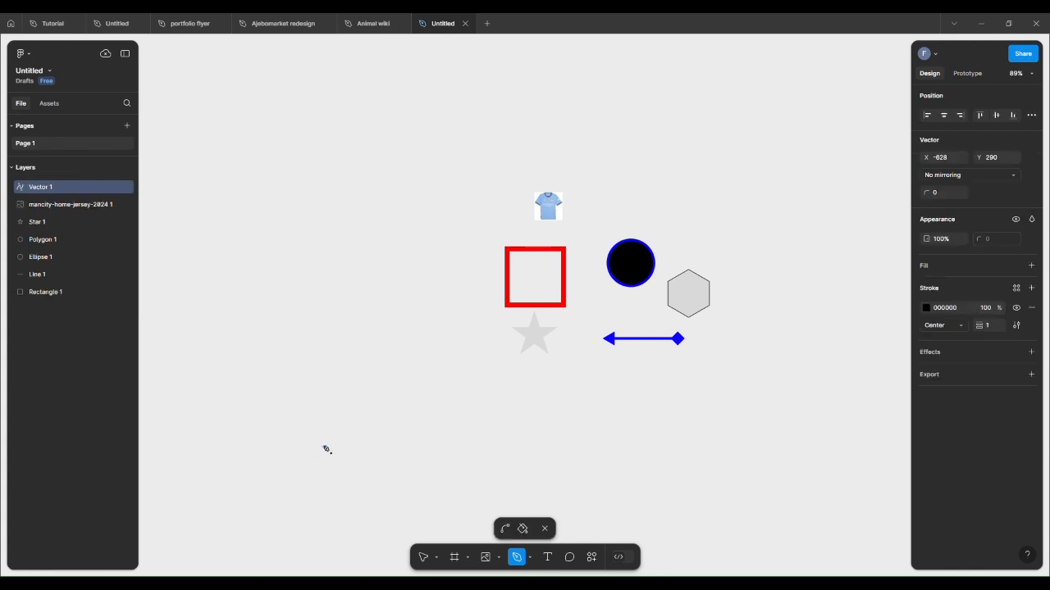
pyautogui.click(309, 395)
pyautogui.click(324, 377)
pyautogui.click(341, 383)
pyautogui.click(347, 396)
pyautogui.click(358, 383)
pyautogui.click(373, 383)
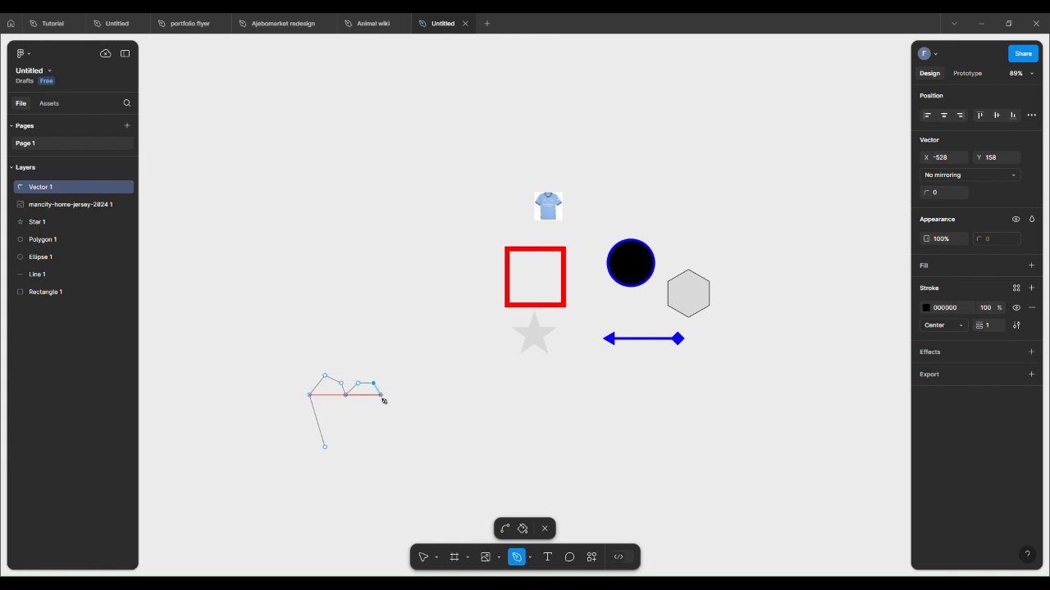
pyautogui.click(377, 403)
pyautogui.click(329, 447)
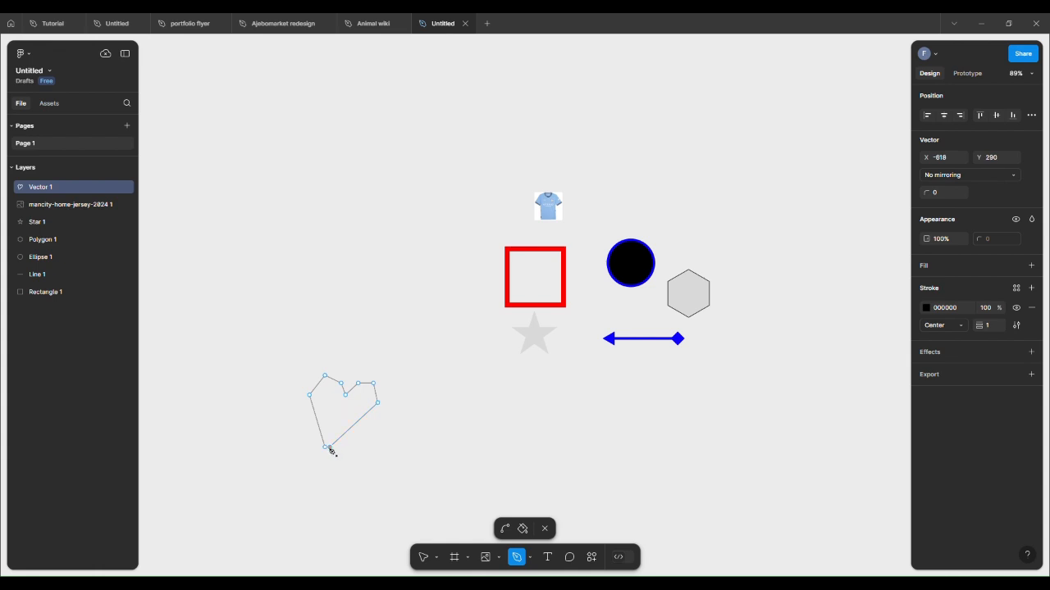
pyautogui.click(544, 531)
pyautogui.click(468, 466)
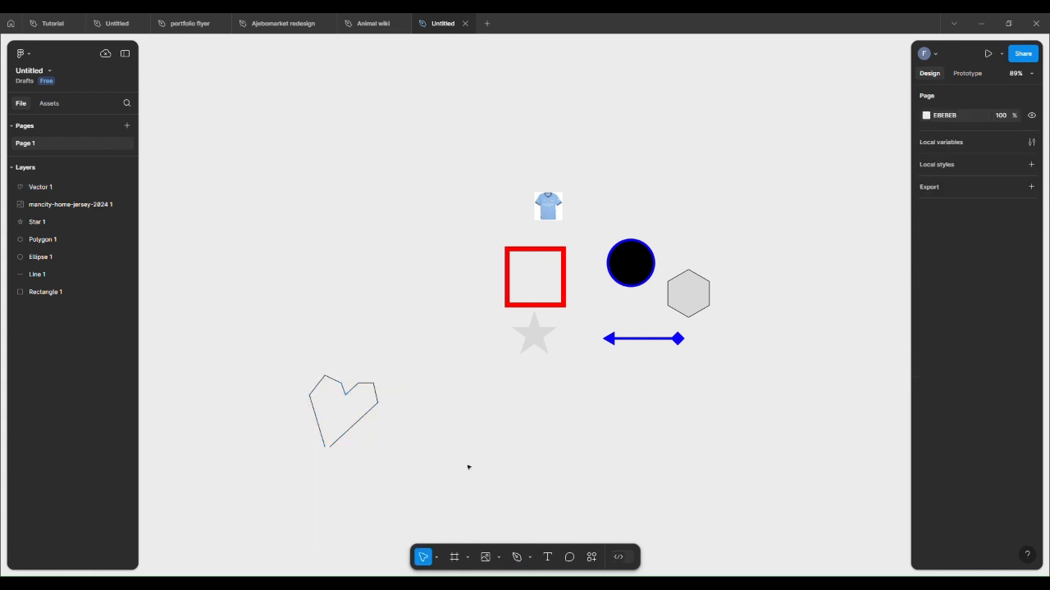
# Step: Set the heart path's corner radius to 30
pyautogui.click(348, 394)
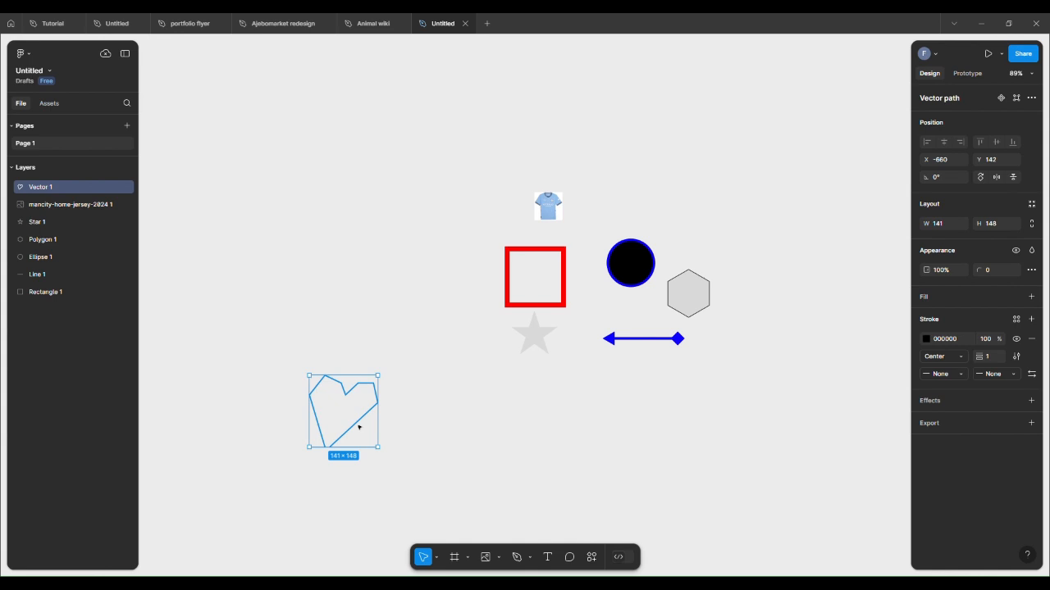
pyautogui.click(997, 271)
pyautogui.write('30')
pyautogui.click(427, 439)
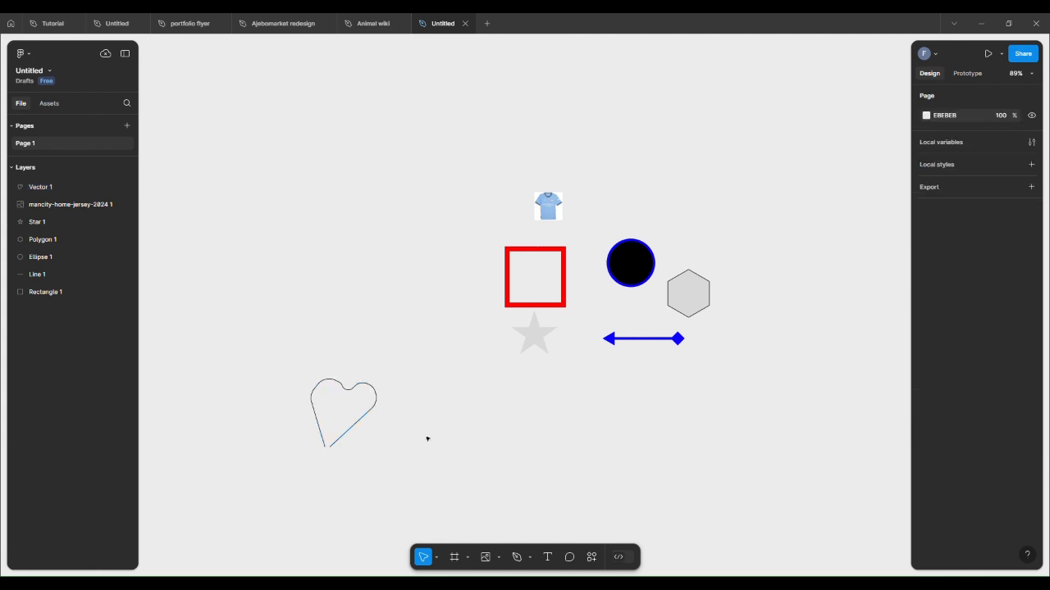
# Step: Adjust the heart path's centre dip point in vector edit mode
pyautogui.doubleClick(349, 393)
pyautogui.moveTo(347, 396); pyautogui.dragTo(339, 423)
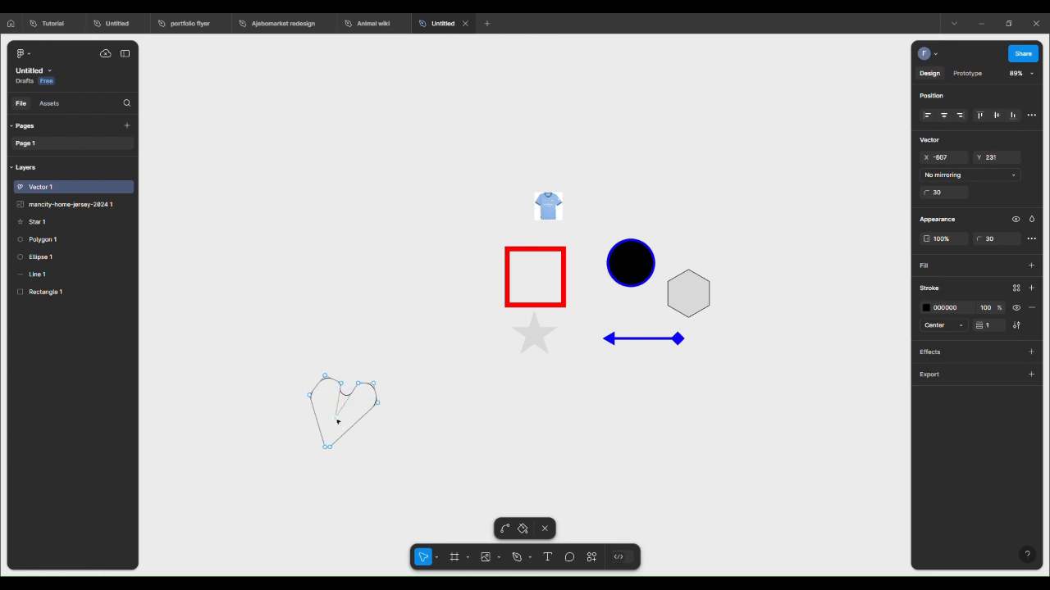
pyautogui.press('Escape')
pyautogui.press('Escape')
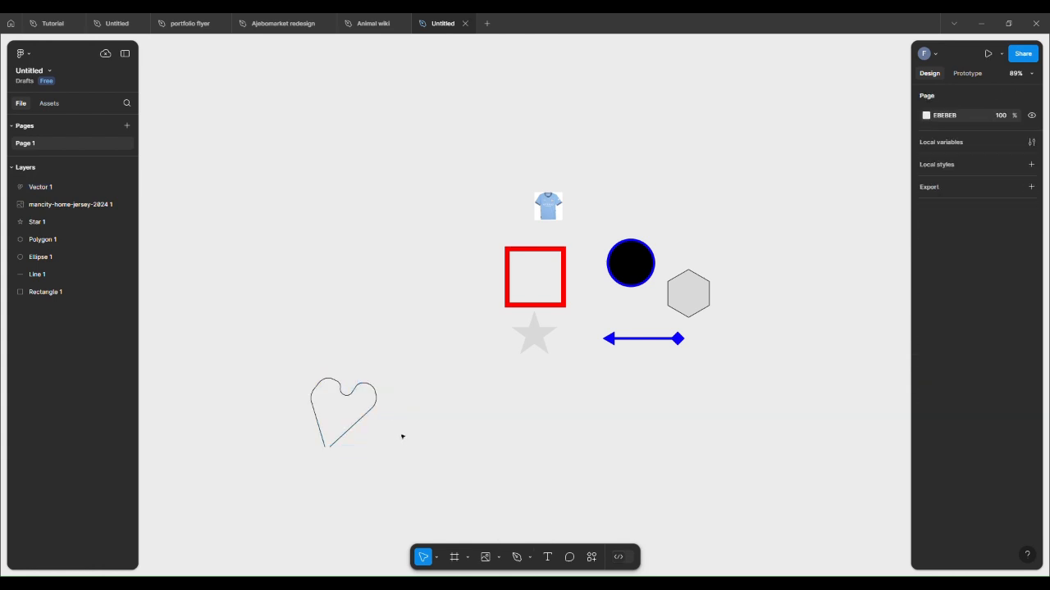
pyautogui.click(335, 384)
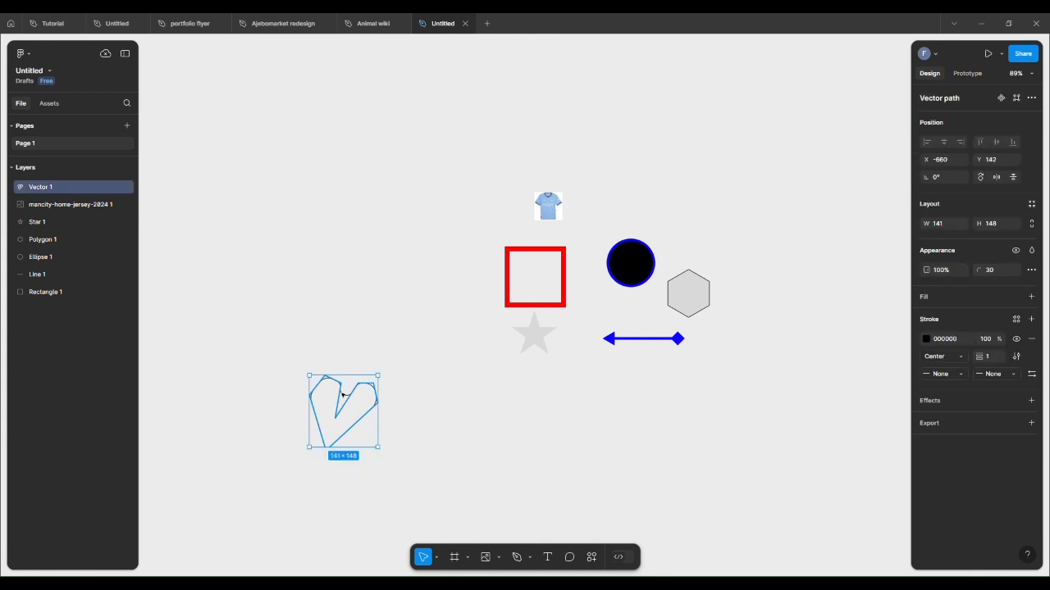
pyautogui.click(433, 429)
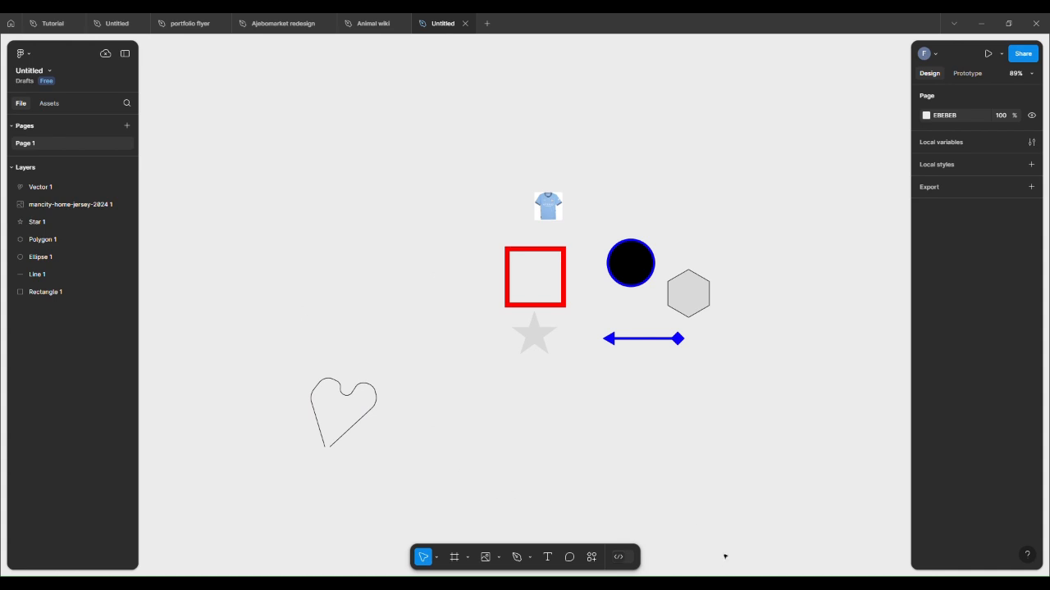
# Step: Draw a car body and two wheels freehand with the Pencil tool below the shapes
pyautogui.click(532, 557)
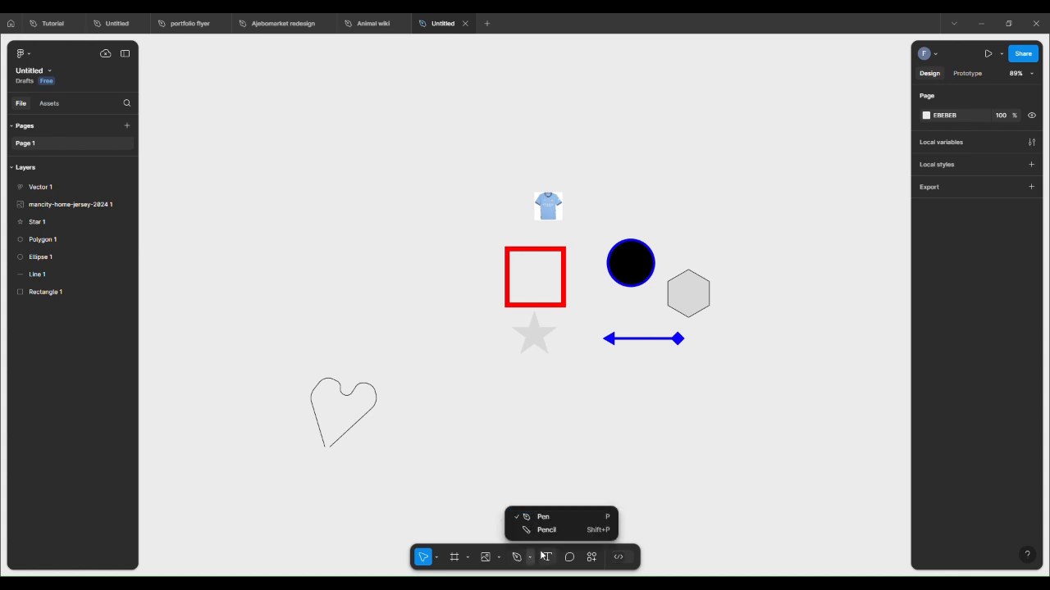
pyautogui.click(533, 530)
pyautogui.moveTo(416, 490)
pyautogui.mouseDown()
pyautogui.moveTo(434, 449)
pyautogui.moveTo(531, 456)
pyautogui.moveTo(594, 431)
pyautogui.moveTo(614, 464)
pyautogui.moveTo(644, 462)
pyautogui.moveTo(710, 412)
pyautogui.moveTo(632, 456)
pyautogui.moveTo(480, 477)
pyautogui.moveTo(579, 441)
pyautogui.moveTo(623, 444)
pyautogui.moveTo(627, 483)
pyautogui.mouseUp()
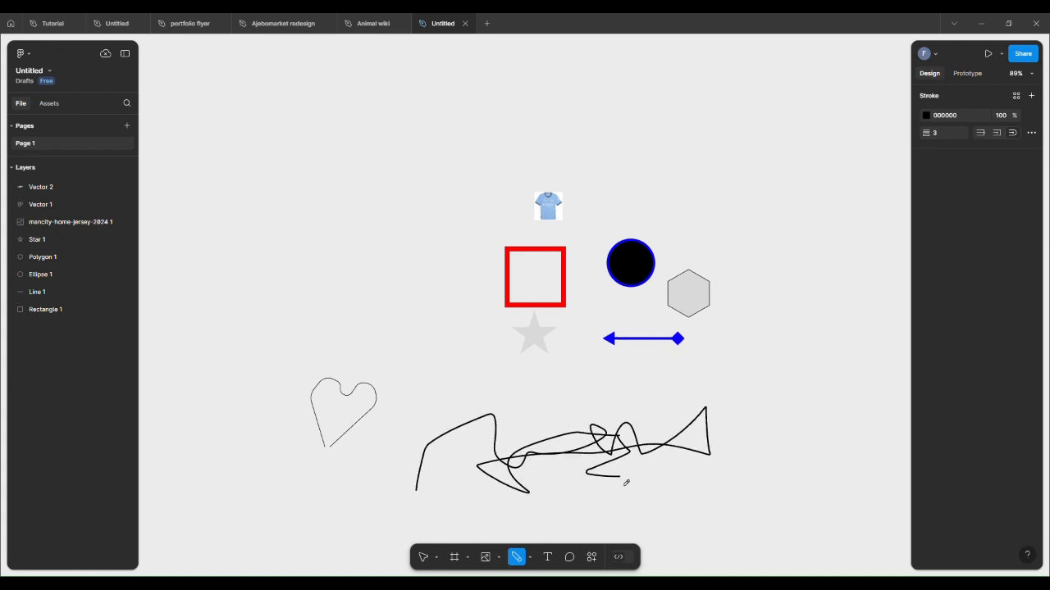
pyautogui.hotkey('ctrl', 'z')
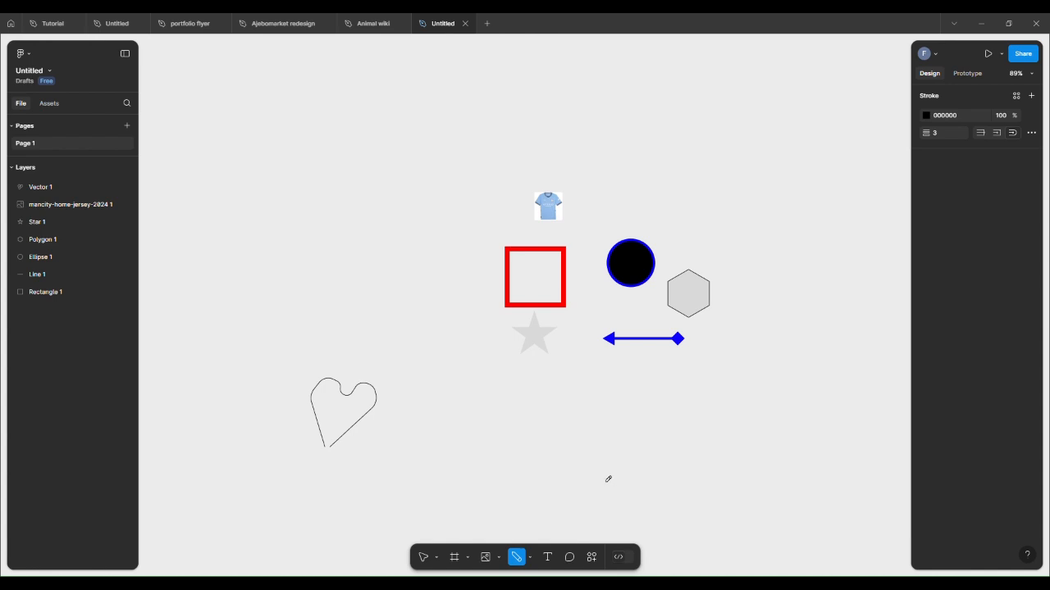
pyautogui.moveTo(484, 451)
pyautogui.mouseDown()
pyautogui.moveTo(592, 435)
pyautogui.moveTo(596, 461)
pyautogui.moveTo(654, 464)
pyautogui.moveTo(656, 506)
pyautogui.moveTo(610, 502)
pyautogui.moveTo(597, 488)
pyautogui.moveTo(583, 504)
pyautogui.moveTo(512, 503)
pyautogui.moveTo(503, 487)
pyautogui.moveTo(446, 498)
pyautogui.moveTo(436, 487)
pyautogui.moveTo(436, 468)
pyautogui.moveTo(482, 445)
pyautogui.mouseUp()
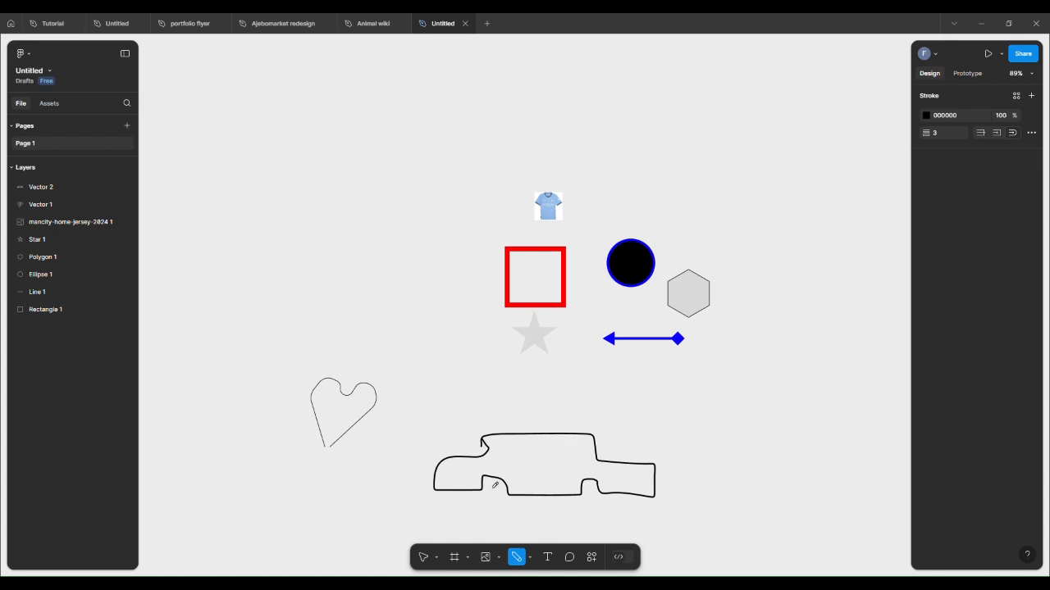
pyautogui.moveTo(492, 487)
pyautogui.mouseDown()
pyautogui.moveTo(485, 512)
pyautogui.moveTo(516, 526)
pyautogui.moveTo(492, 479)
pyautogui.mouseUp()
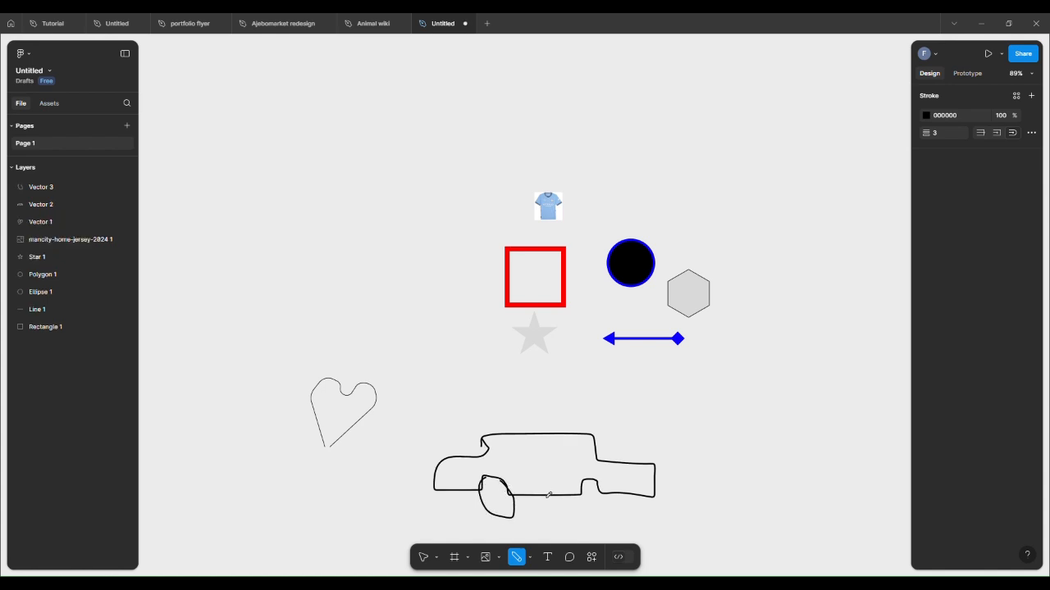
pyautogui.moveTo(594, 485)
pyautogui.mouseDown()
pyautogui.moveTo(603, 528)
pyautogui.moveTo(605, 500)
pyautogui.moveTo(593, 487)
pyautogui.mouseUp()
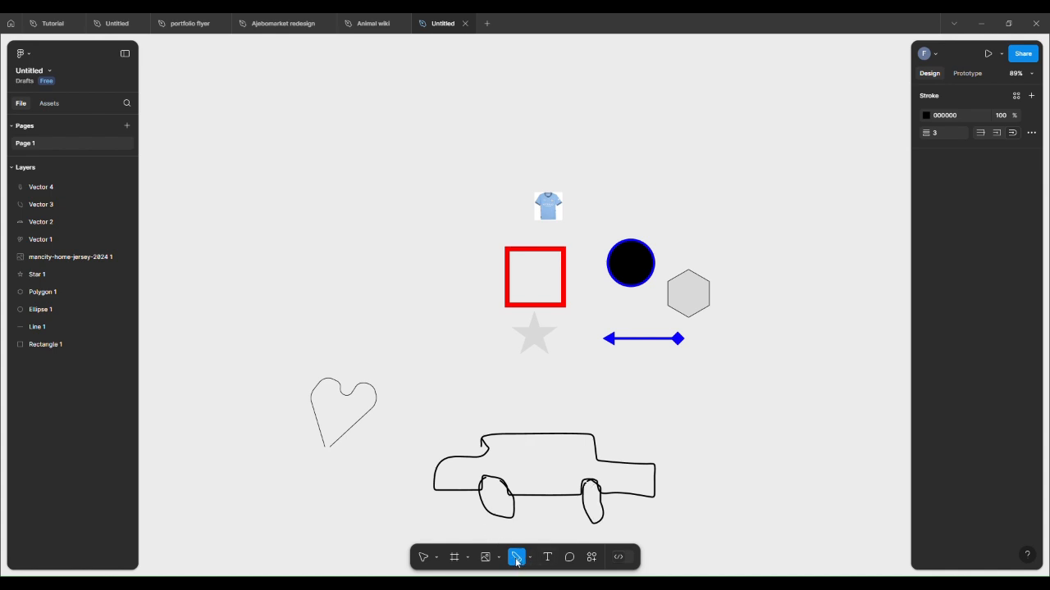
# Step: Delete the pencil-drawn car body, both wheels and the heart path from the canvas
pyautogui.click(422, 558)
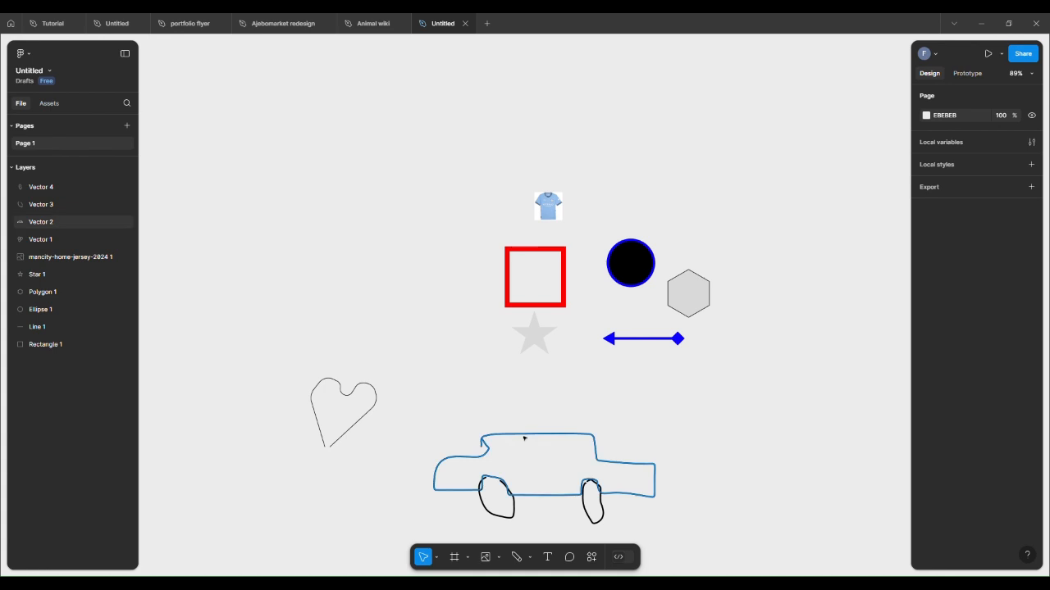
pyautogui.moveTo(525, 449)
pyautogui.mouseDown()
pyautogui.moveTo(572, 445)
pyautogui.moveTo(544, 426)
pyautogui.moveTo(522, 433)
pyautogui.moveTo(541, 438)
pyautogui.moveTo(540, 452)
pyautogui.mouseUp()
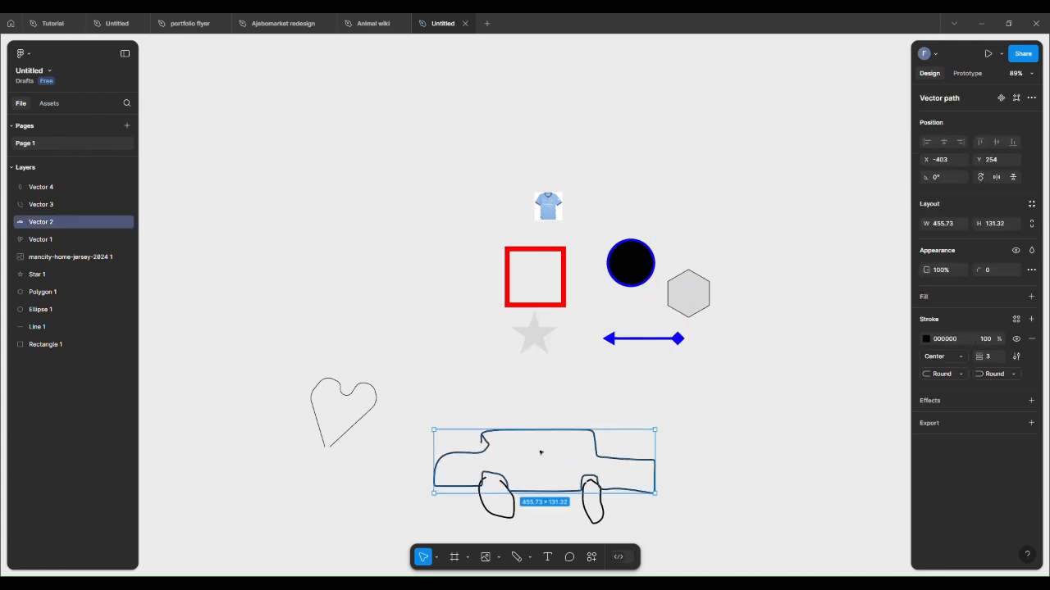
pyautogui.press('Delete')
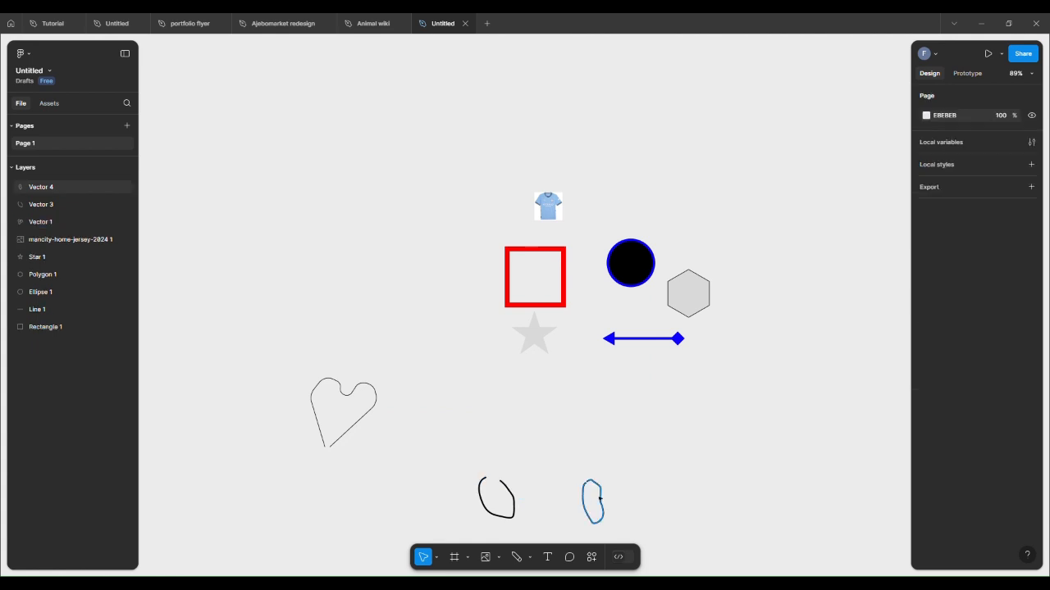
pyautogui.click(591, 484)
pyautogui.press('Delete')
pyautogui.click(510, 496)
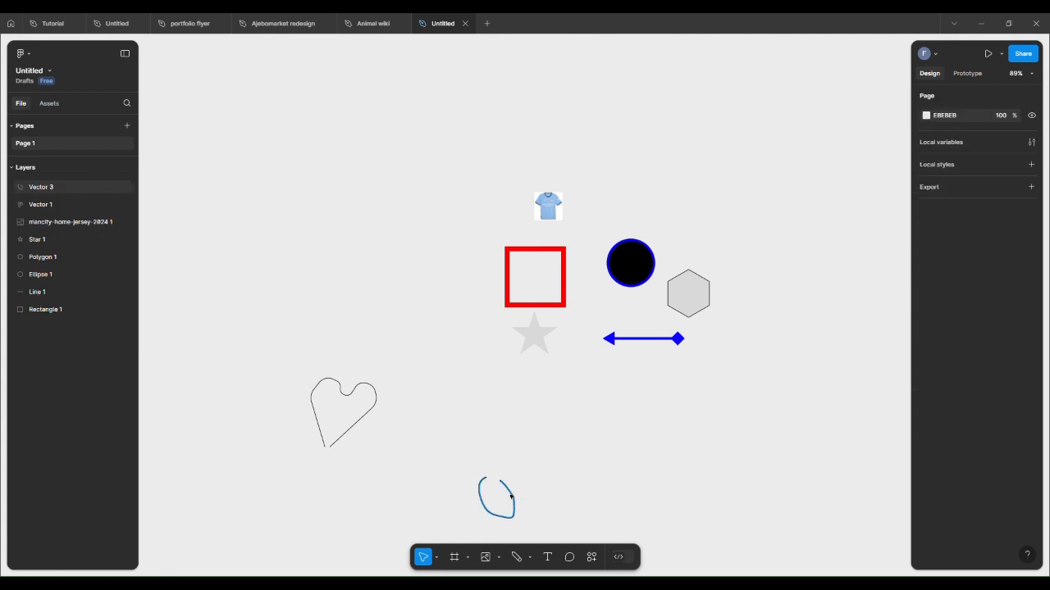
pyautogui.press('Delete')
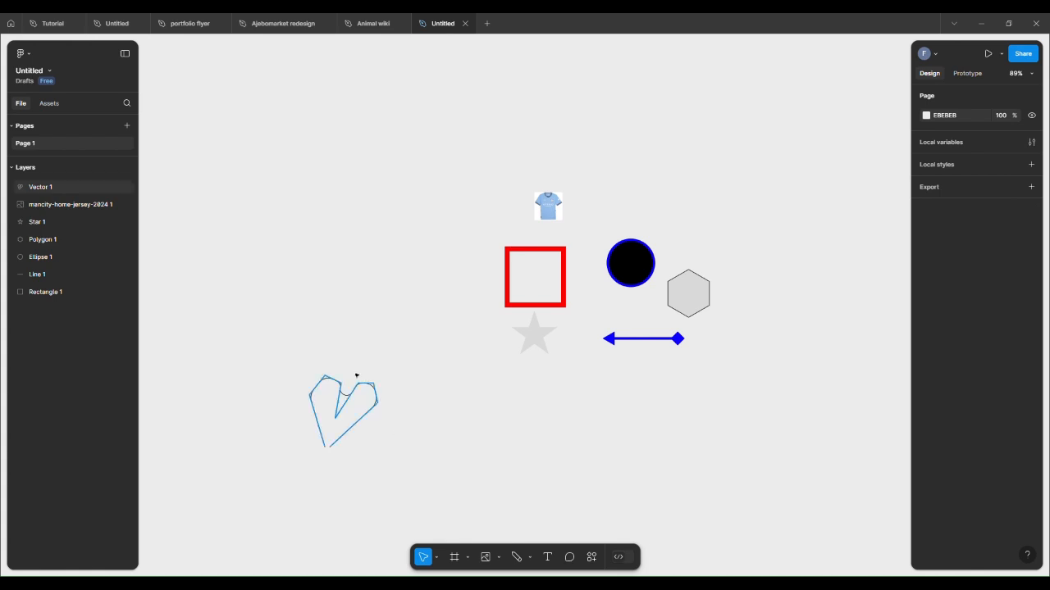
pyautogui.click(354, 399)
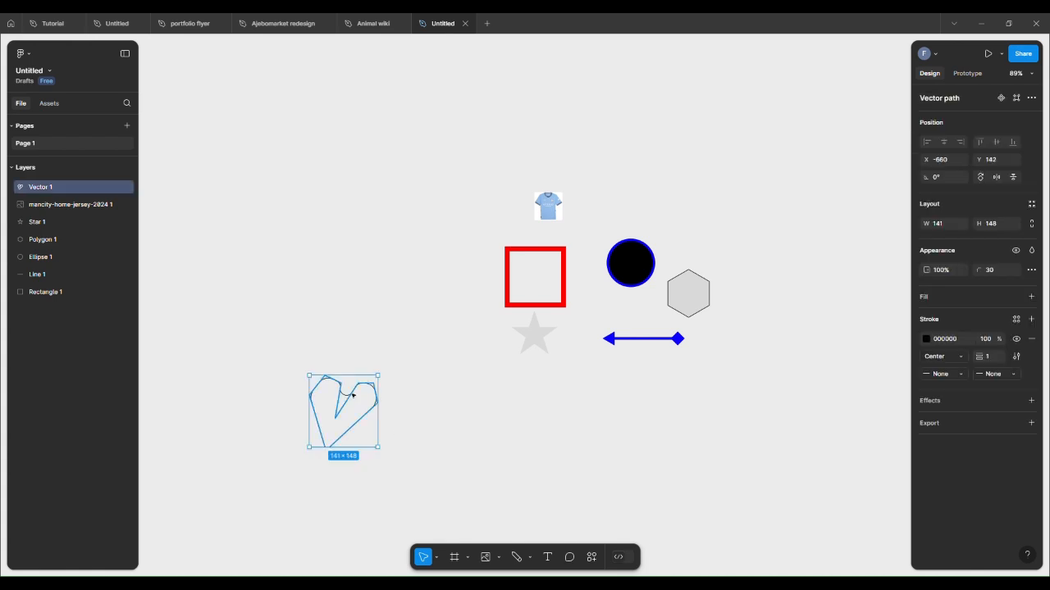
pyautogui.press('Delete')
pyautogui.click(547, 556)
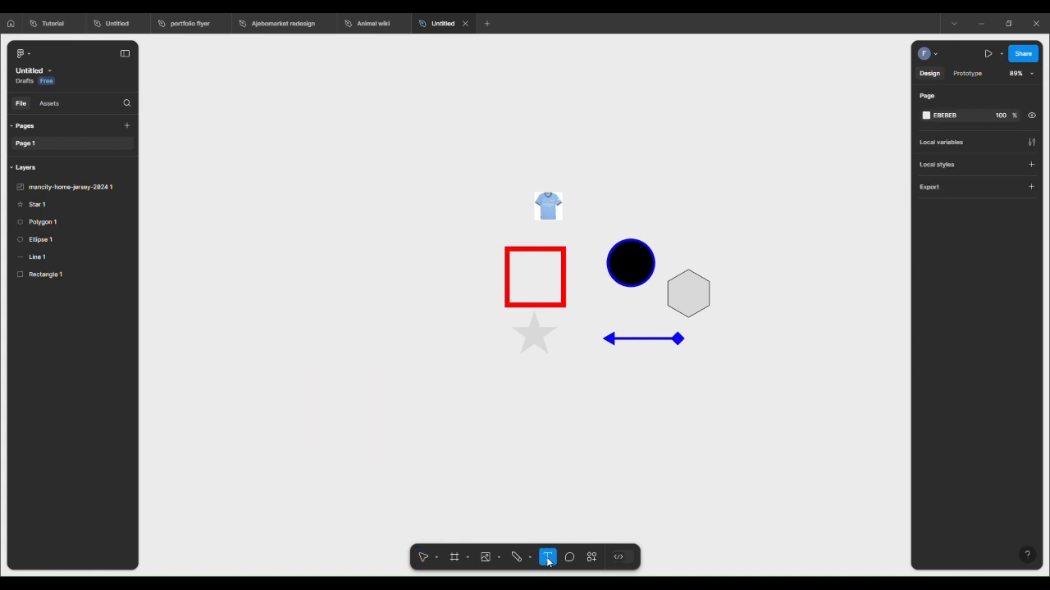
pyautogui.click(457, 456)
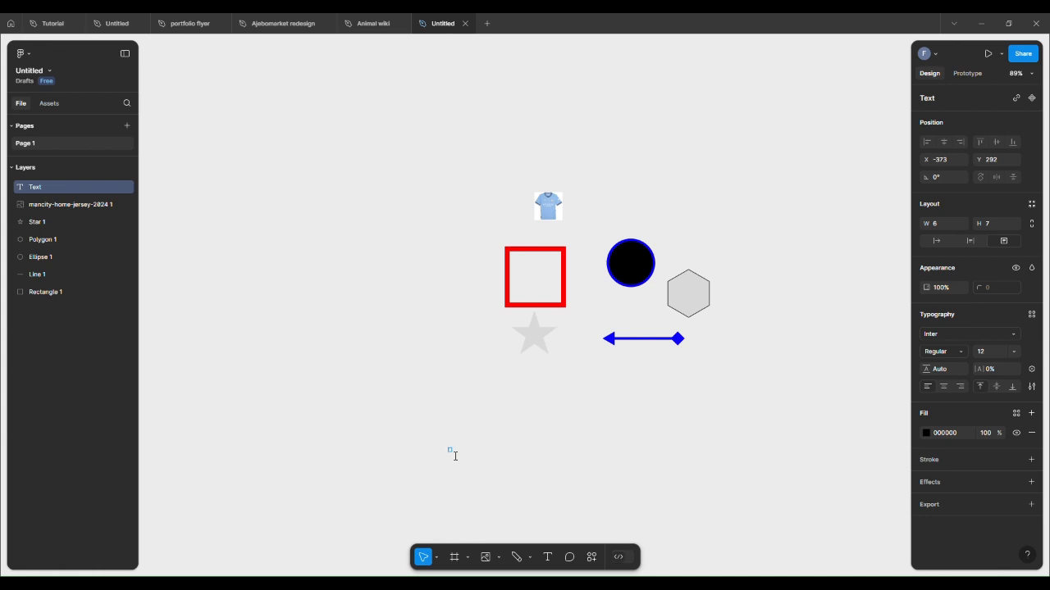
pyautogui.write('helo')
pyautogui.press('BackSpace')
pyautogui.press('BackSpace')
pyautogui.click(464, 452)
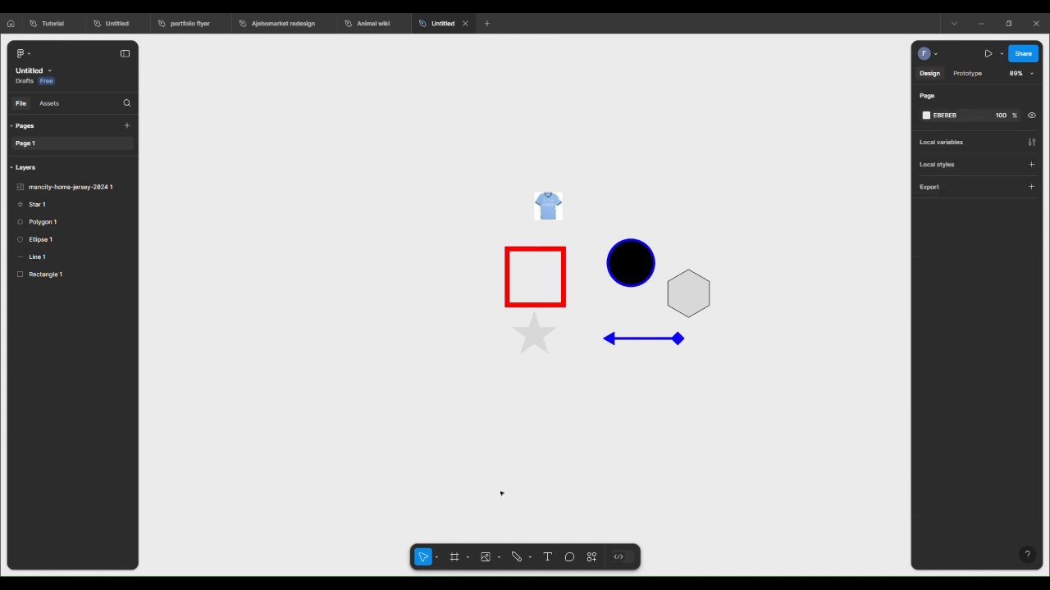
# Step: Add the text HELLO CLASS below the shapes and set its font to Inknut Antiqua
pyautogui.press('t')
pyautogui.click(487, 441)
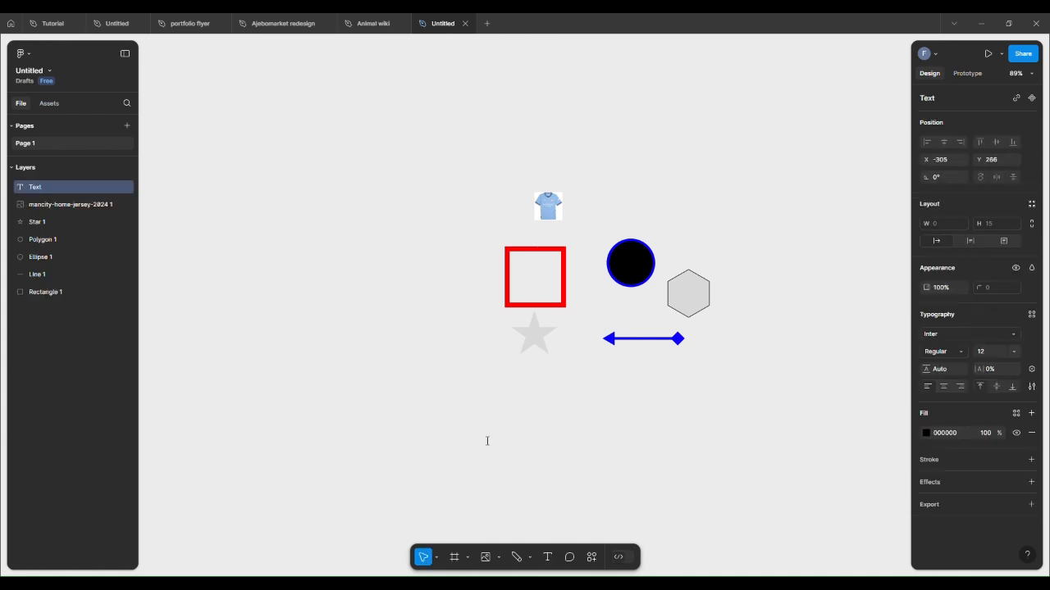
pyautogui.write('HELLO CLASS')
pyautogui.press('Escape')
pyautogui.click(1014, 334)
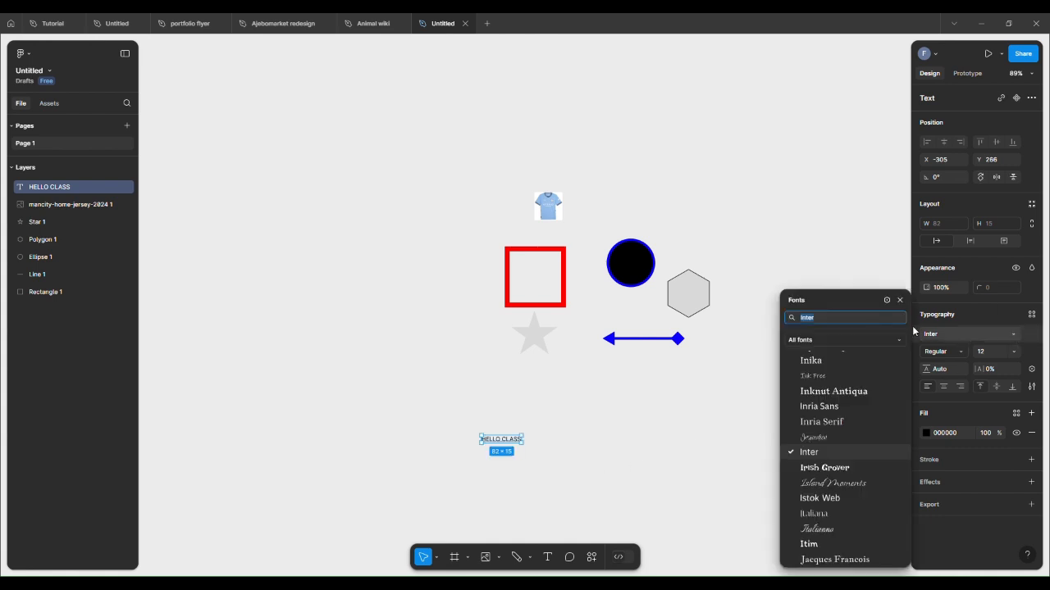
pyautogui.click(833, 397)
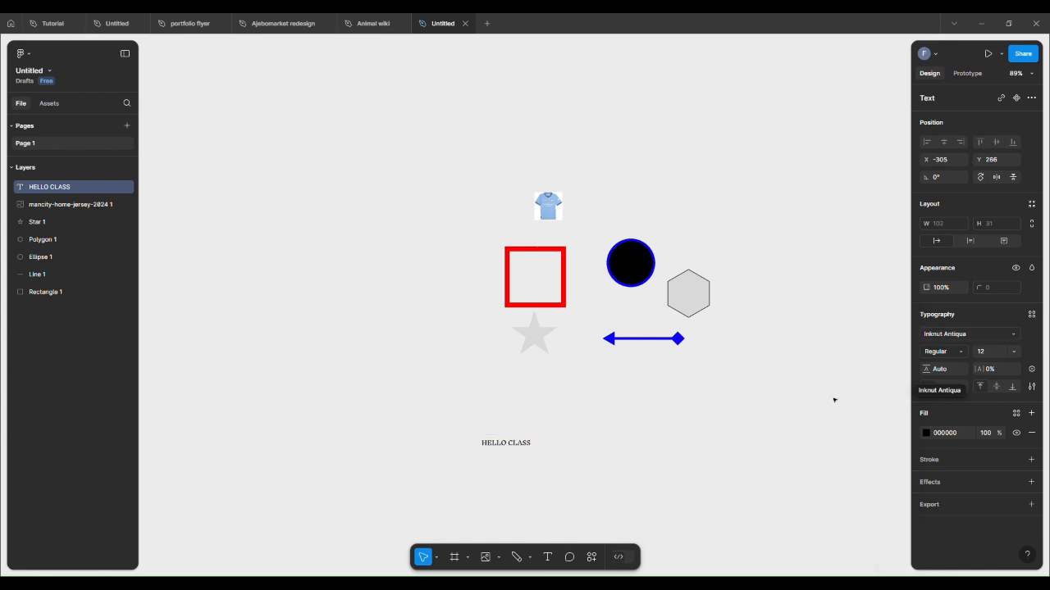
# Step: Set the HELLO CLASS text weight to ExtraBold and its size to 36
pyautogui.click(969, 352)
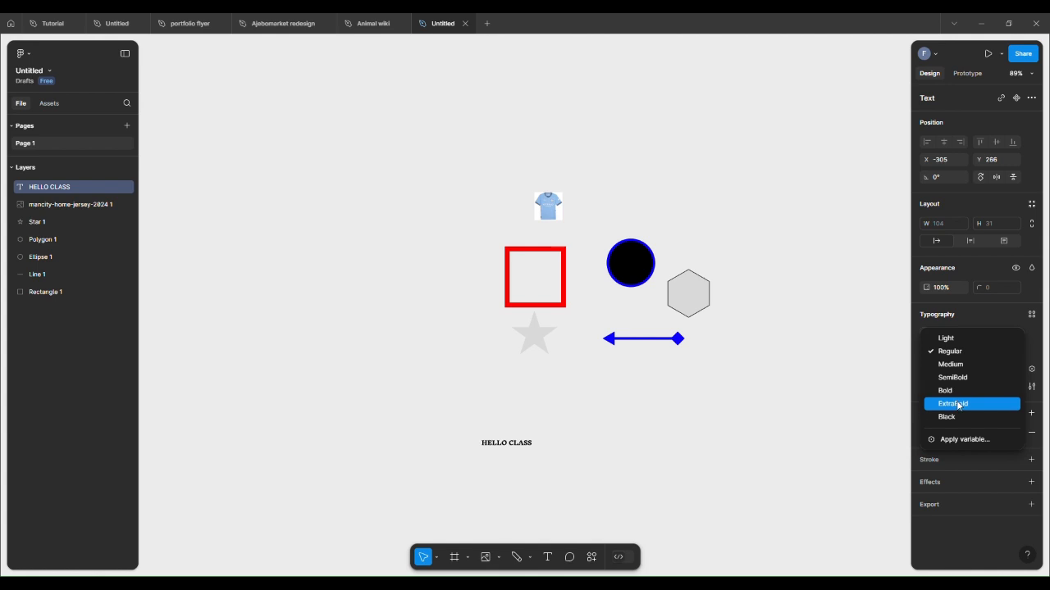
pyautogui.click(958, 403)
pyautogui.click(1017, 352)
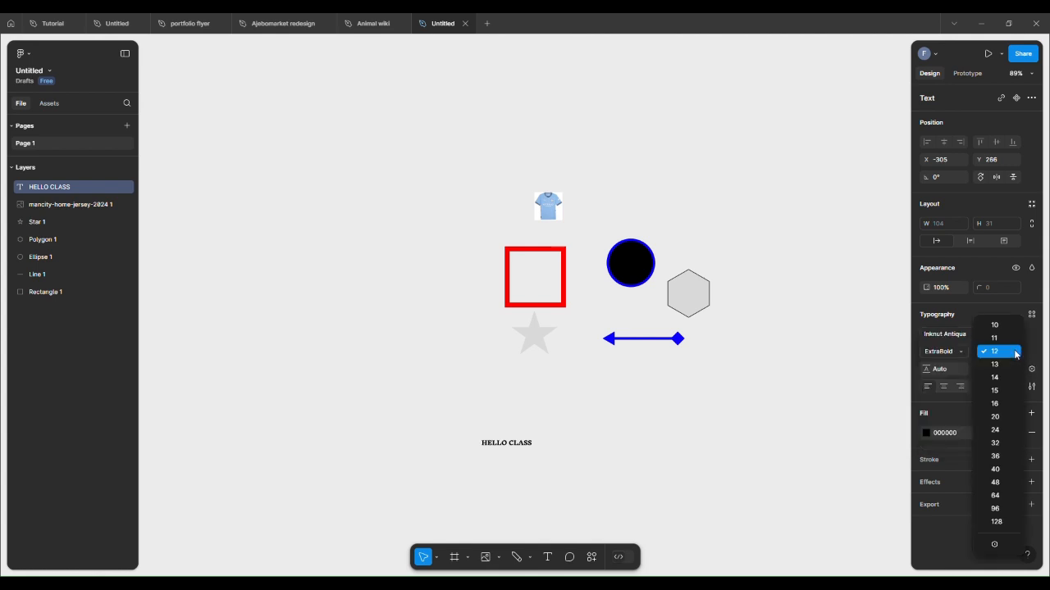
pyautogui.click(1008, 433)
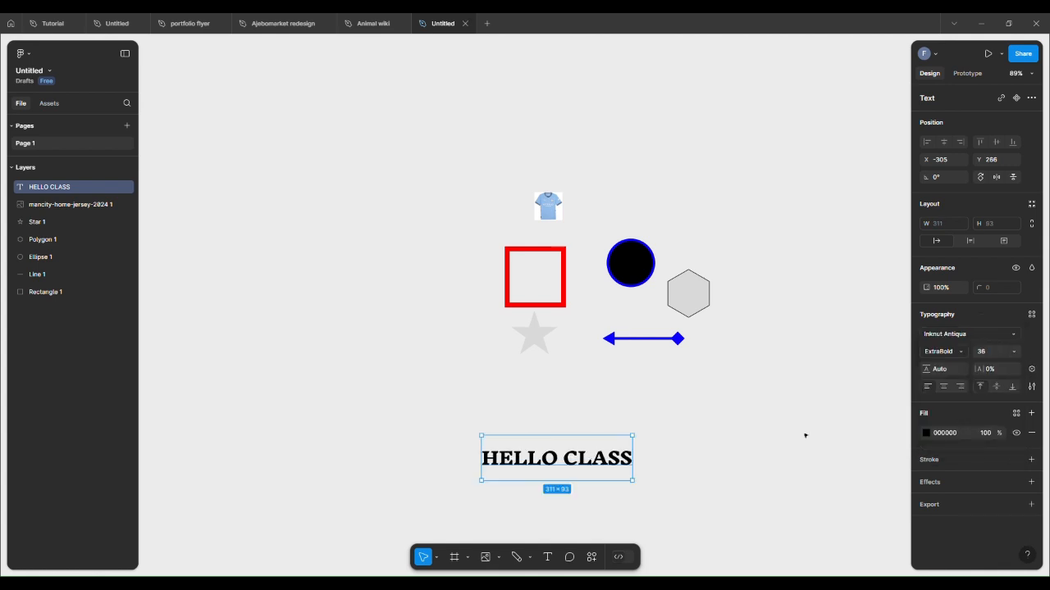
# Step: Browse the Comment tool and the actions menu's Assets and Plugins & widgets tabs
pyautogui.click(802, 435)
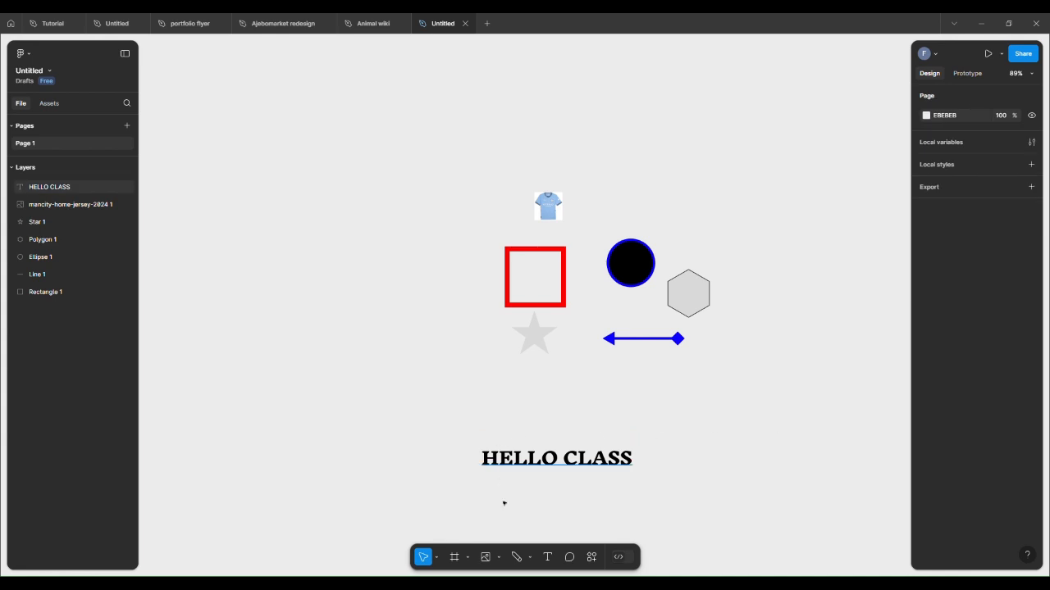
pyautogui.click(569, 556)
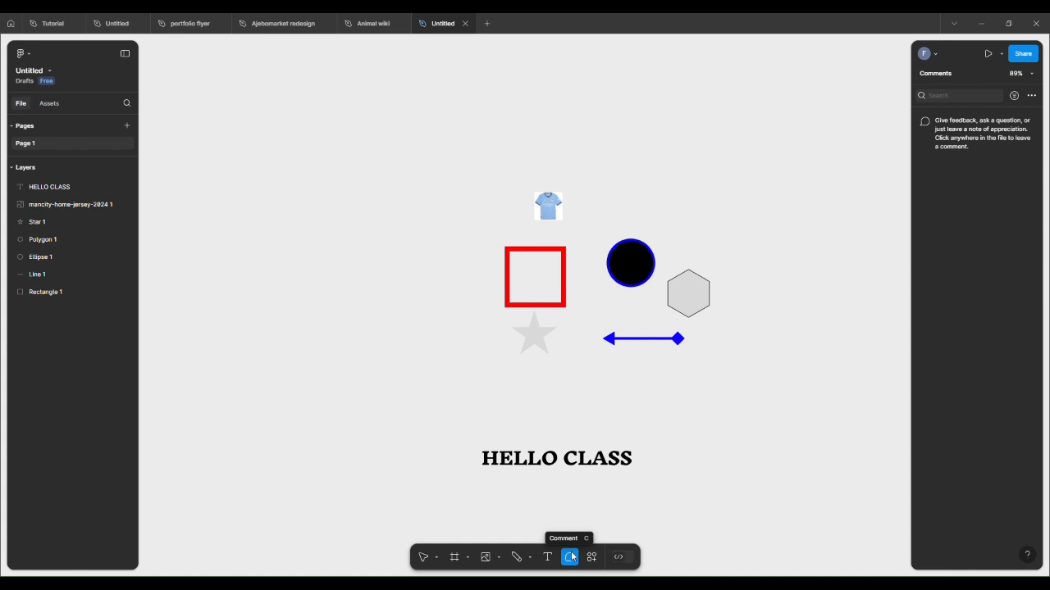
pyautogui.click(590, 558)
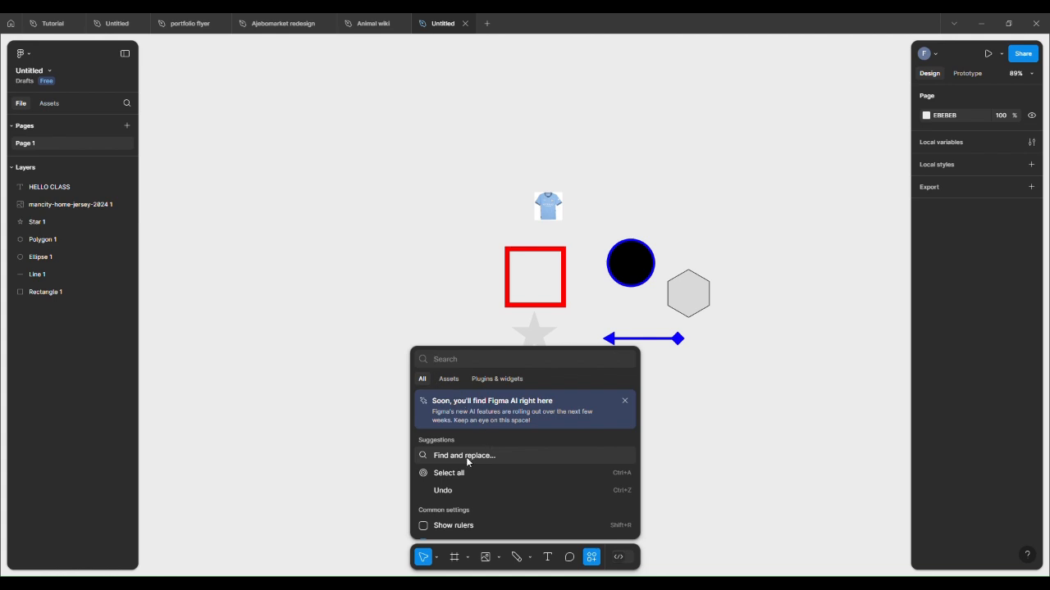
pyautogui.click(447, 382)
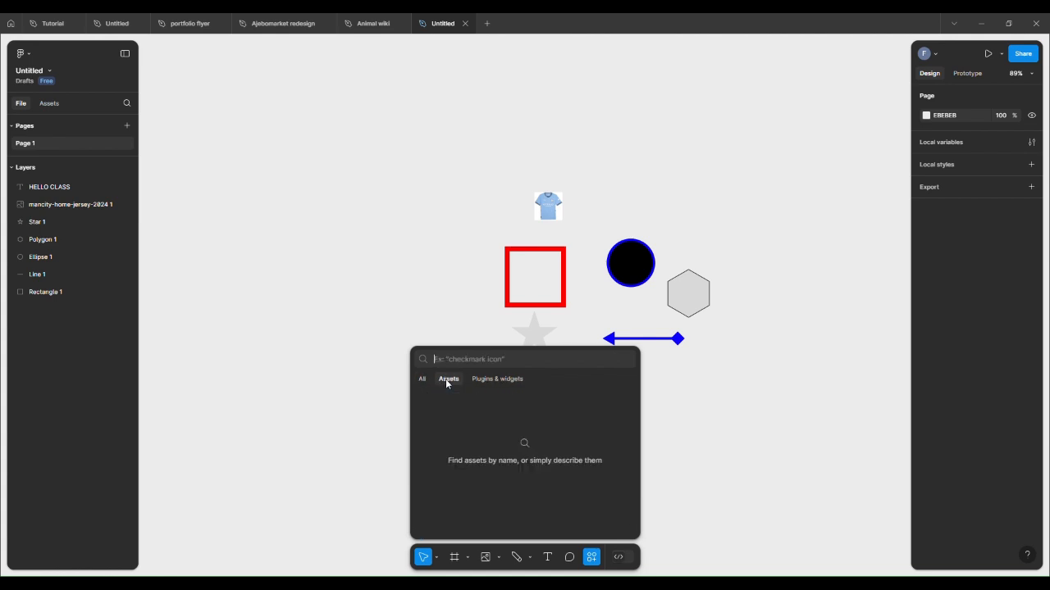
pyautogui.click(502, 378)
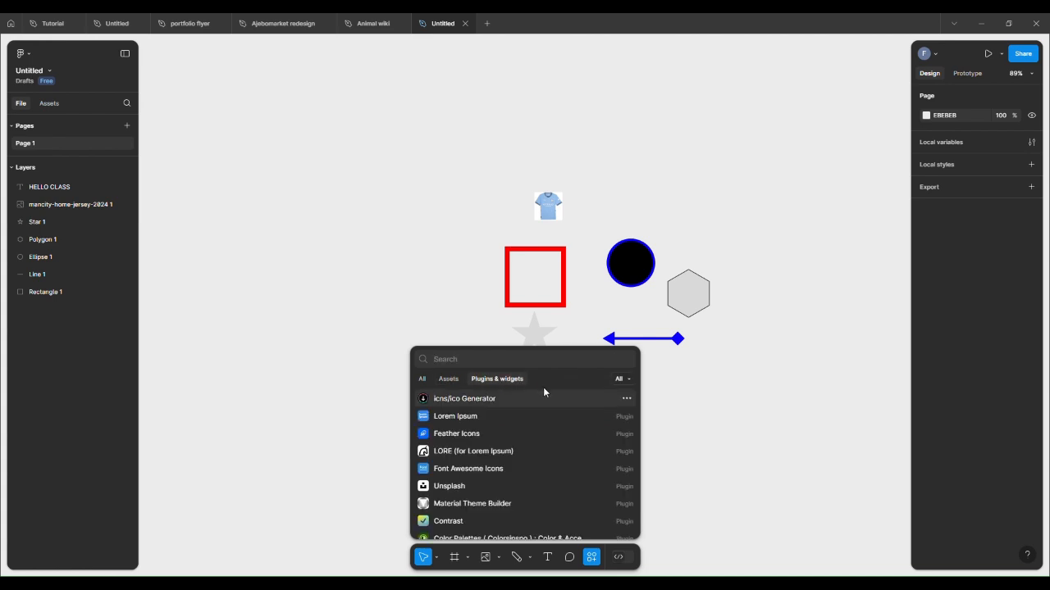
pyautogui.click(280, 436)
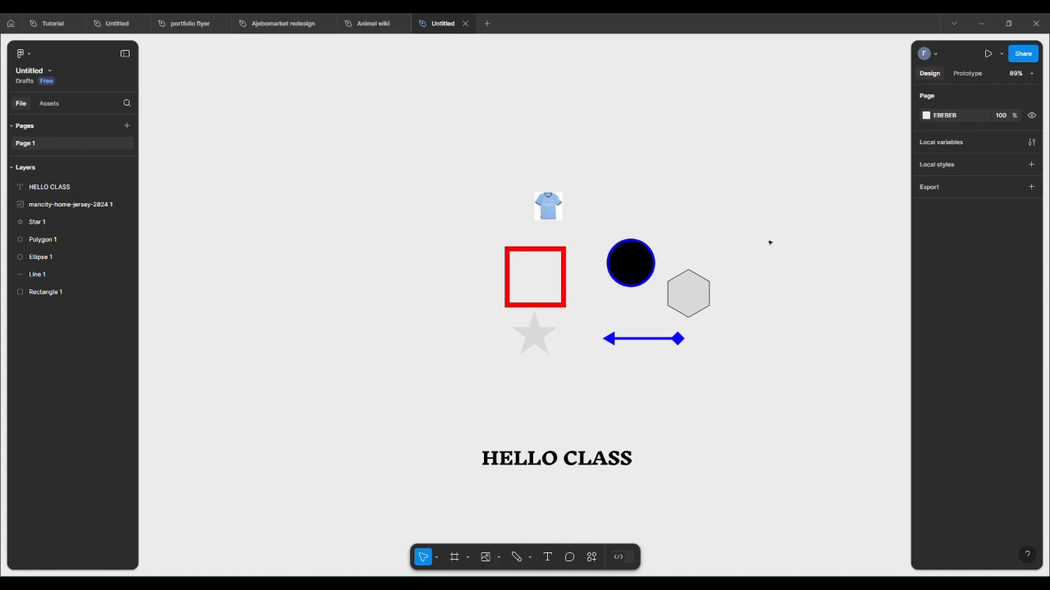
pyautogui.moveTo(769, 239)
pyautogui.mouseDown()
pyautogui.moveTo(722, 304)
pyautogui.moveTo(818, 271)
pyautogui.moveTo(773, 270)
pyautogui.moveTo(774, 258)
pyautogui.mouseUp()
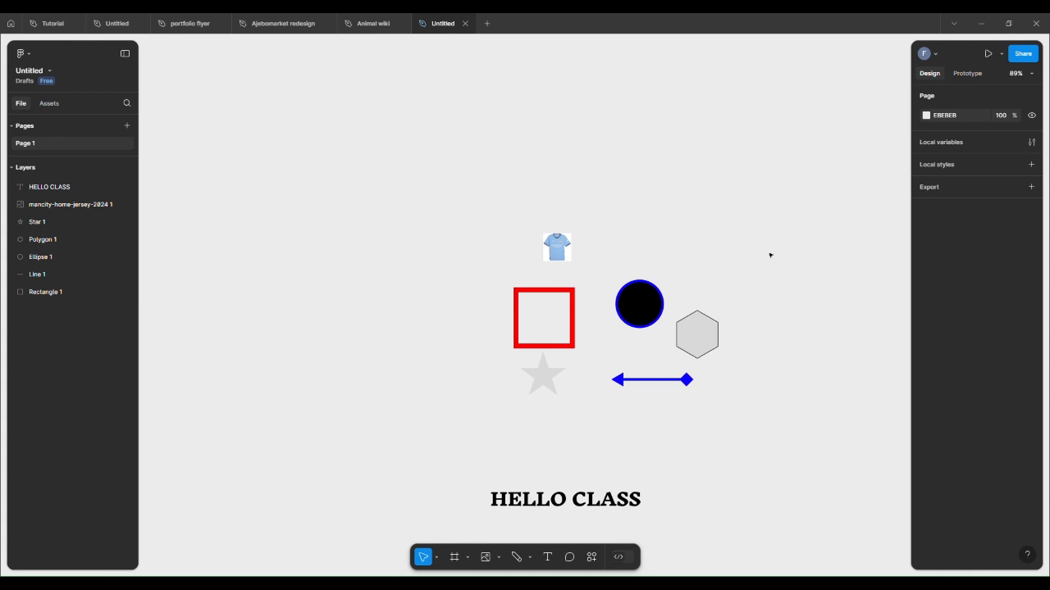
# Step: Add an iPhone 14 & 15 Pro Max frame and move it to the left of the shapes
pyautogui.click(455, 557)
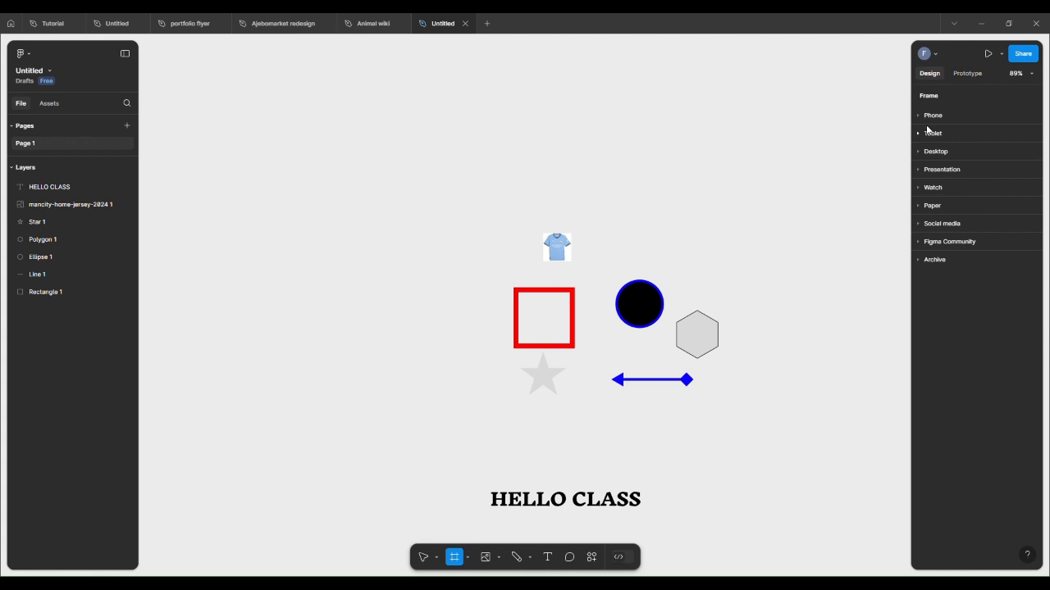
pyautogui.click(921, 116)
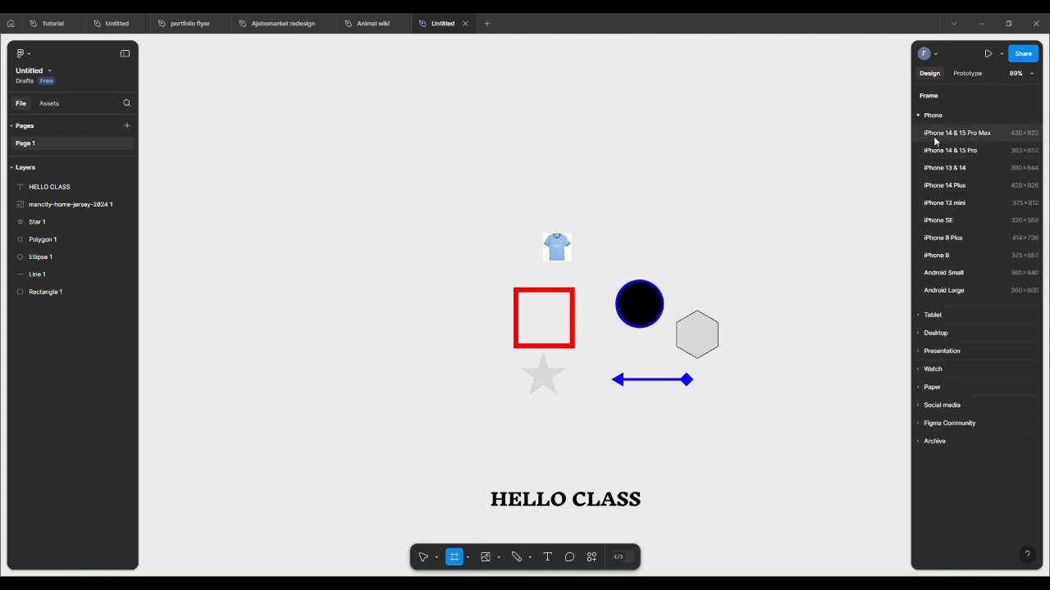
pyautogui.click(934, 135)
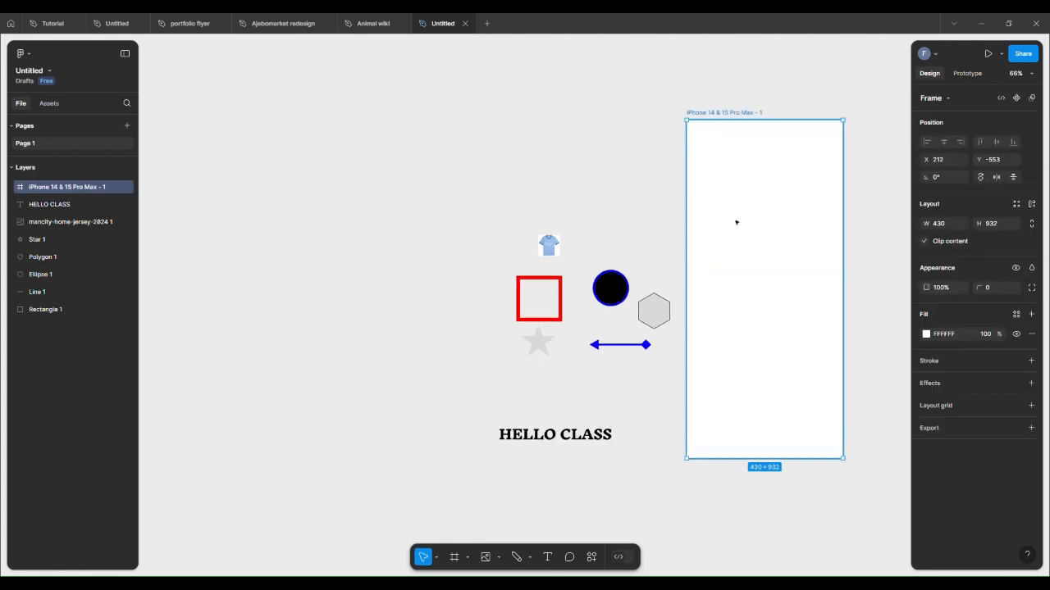
pyautogui.moveTo(736, 222); pyautogui.dragTo(298, 215)
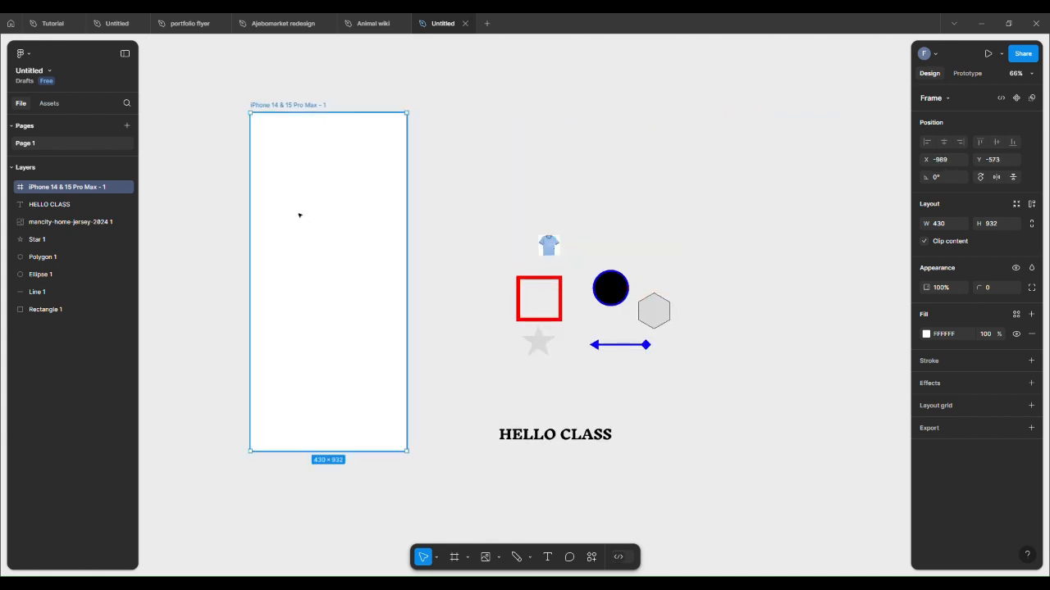
# Step: Move the red square rectangle inside the phone frame
pyautogui.click(525, 288)
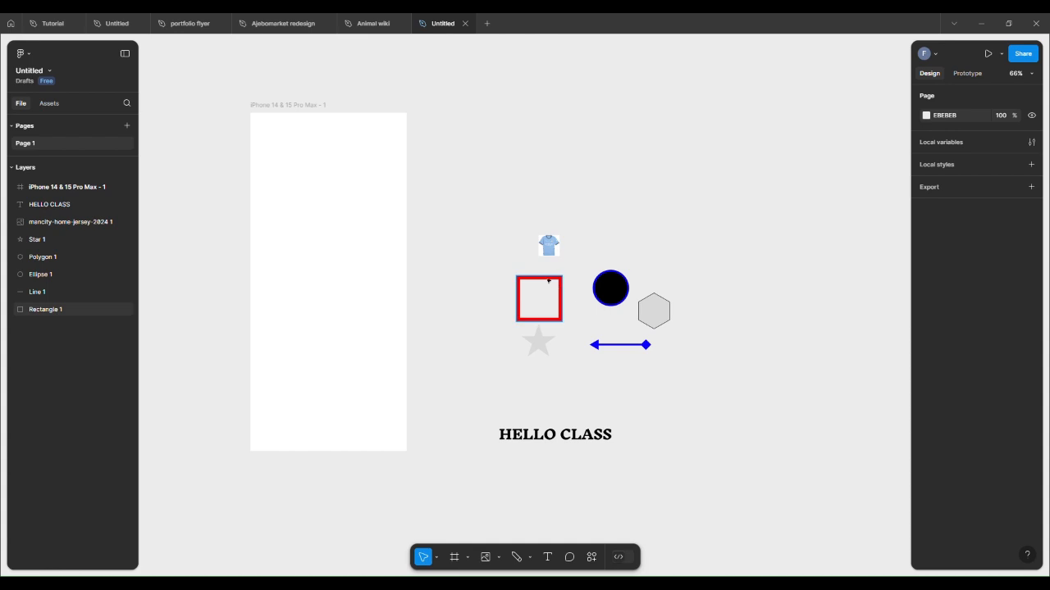
pyautogui.moveTo(544, 297); pyautogui.dragTo(317, 274)
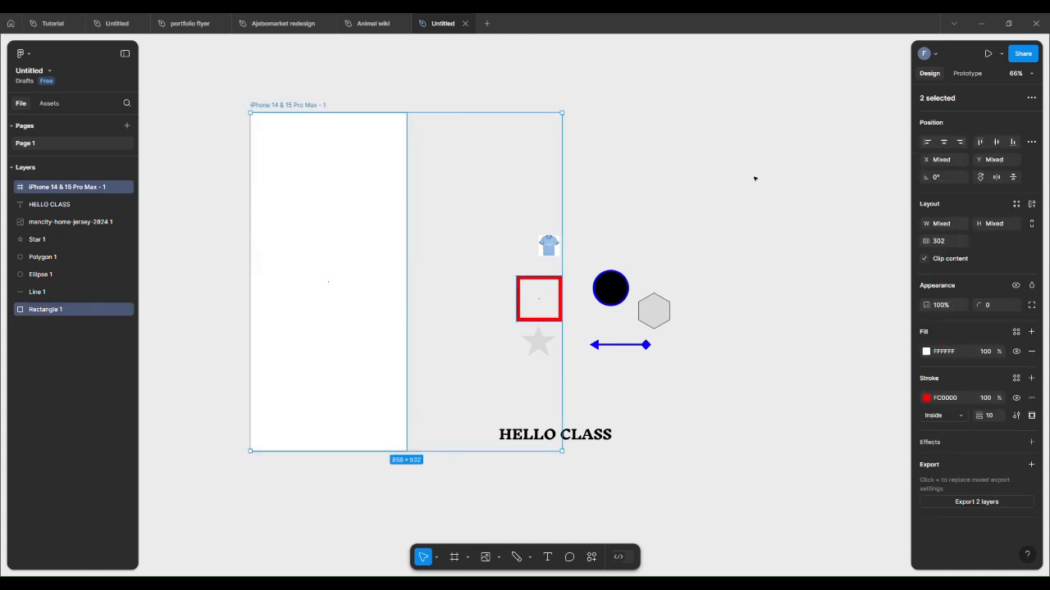
pyautogui.click(754, 178)
pyautogui.click(551, 293)
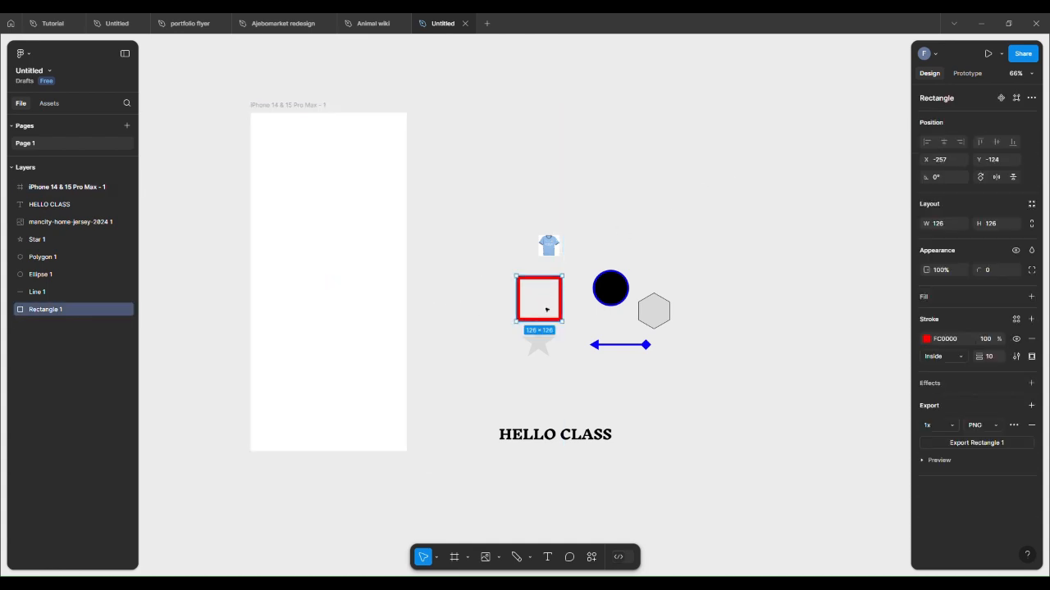
pyautogui.moveTo(546, 309); pyautogui.dragTo(328, 301)
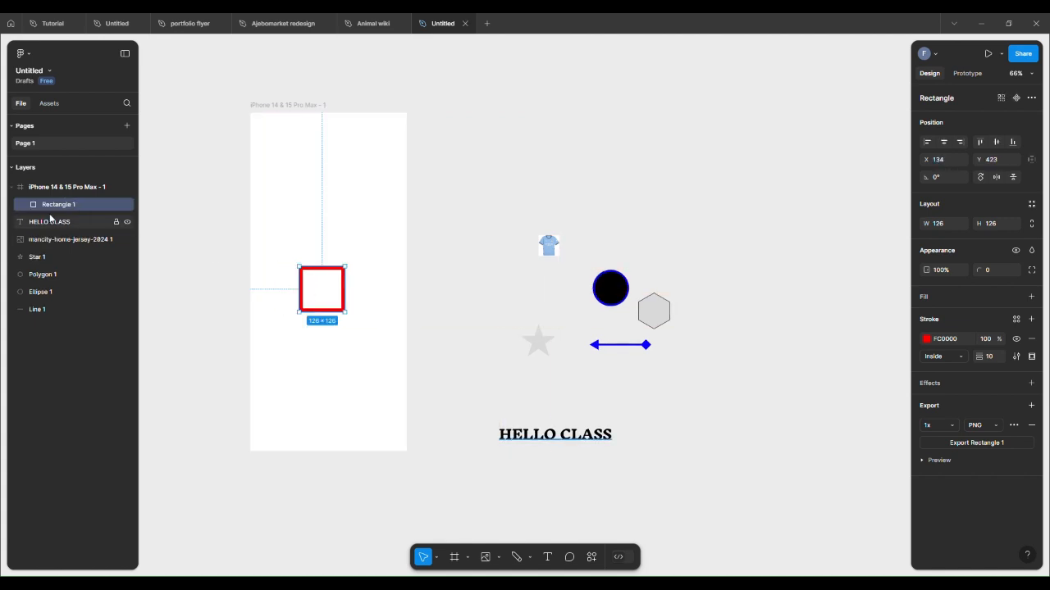
pyautogui.click(11, 189)
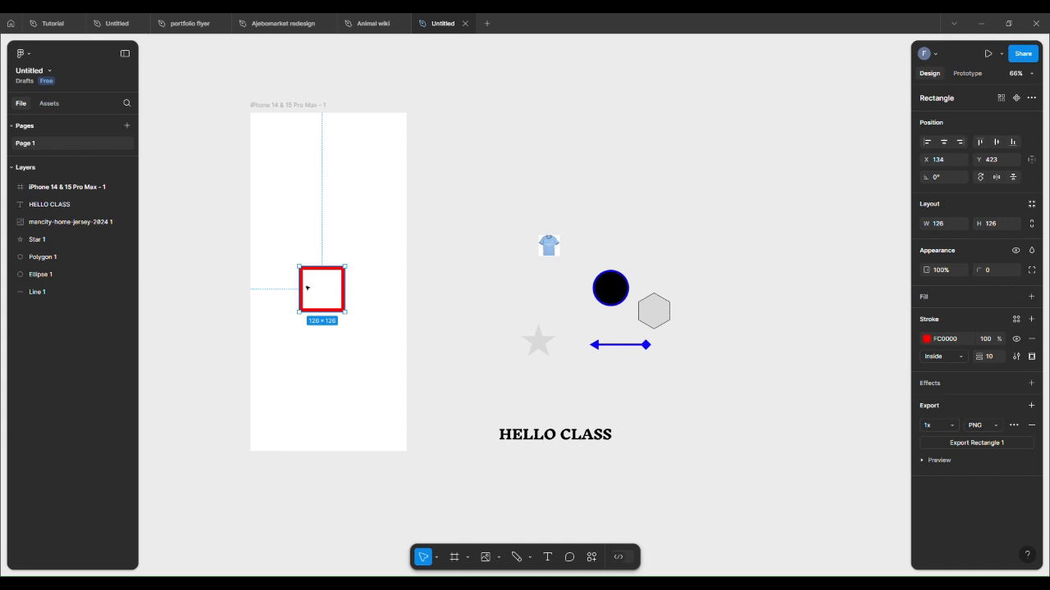
pyautogui.click(12, 190)
pyautogui.click(615, 144)
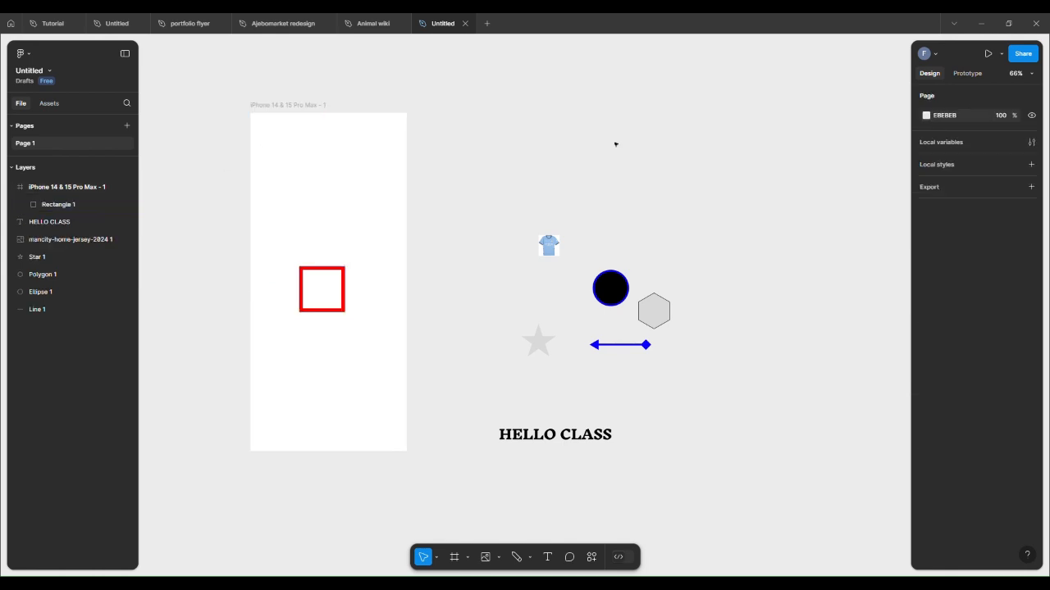
# Step: Duplicate the phone frame with its square to the right of the shapes
pyautogui.click(277, 105)
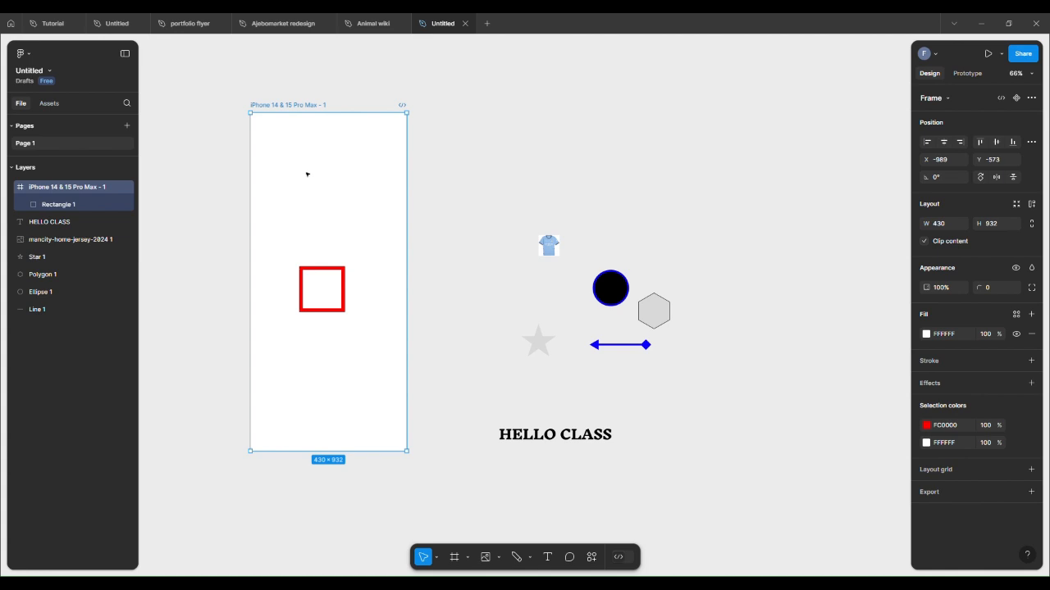
pyautogui.moveTo(310, 174); pyautogui.dragTo(777, 197)
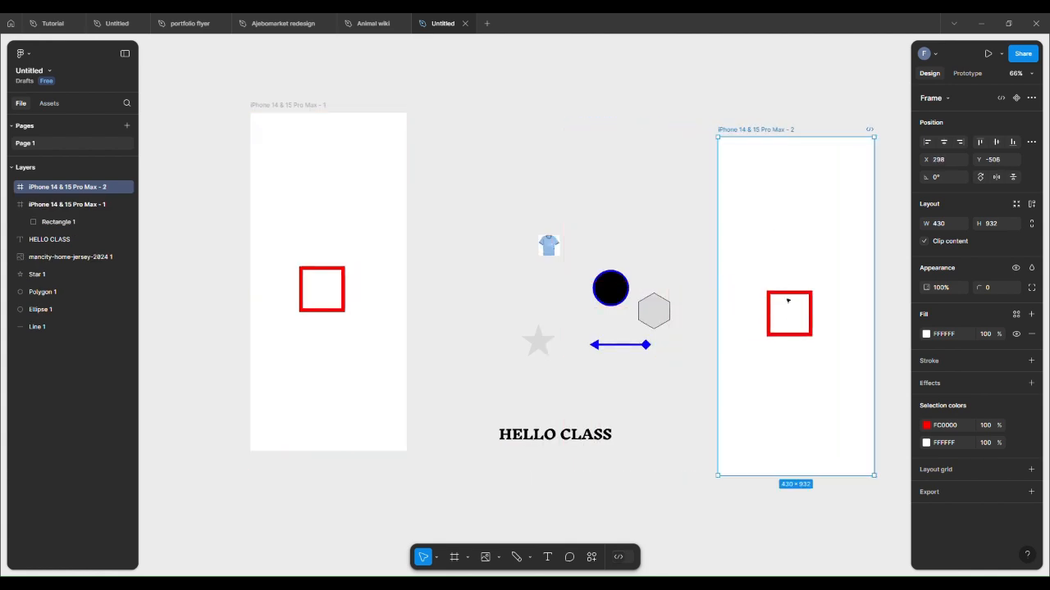
# Step: Move the black circle into the second phone frame above its square
pyautogui.click(787, 301)
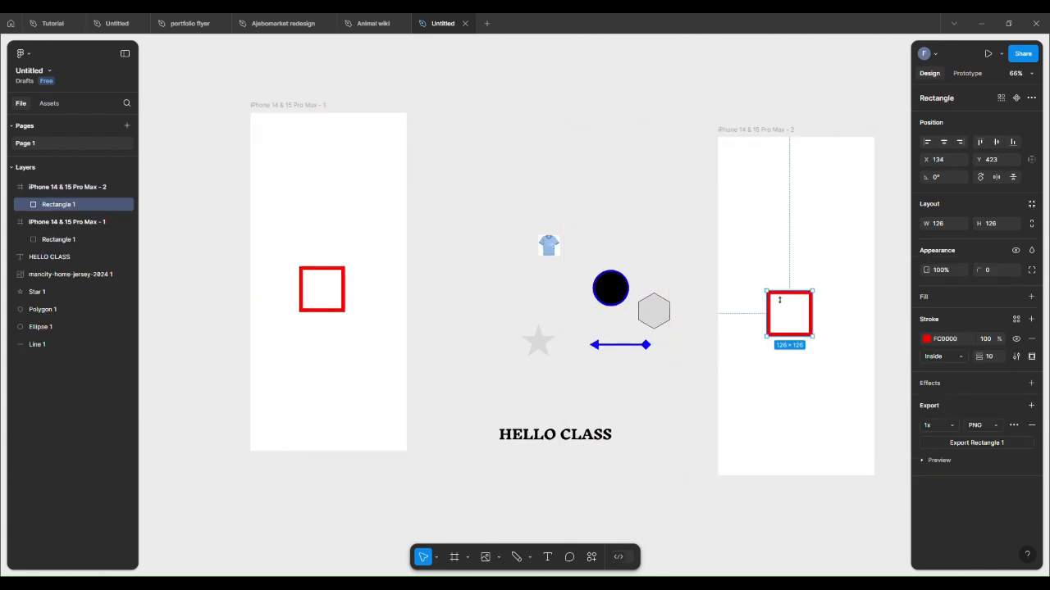
pyautogui.click(661, 229)
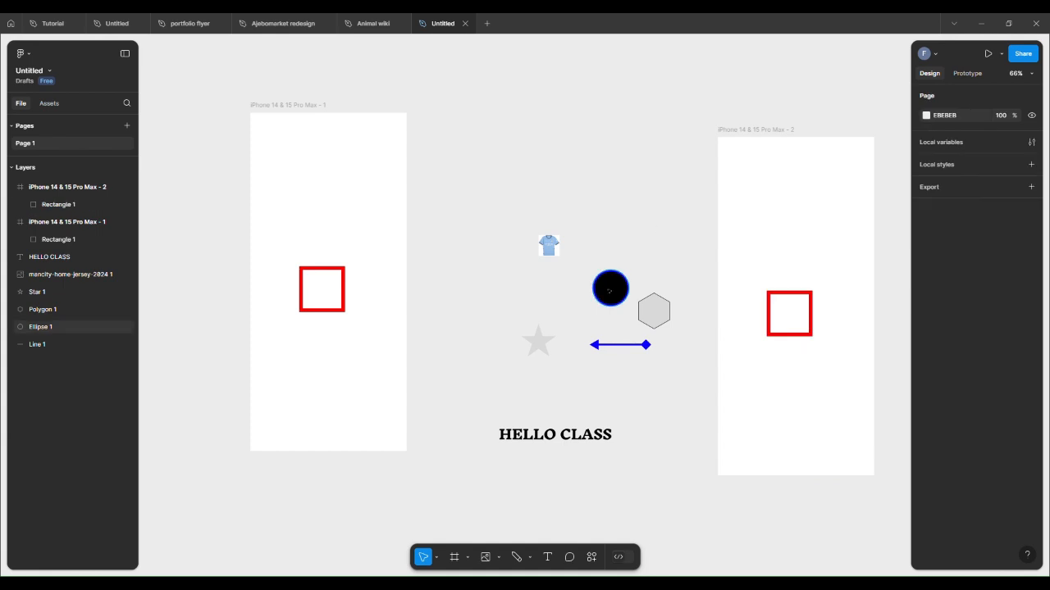
pyautogui.moveTo(609, 290); pyautogui.dragTo(788, 260)
pyautogui.click(651, 222)
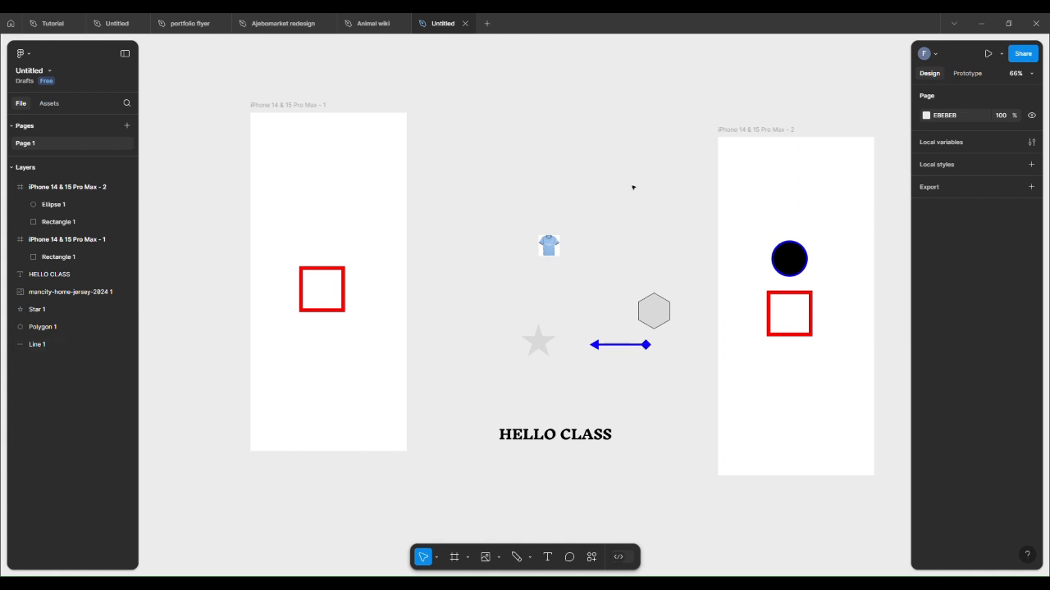
# Step: Link the first phone frame to the second with an On tap, Navigate to, Instant prototype interaction
pyautogui.click(961, 73)
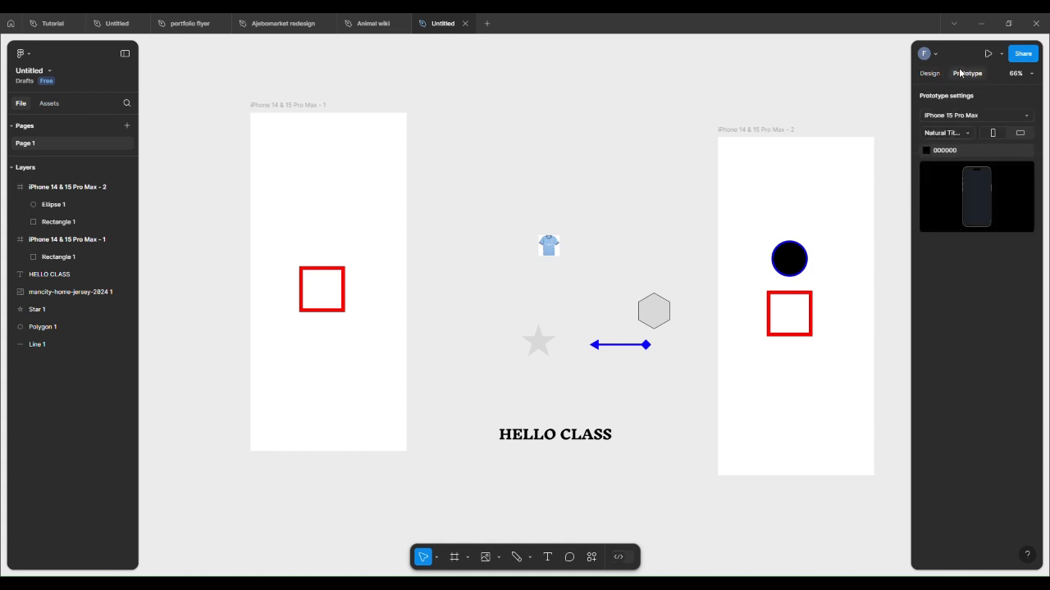
pyautogui.click(325, 105)
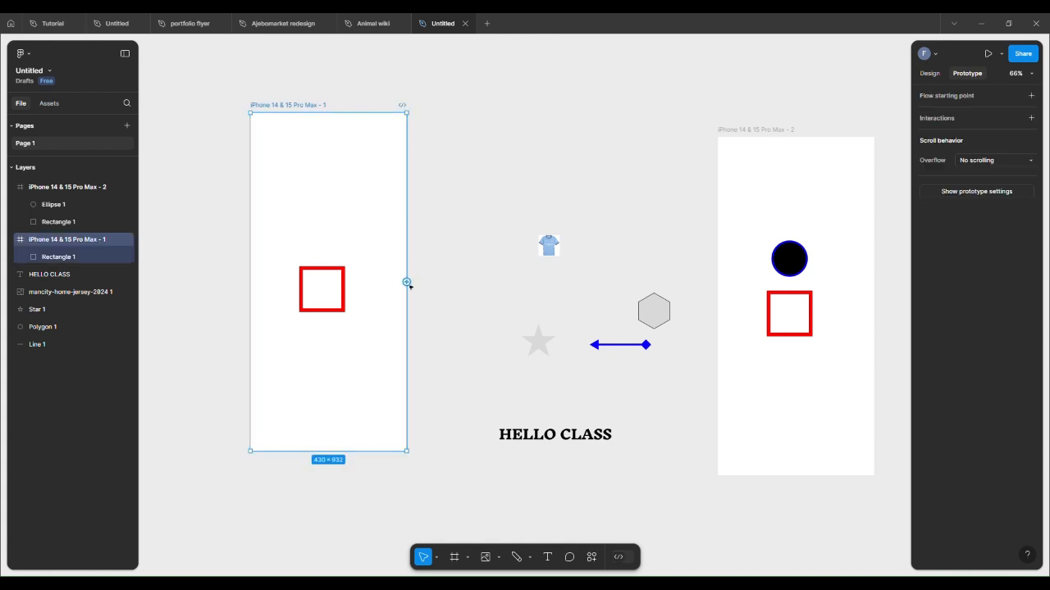
pyautogui.moveTo(407, 282); pyautogui.dragTo(736, 284)
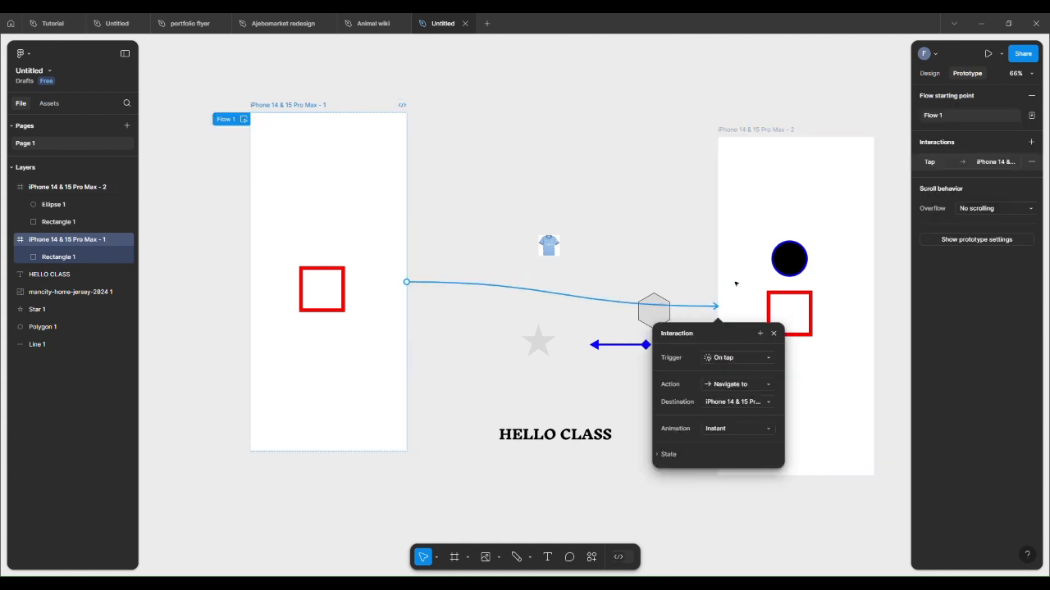
pyautogui.click(762, 365)
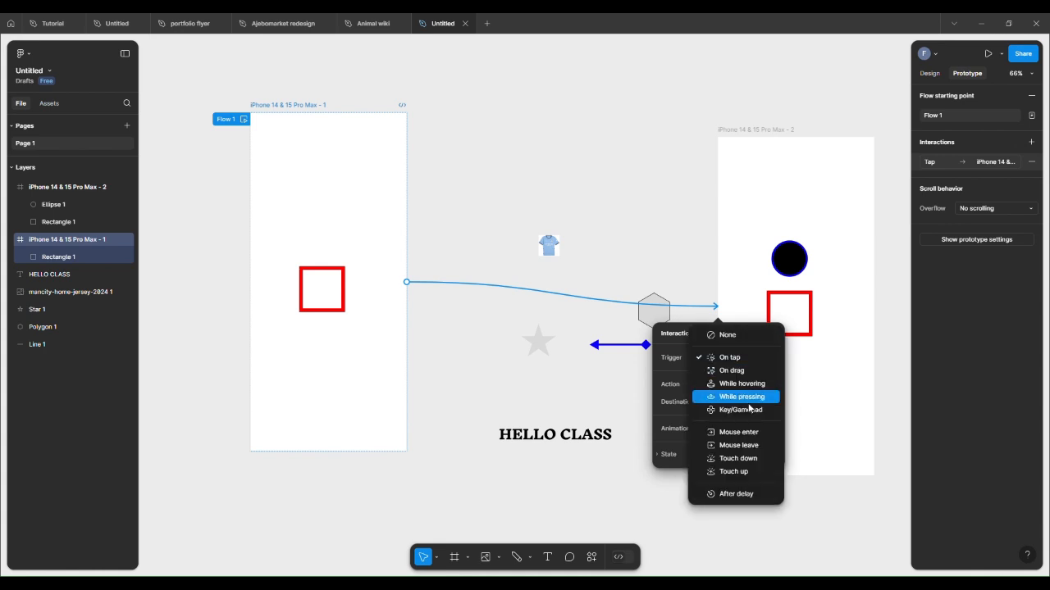
pyautogui.click(761, 361)
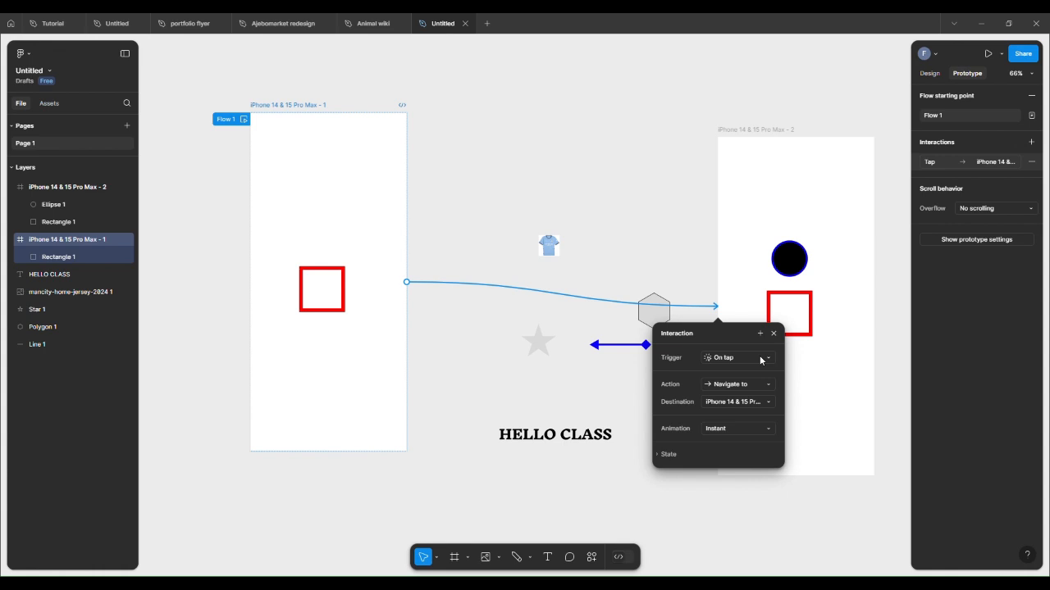
pyautogui.click(743, 428)
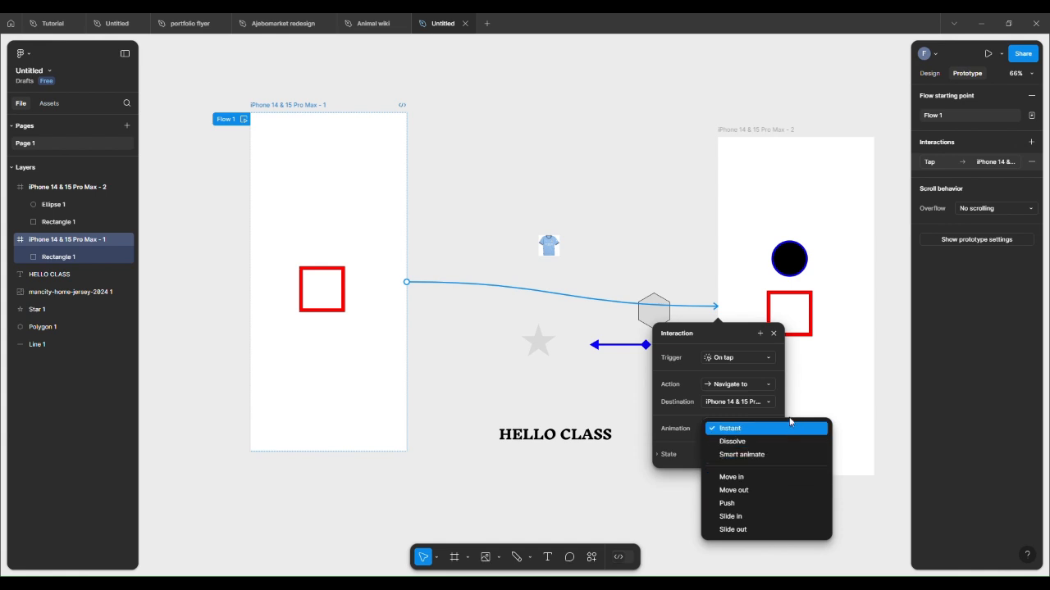
pyautogui.click(886, 390)
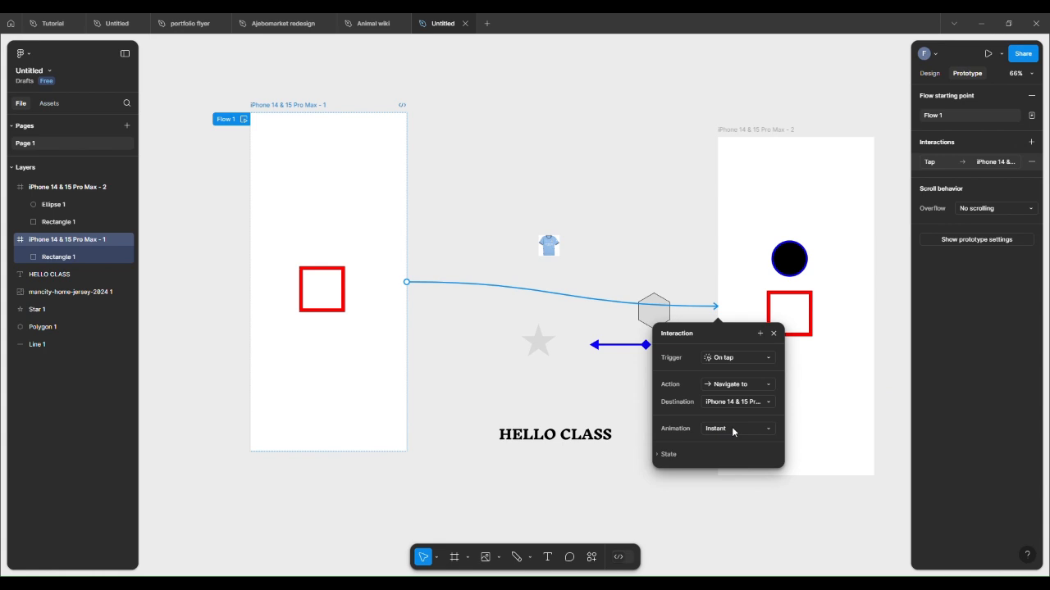
pyautogui.click(712, 487)
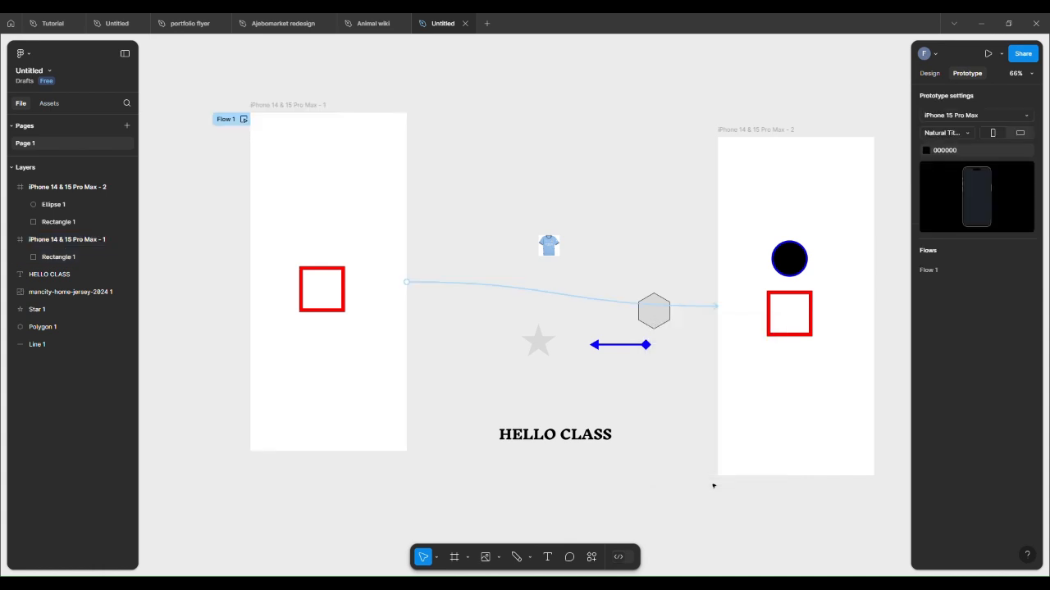
# Step: Open a Preview of the prototype
pyautogui.click(1001, 54)
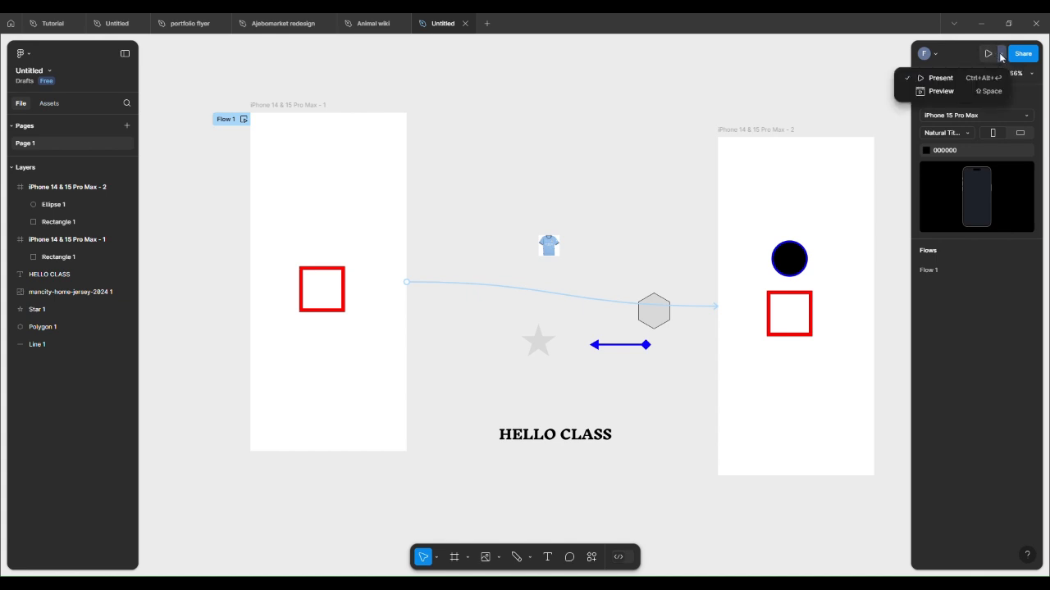
pyautogui.click(907, 92)
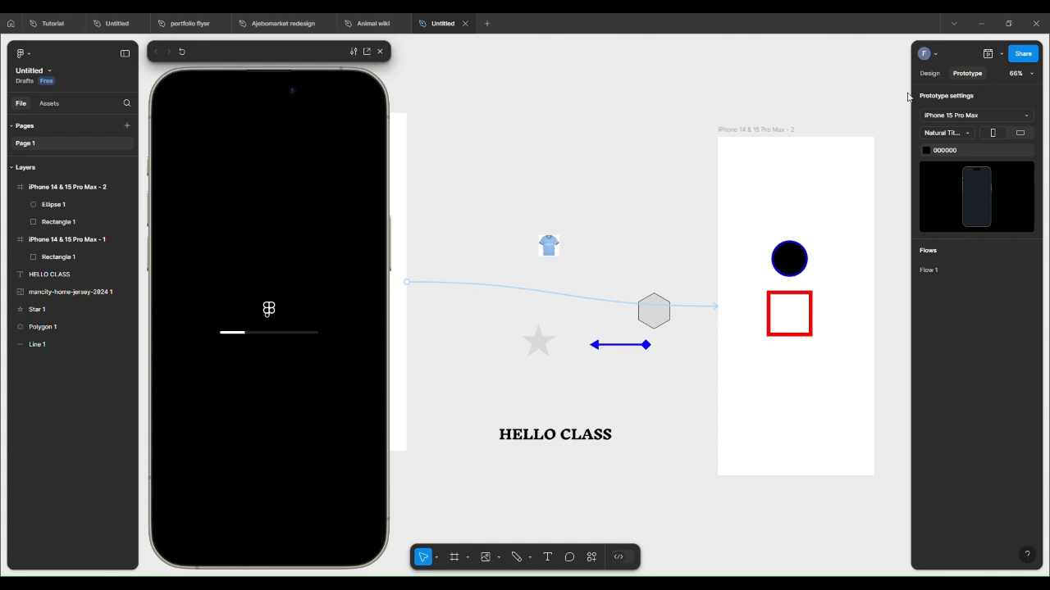
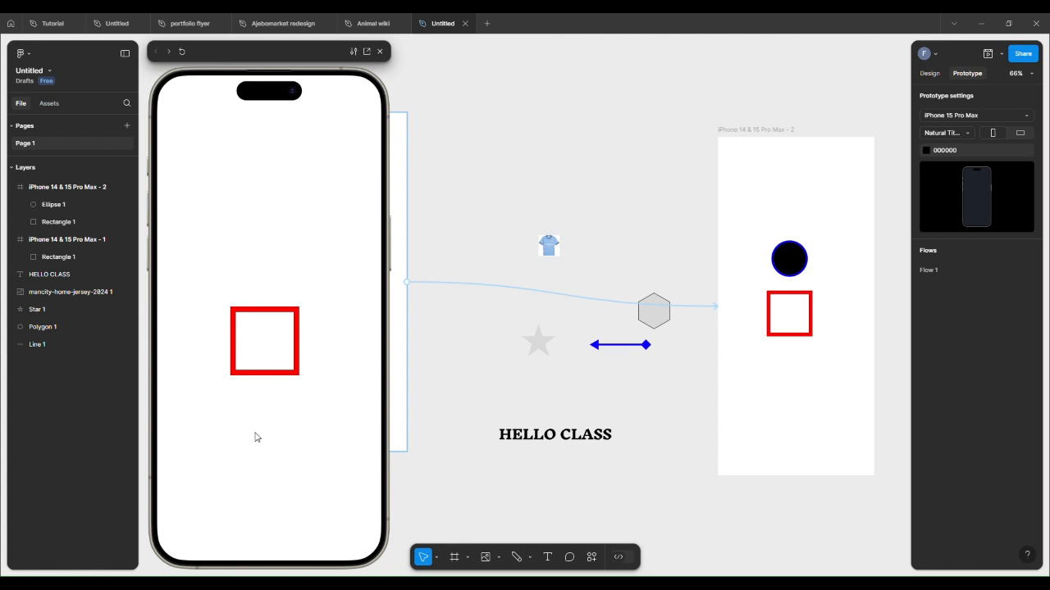
# Step: Tap the square in the preview to reach the second frame, then close the preview
pyautogui.click(255, 437)
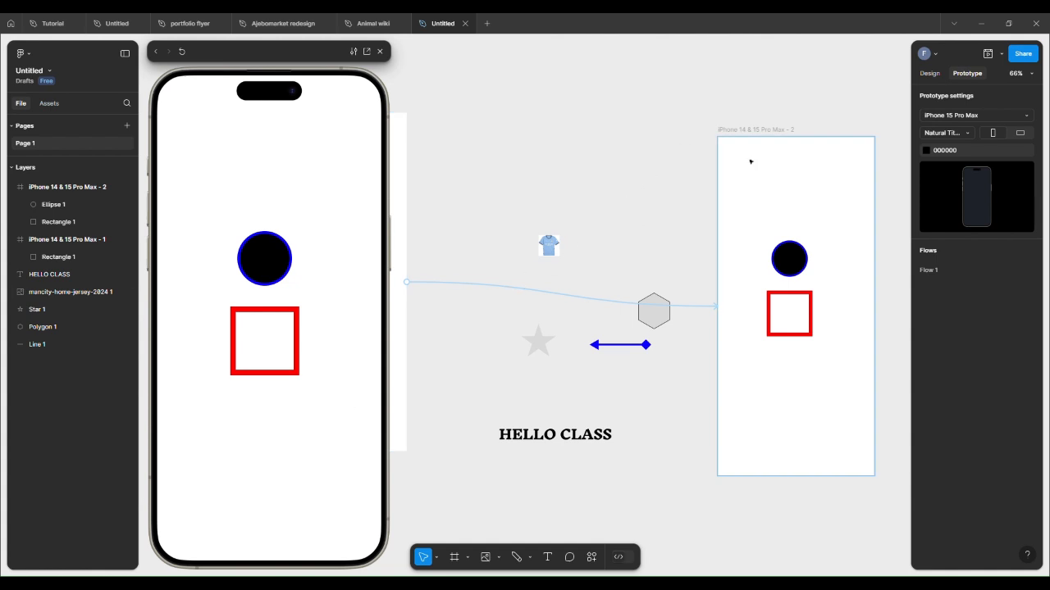
pyautogui.click(379, 51)
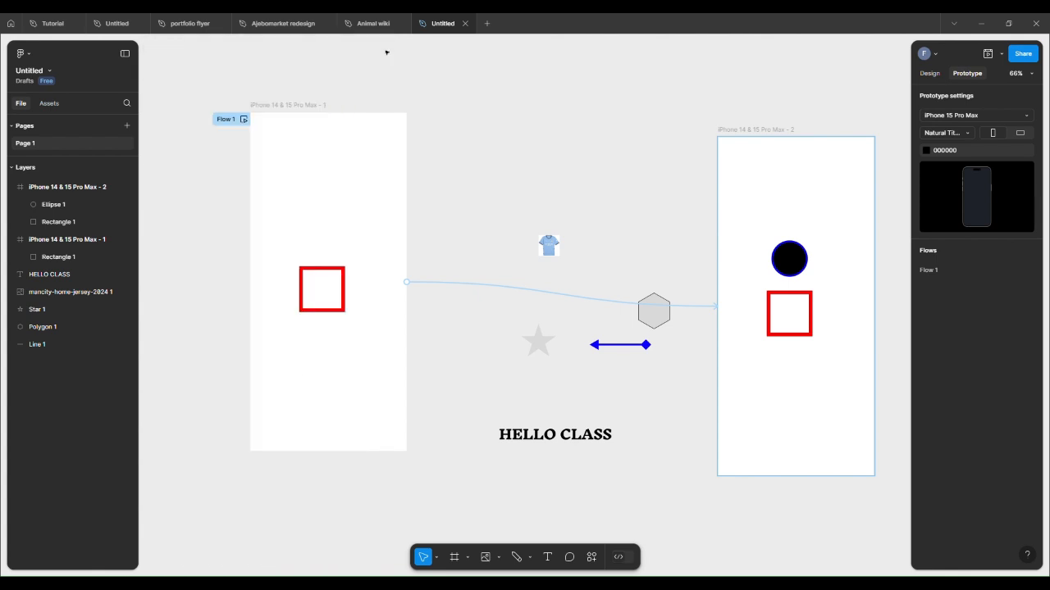
# Step: Link the second phone frame back to the first with an On tap, Navigate to, Instant interaction
pyautogui.click(729, 130)
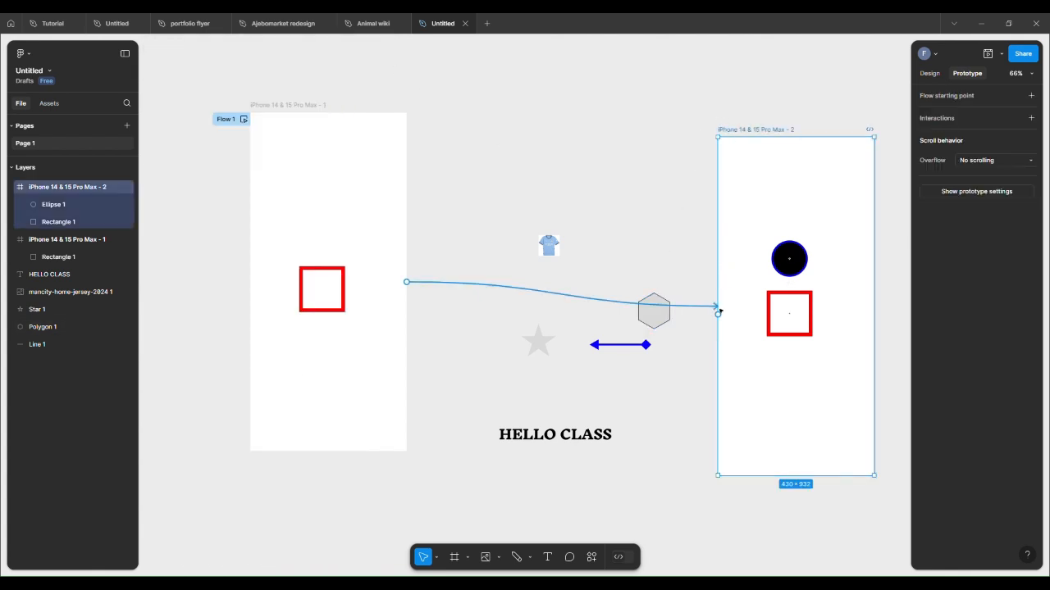
pyautogui.moveTo(718, 315); pyautogui.dragTo(364, 290)
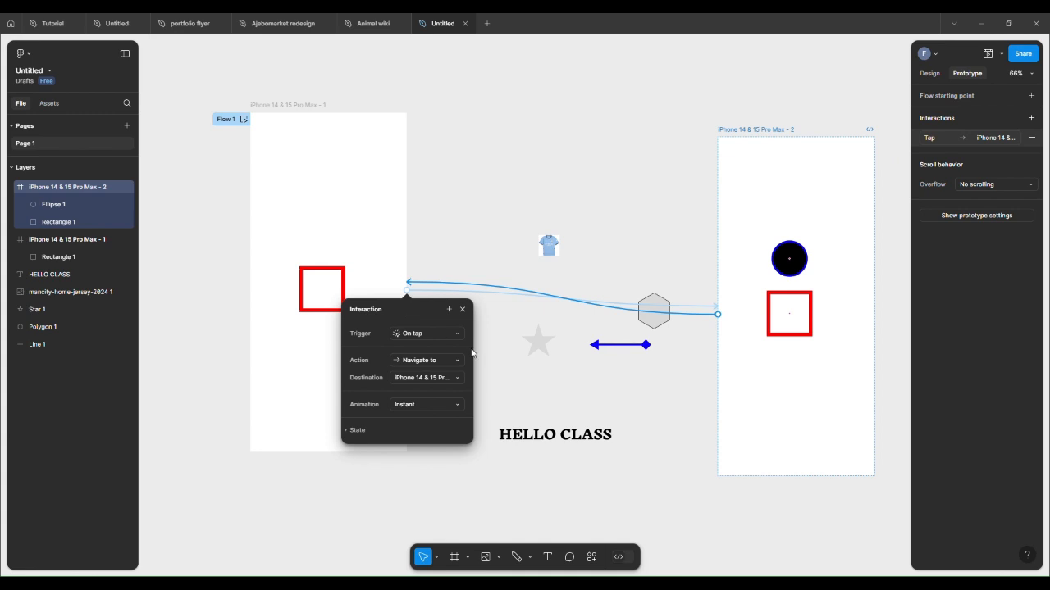
pyautogui.click(456, 497)
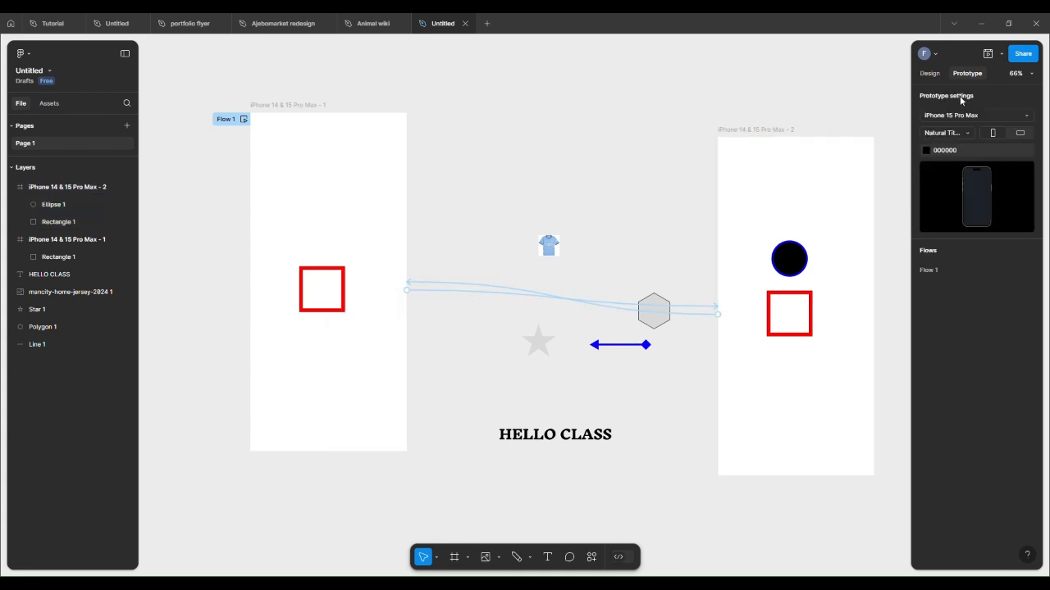
# Step: Preview the prototype, tapping forward to the second frame and back to the first, then close it
pyautogui.click(988, 55)
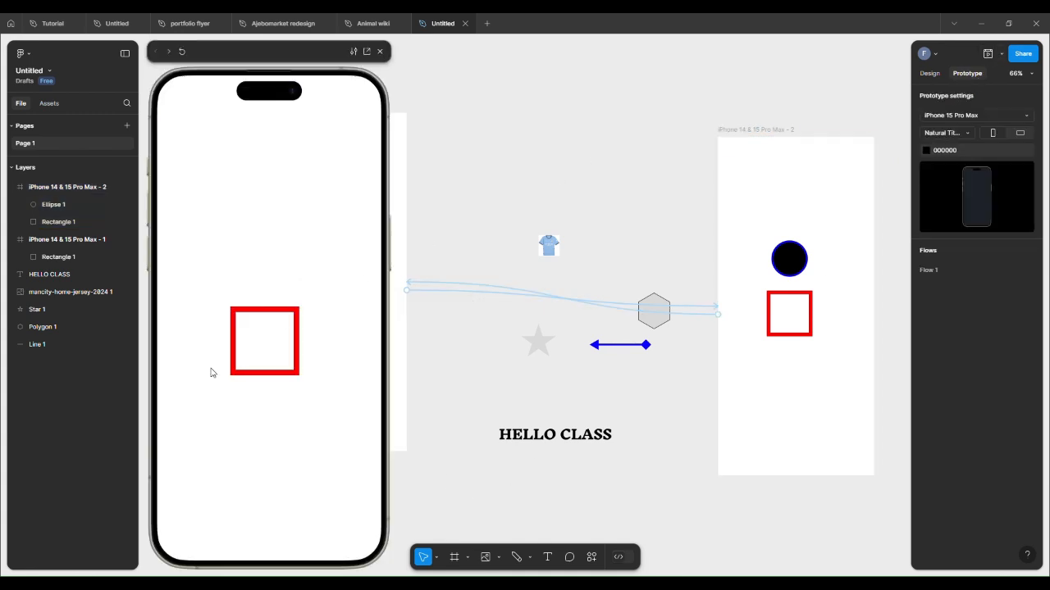
pyautogui.click(264, 346)
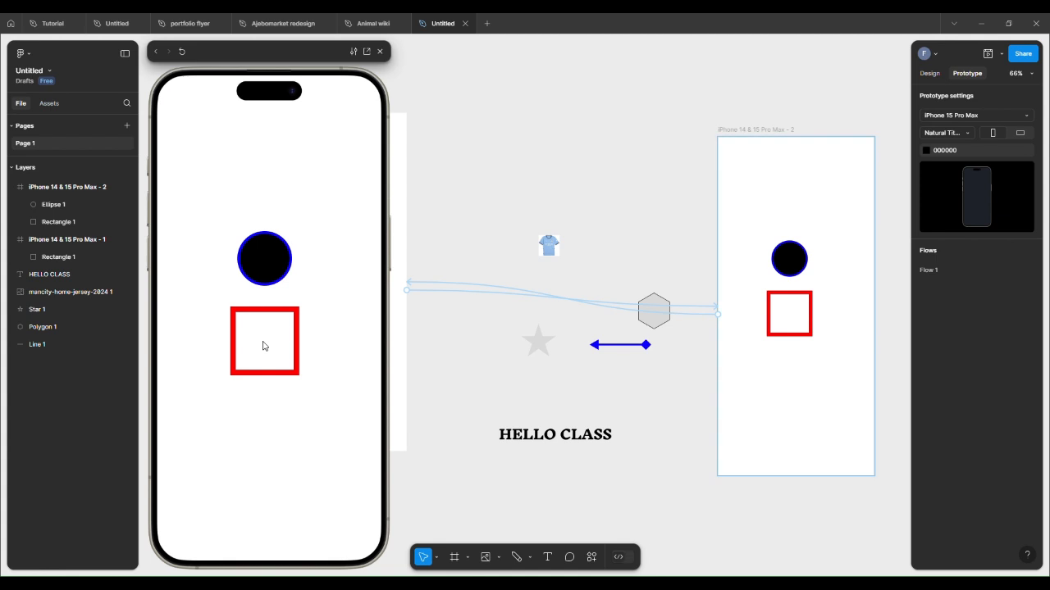
pyautogui.click(264, 345)
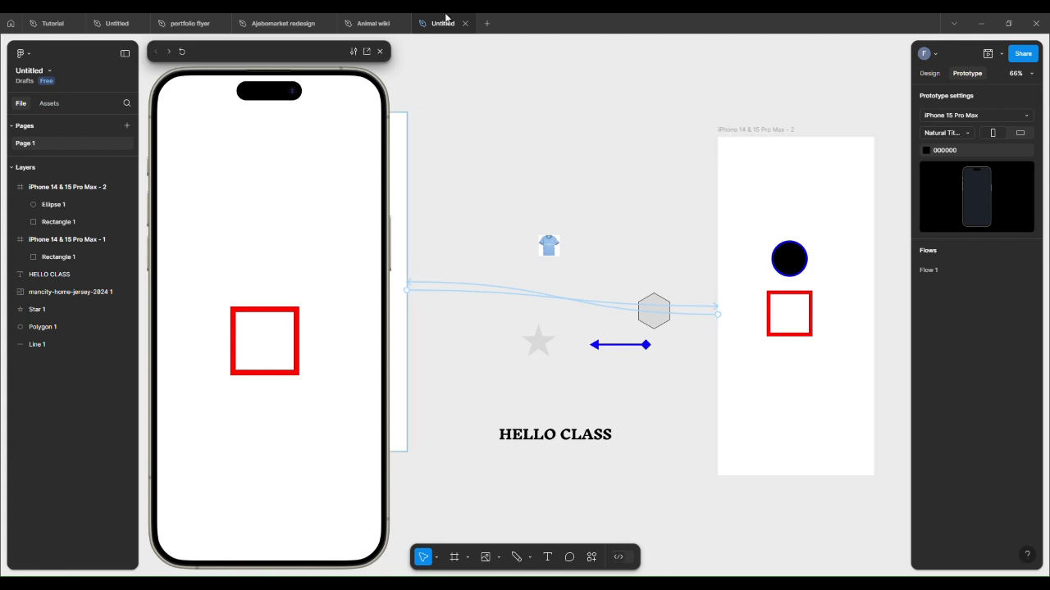
pyautogui.click(380, 52)
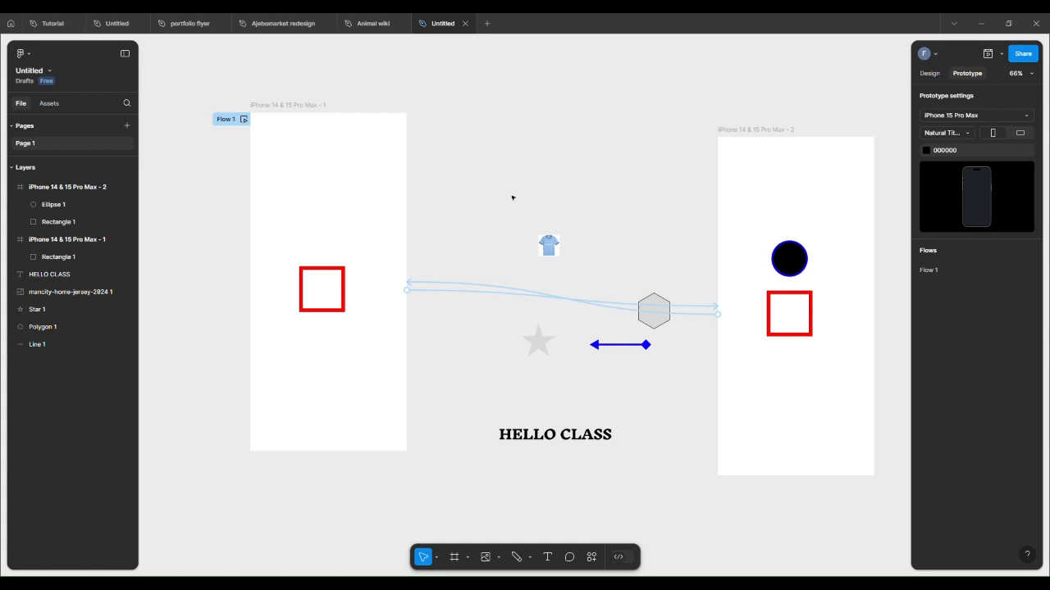
# Step: Switch to the Animal wiki file and open a Preview of its prototype flow
pyautogui.moveTo(363, 18)
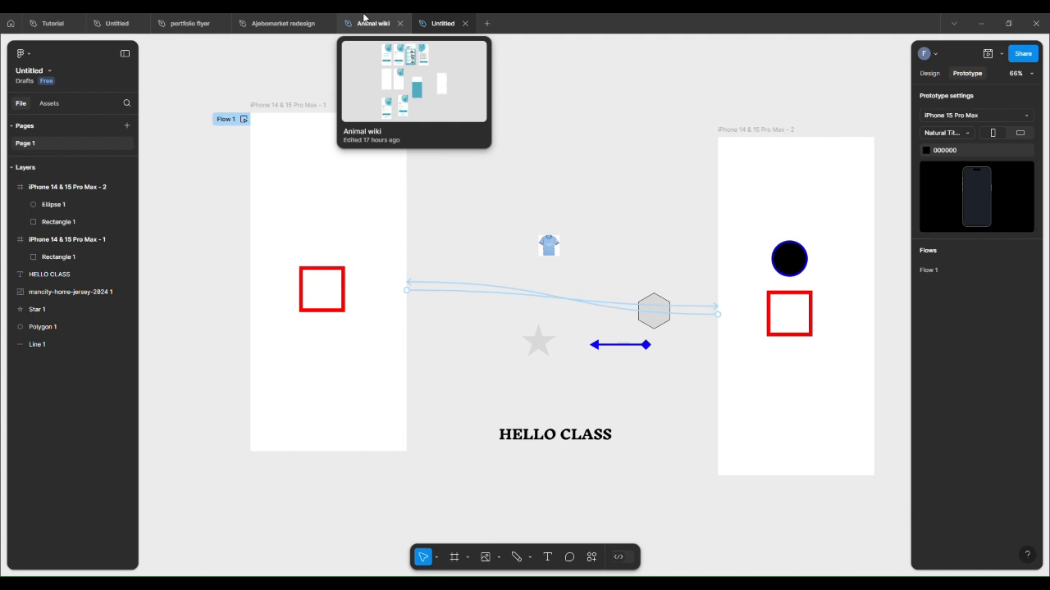
pyautogui.click(363, 18)
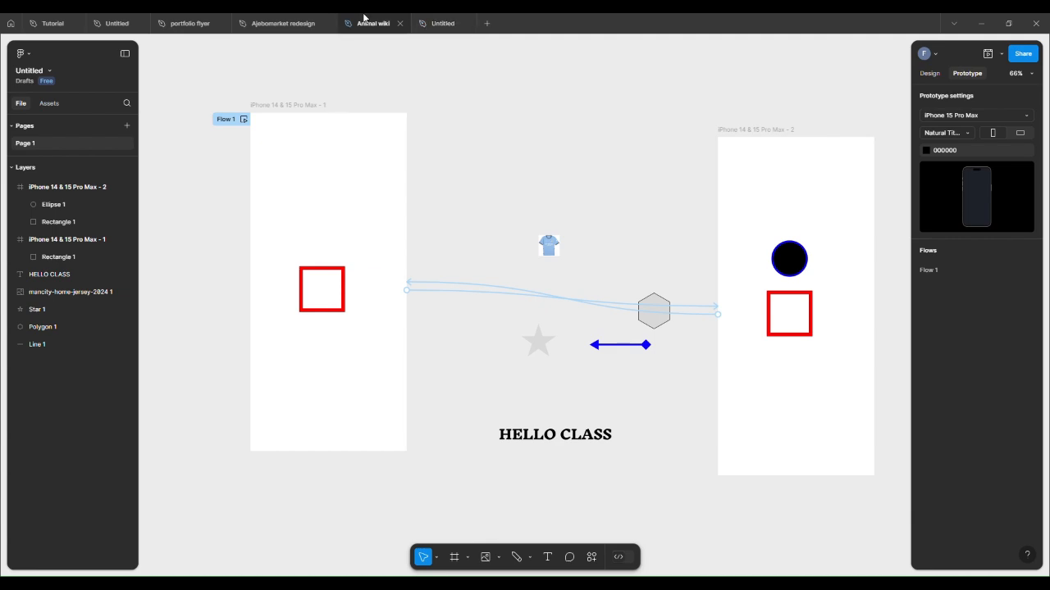
pyautogui.scroll(-5, 506, 242)
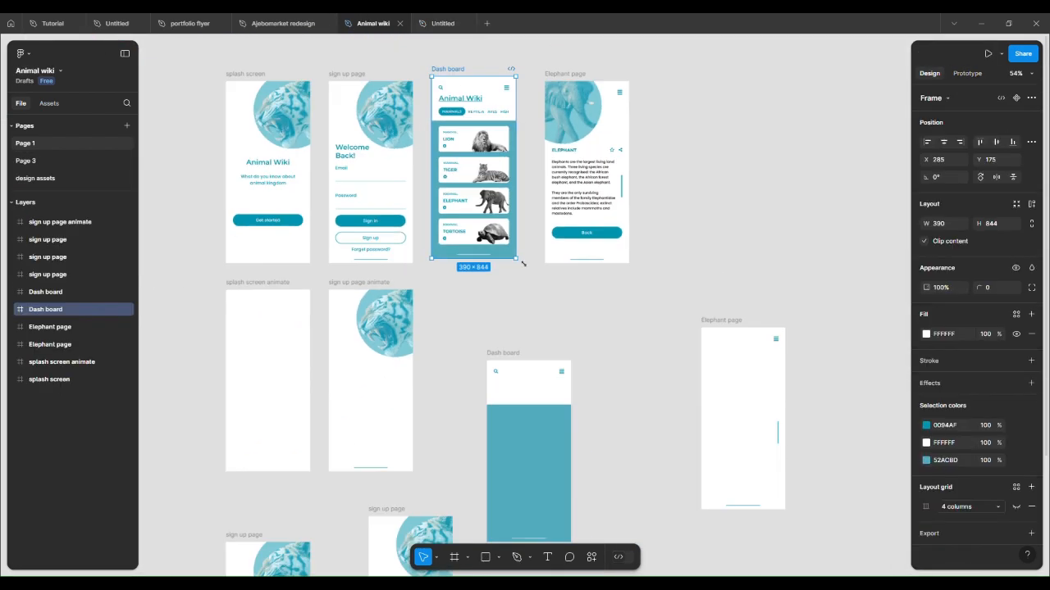
pyautogui.scroll(4, 460, 289)
pyautogui.scroll(-3, 449, 284)
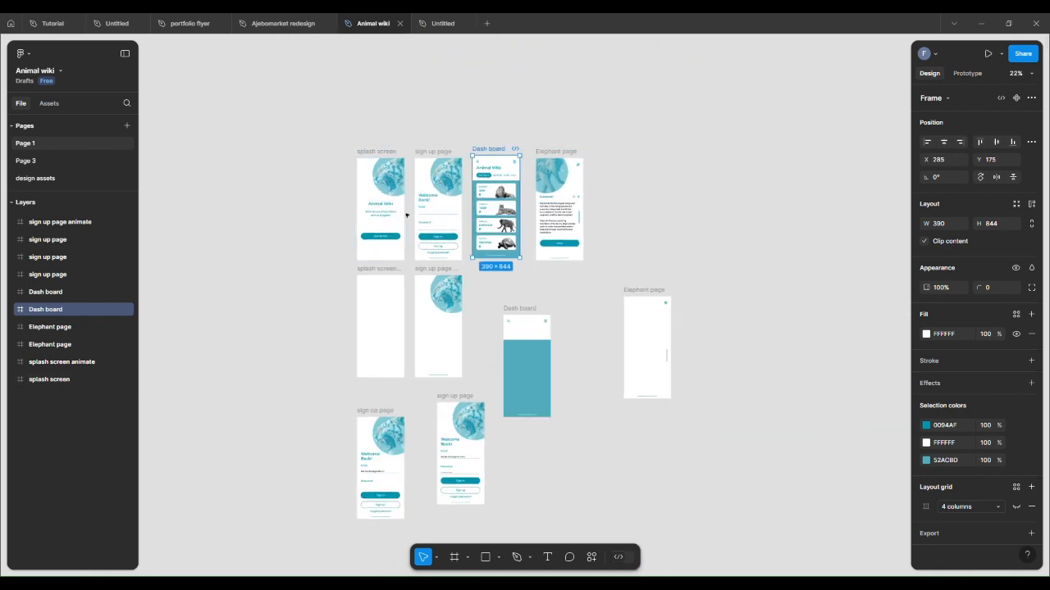
pyautogui.scroll(2, 331, 252)
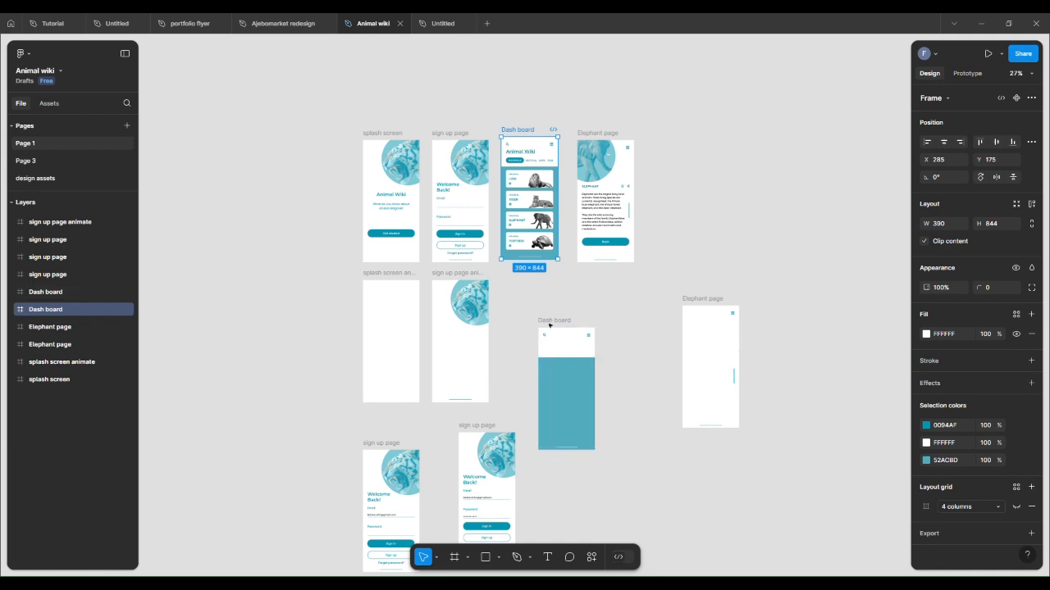
pyautogui.scroll(-2, 498, 440)
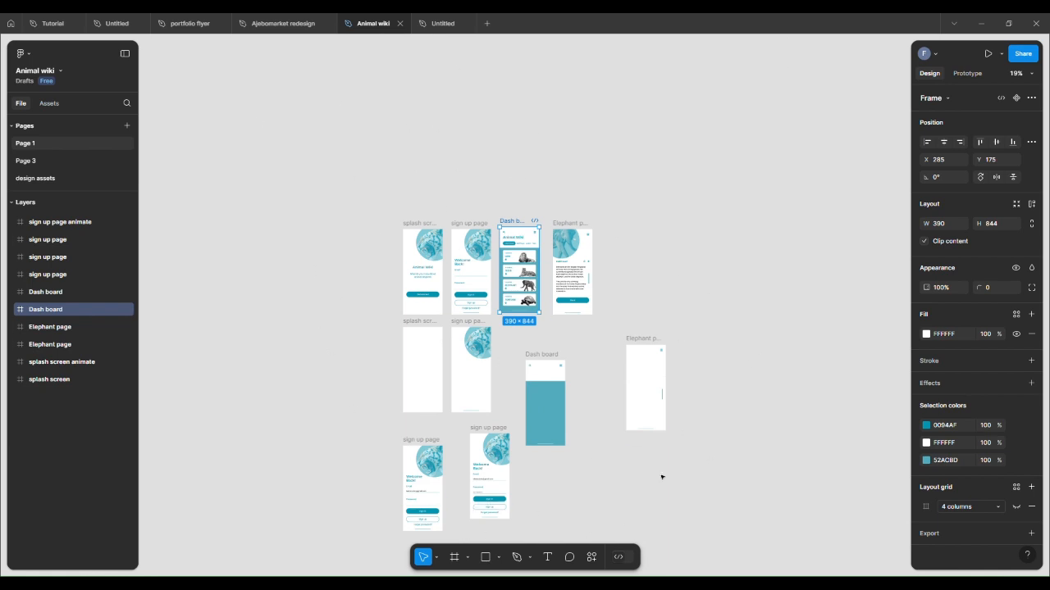
pyautogui.click(375, 72)
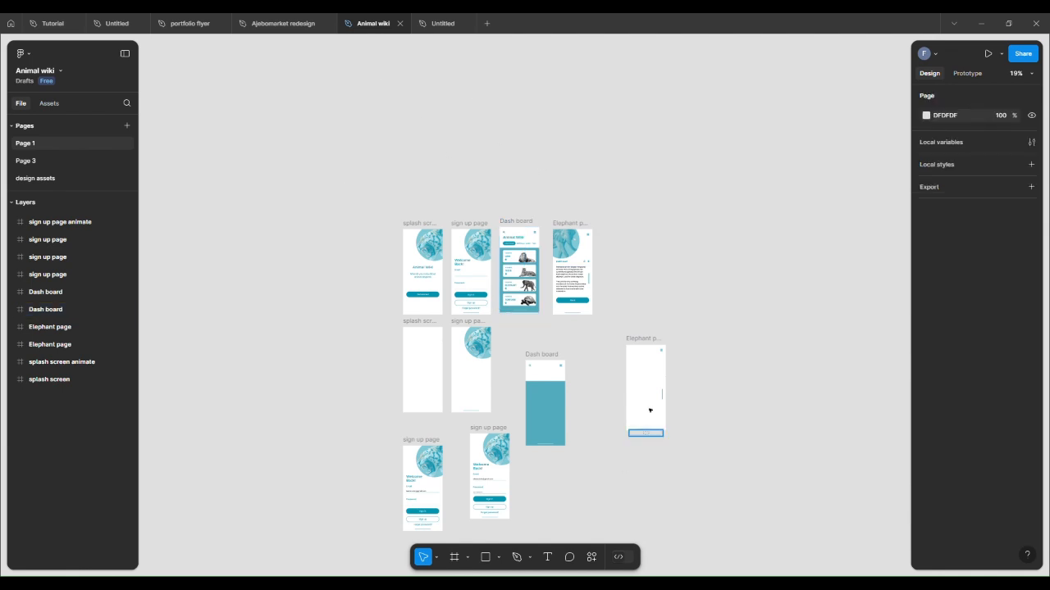
pyautogui.click(968, 74)
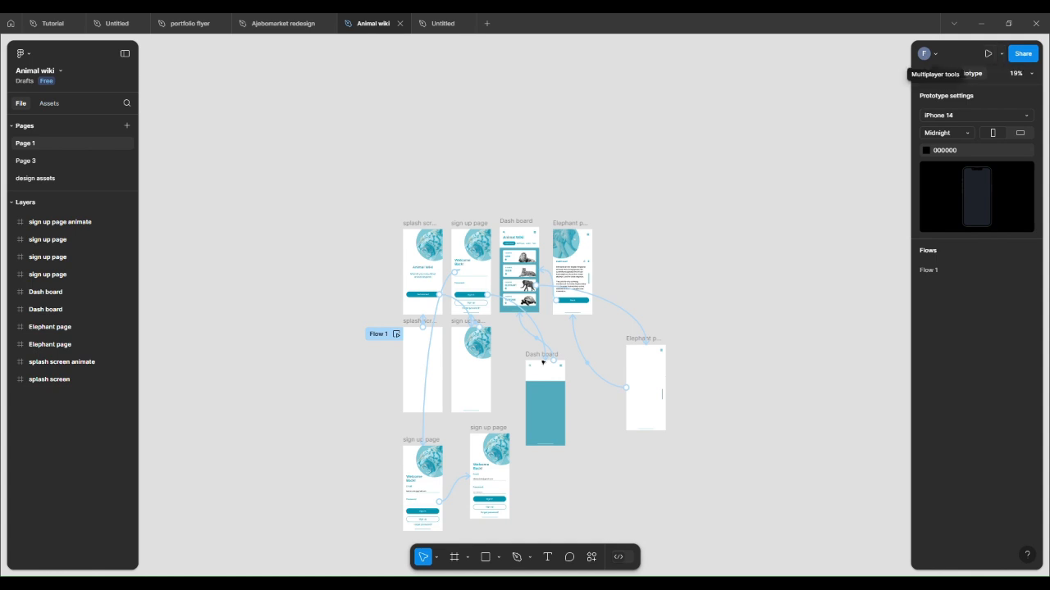
pyautogui.click(1002, 54)
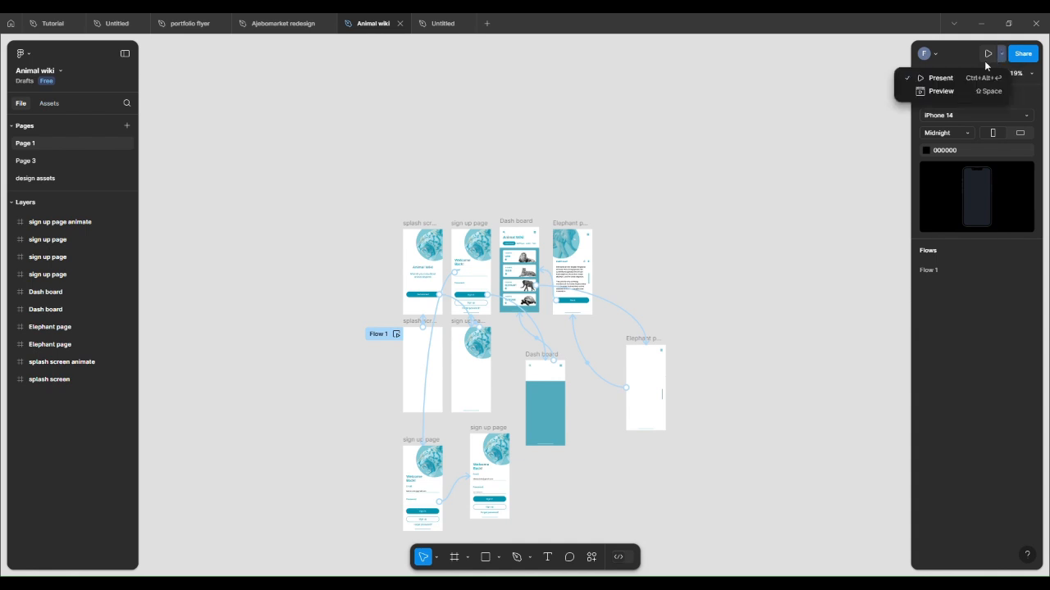
pyautogui.click(903, 93)
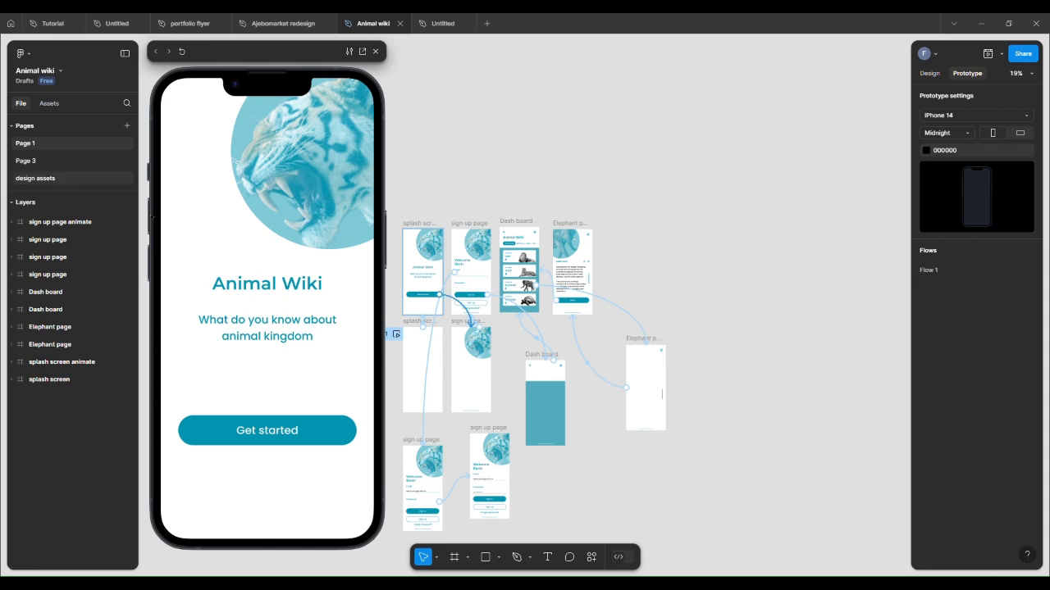
# Step: Walk through the Animal wiki preview via Get started, filling the email and password fields, signing in, then close it
pyautogui.click(274, 432)
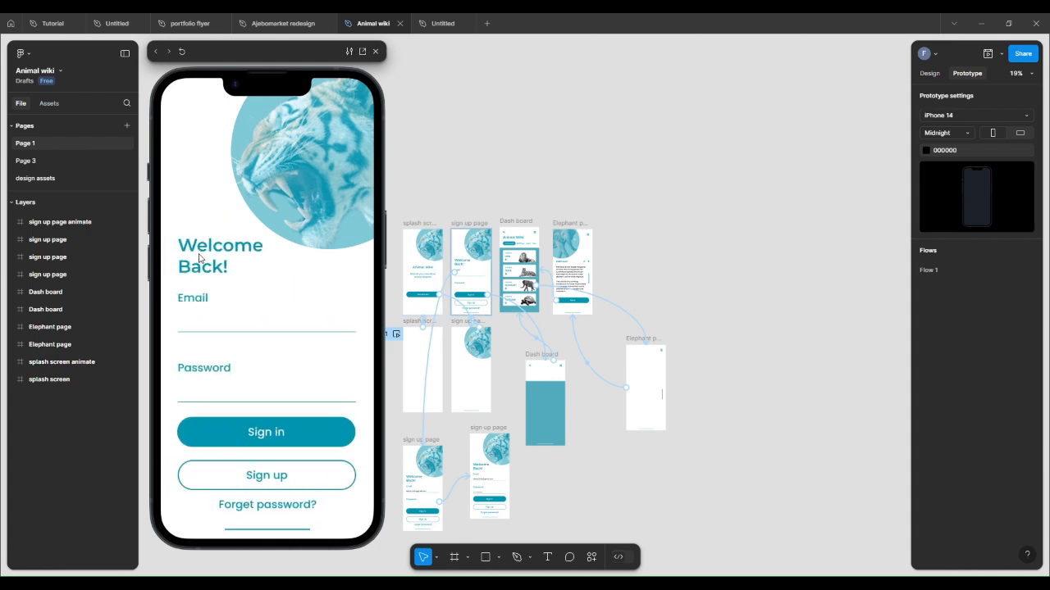
pyautogui.click(197, 336)
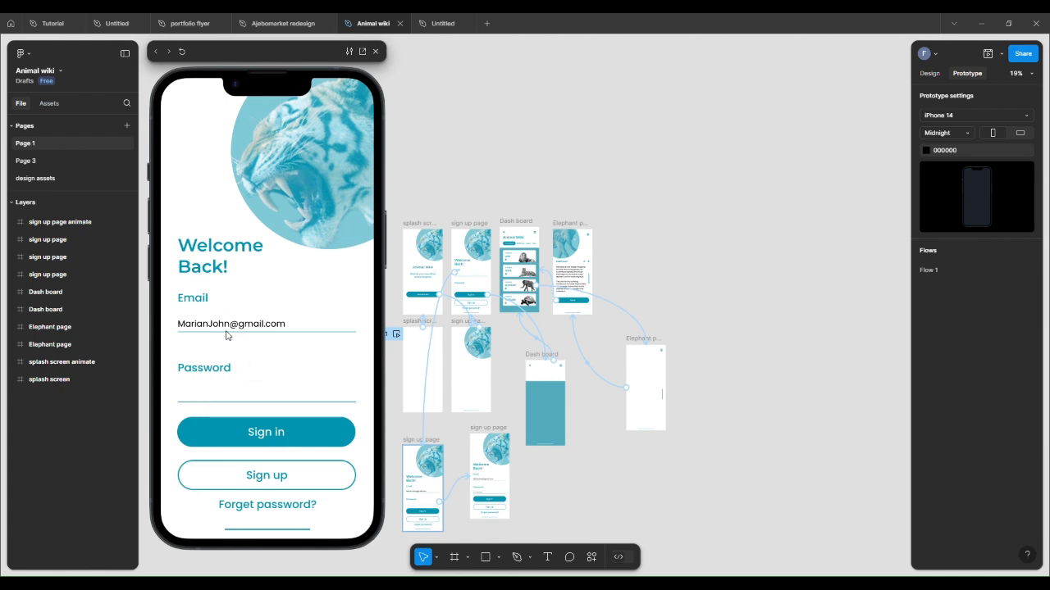
pyautogui.click(199, 403)
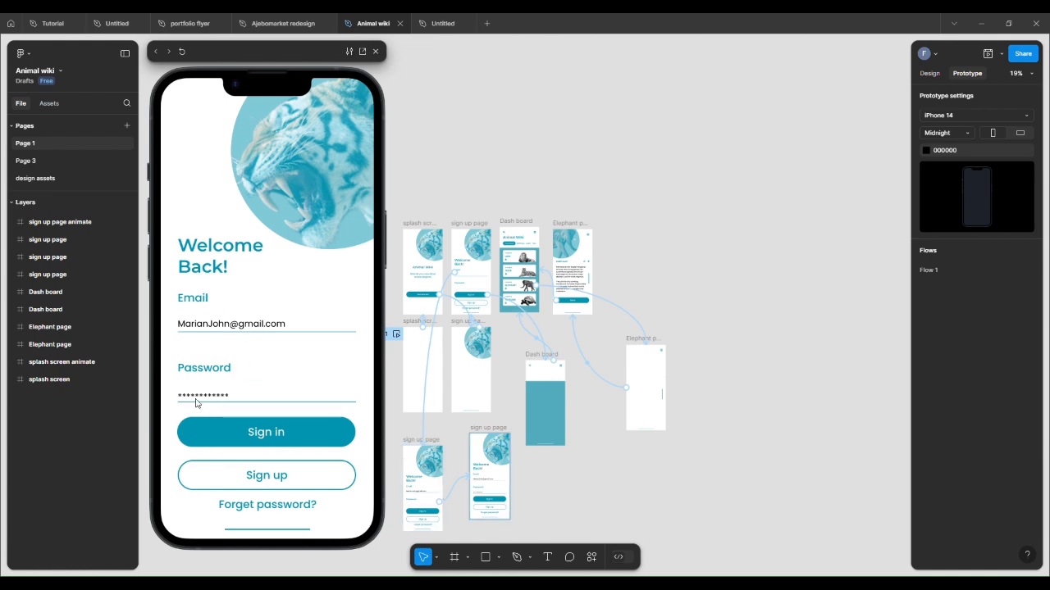
pyautogui.click(282, 443)
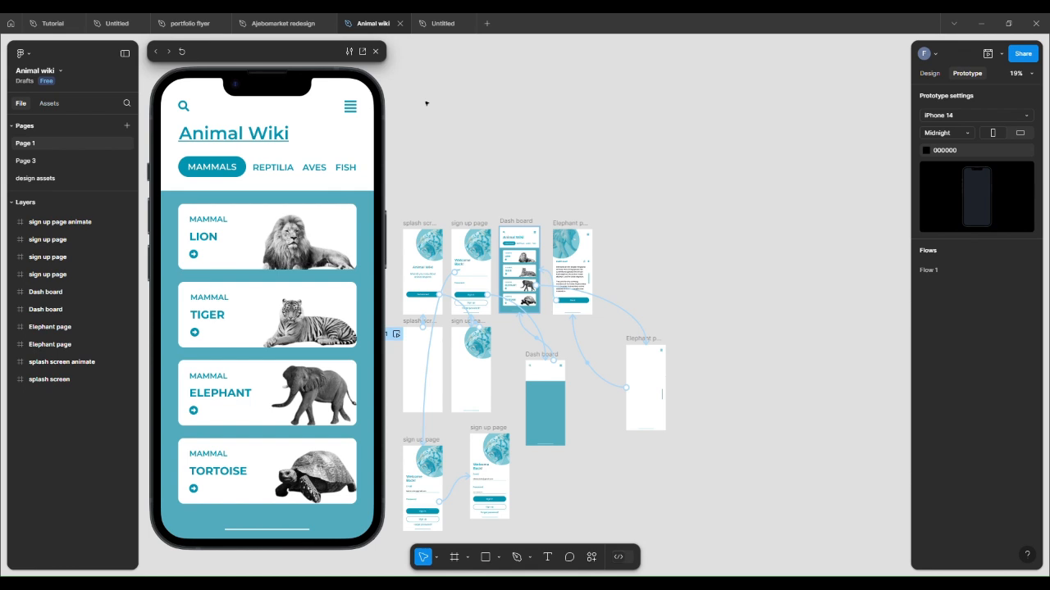
pyautogui.click(375, 52)
# Step: Switch back to the Untitled practice file
pyautogui.scroll(-3, 374, 89)
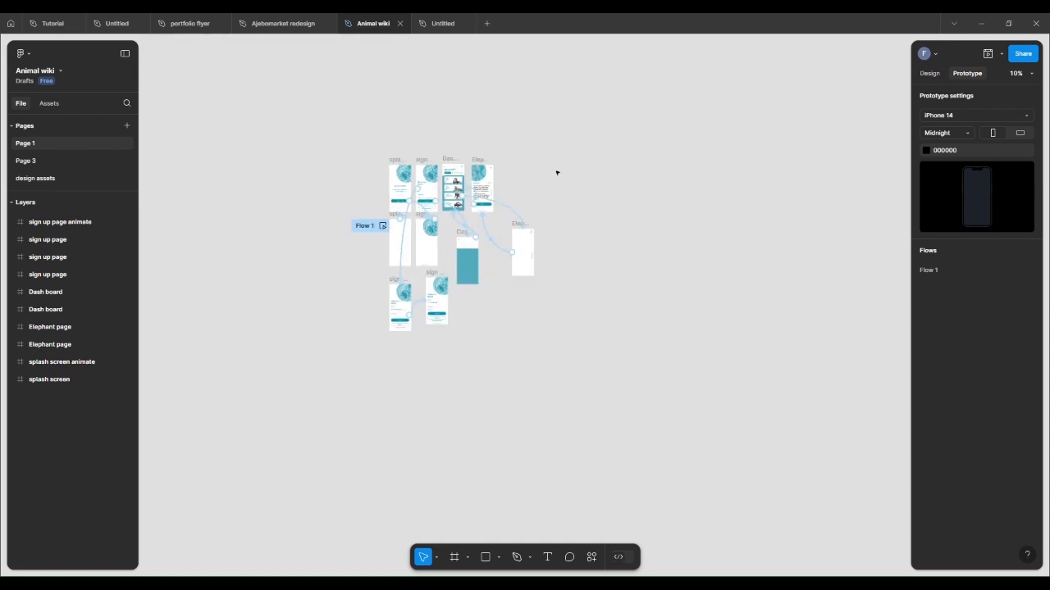
pyautogui.scroll(5, 557, 173)
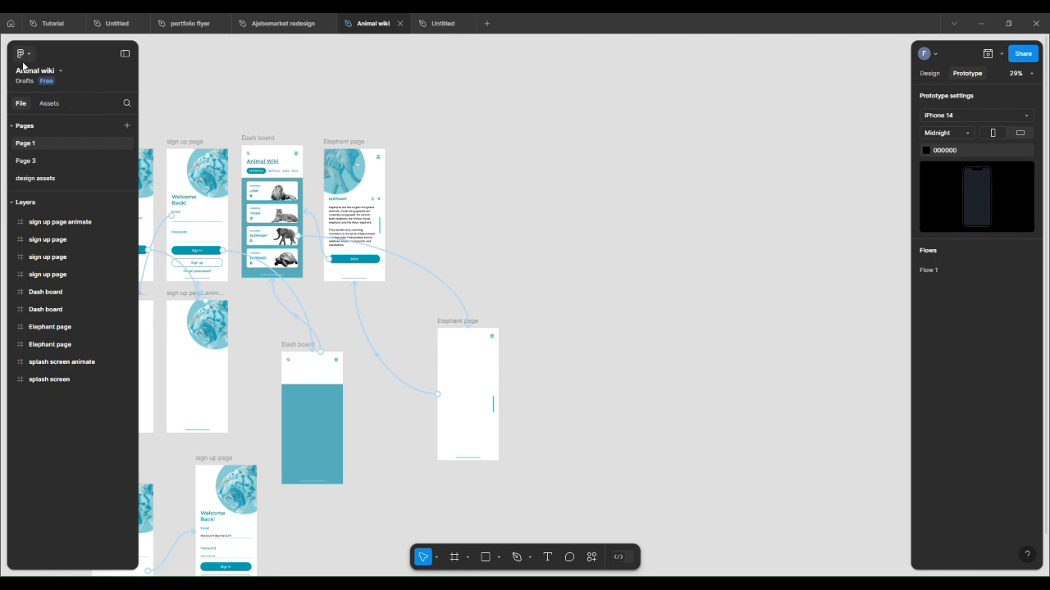
pyautogui.click(435, 19)
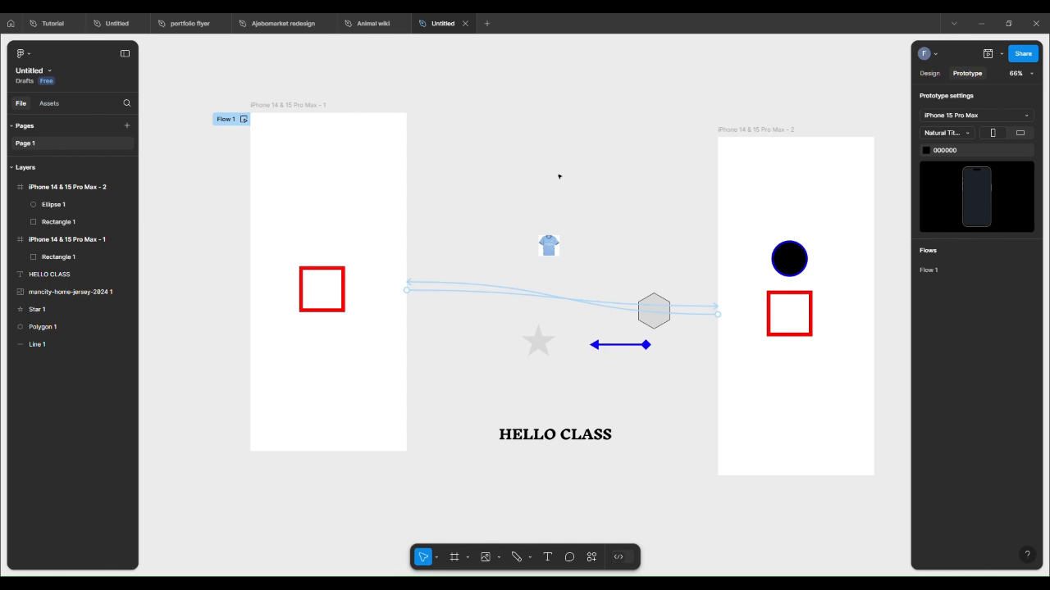